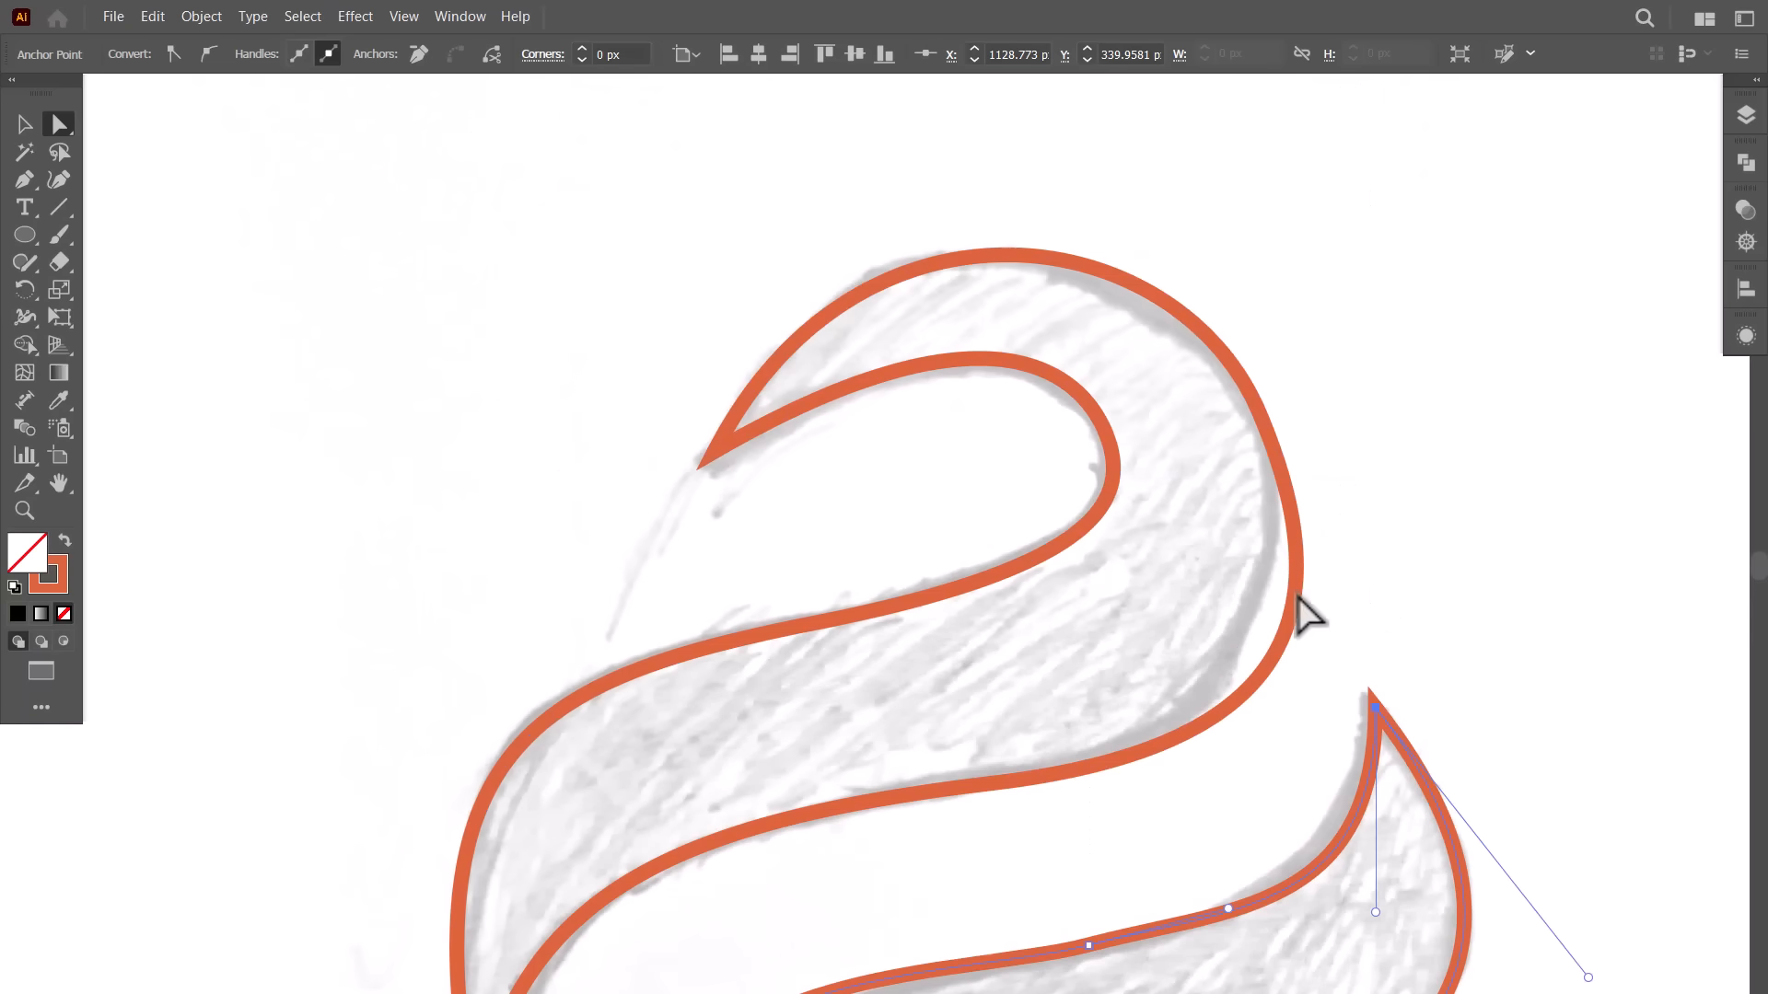
Step: Tighten the upper shape's outer right curve and reshape its hooked upper tip to follow the sketch
click(1289, 598)
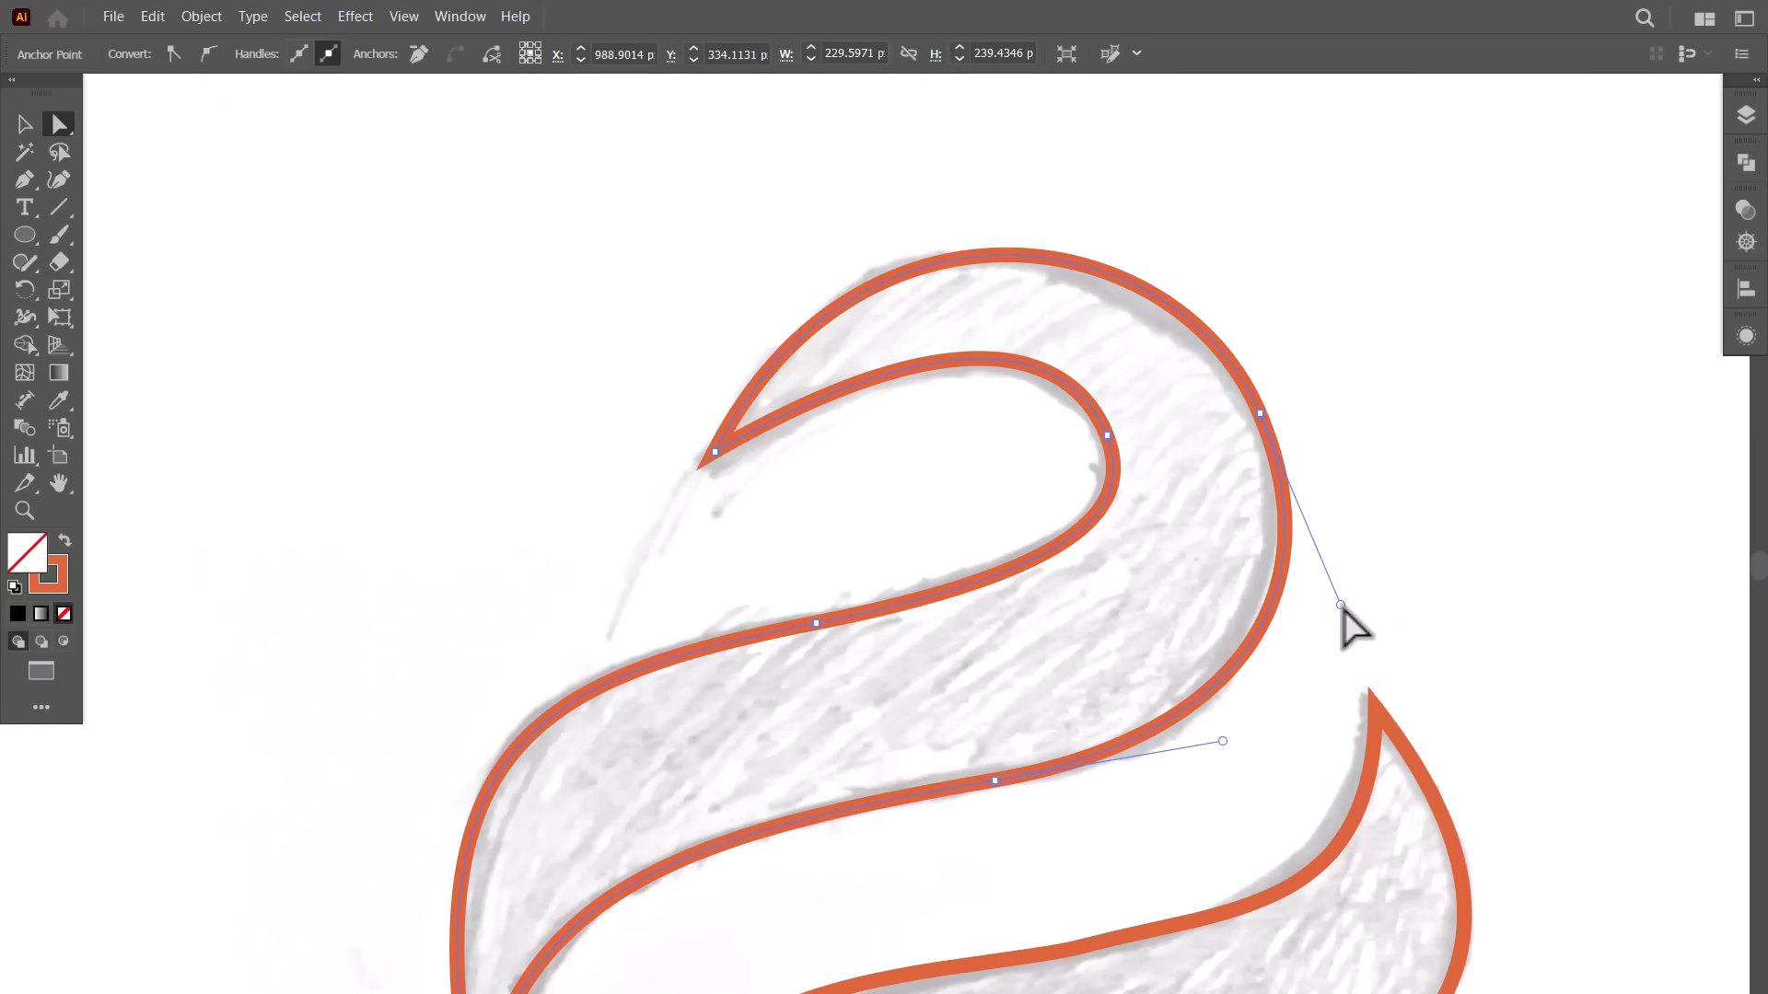
drag(715, 463, 715, 465)
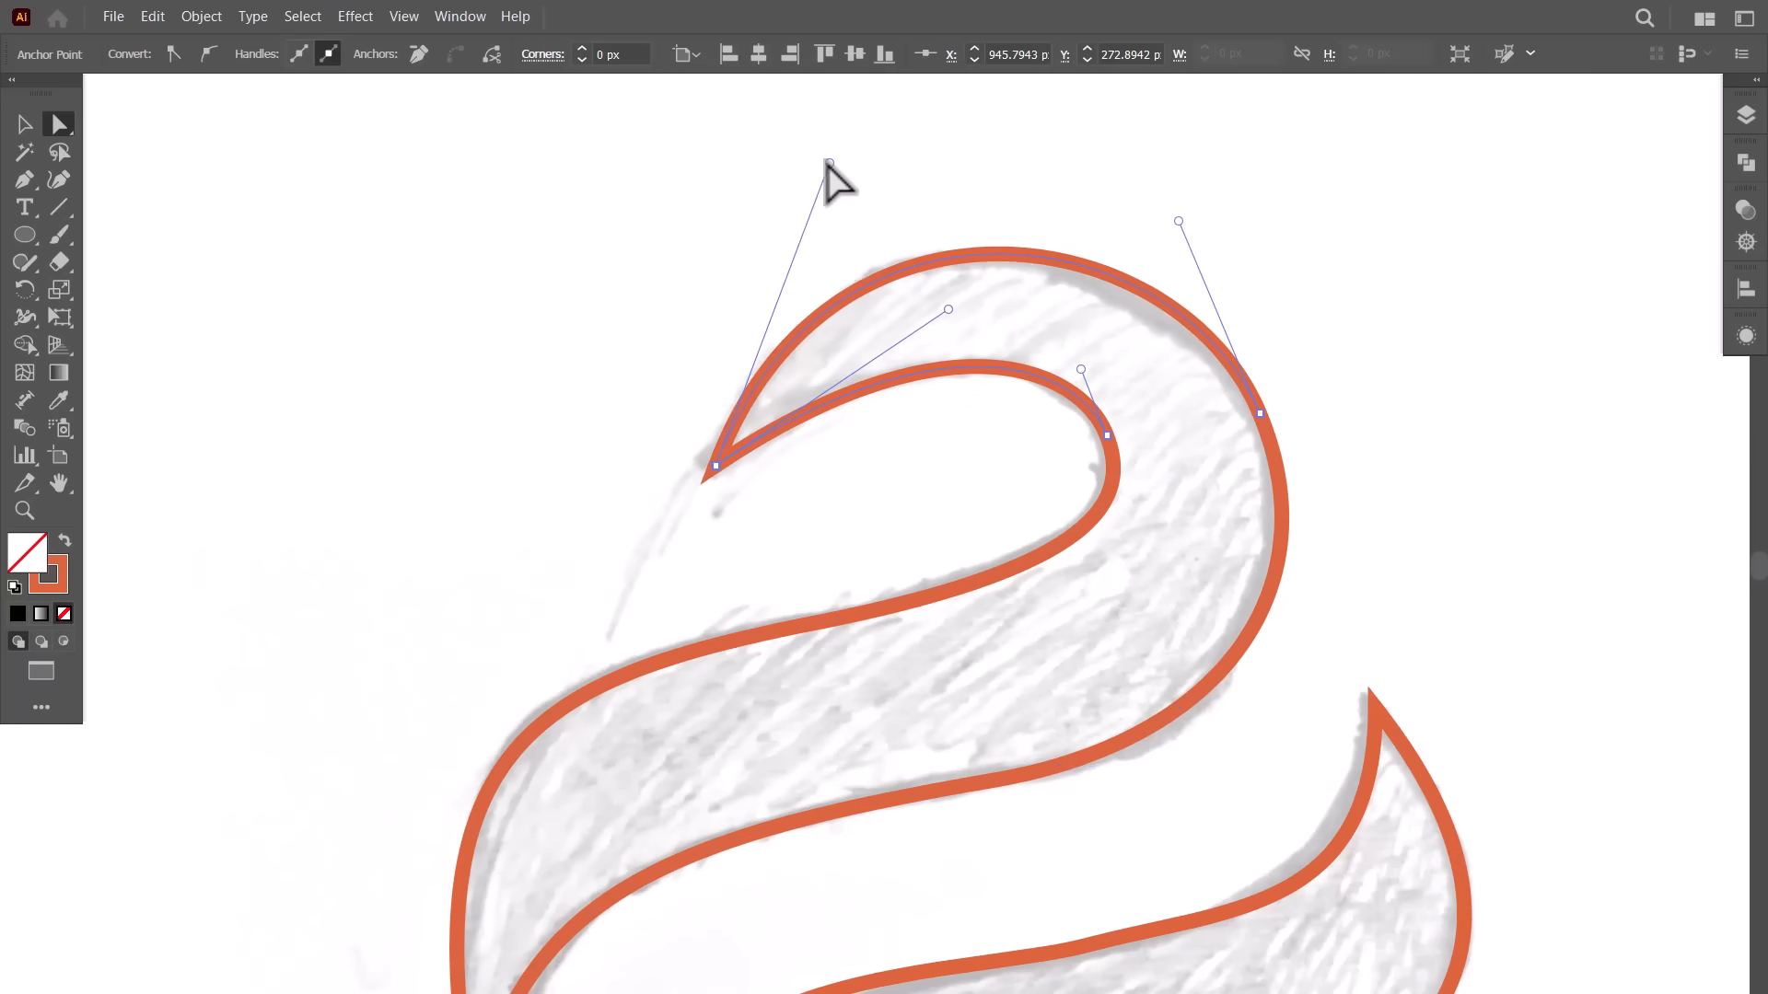
scroll(1204, 493, down, 3)
scroll(801, 619, up, 2)
scroll(782, 612, right, 2)
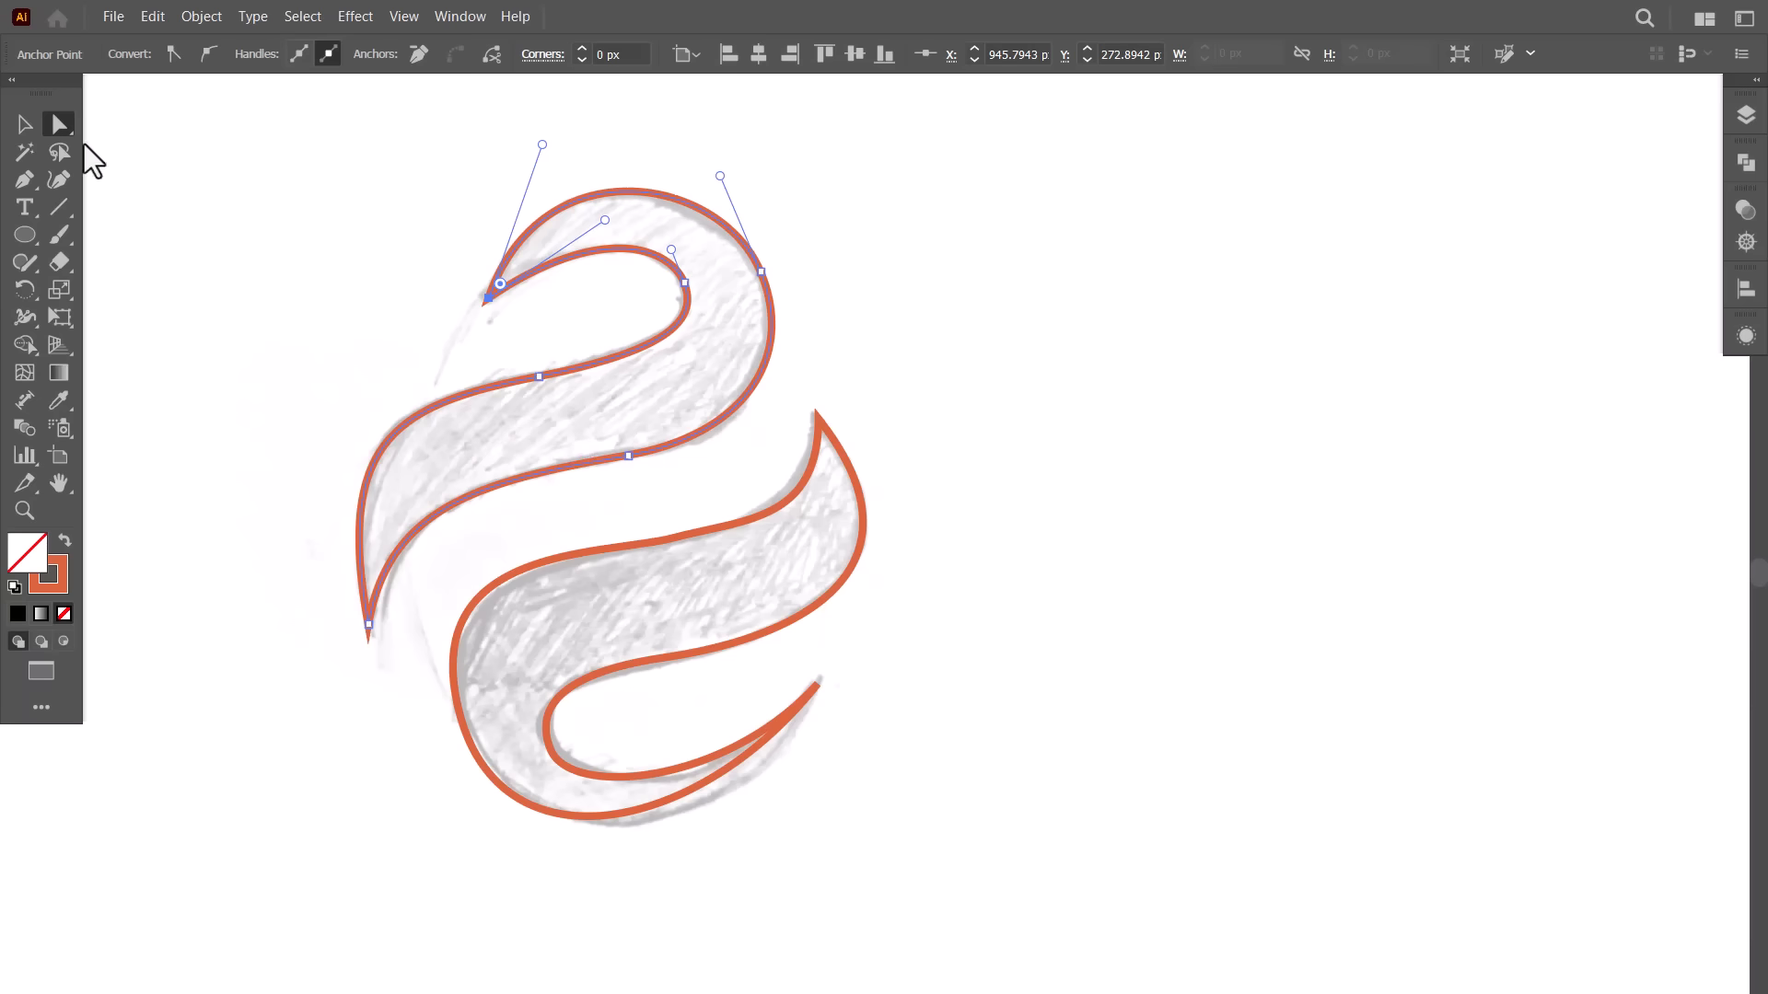
Step: Duplicate both outlined shapes beside the sketch and swap the copies' orange stroke to a solid fill
click(24, 125)
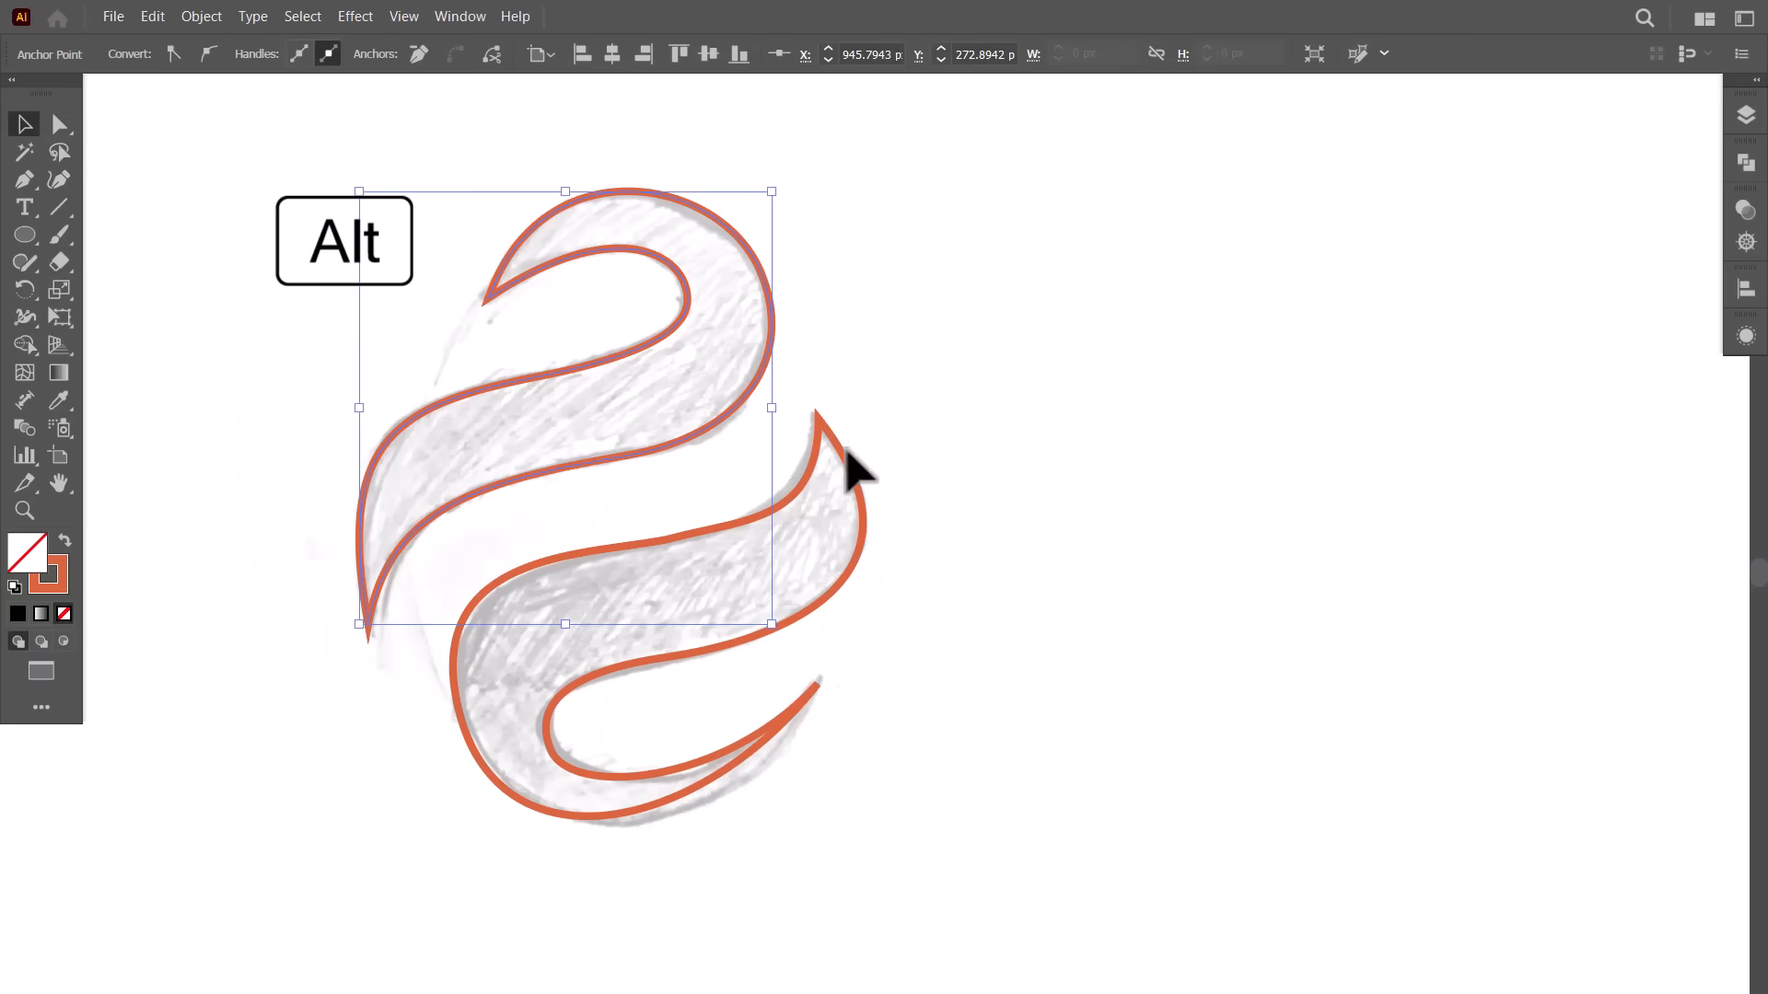
mouse_move(856, 474)
mouse_down()
mouse_move(1461, 493)
mouse_move(1513, 474)
mouse_up()
click(65, 541)
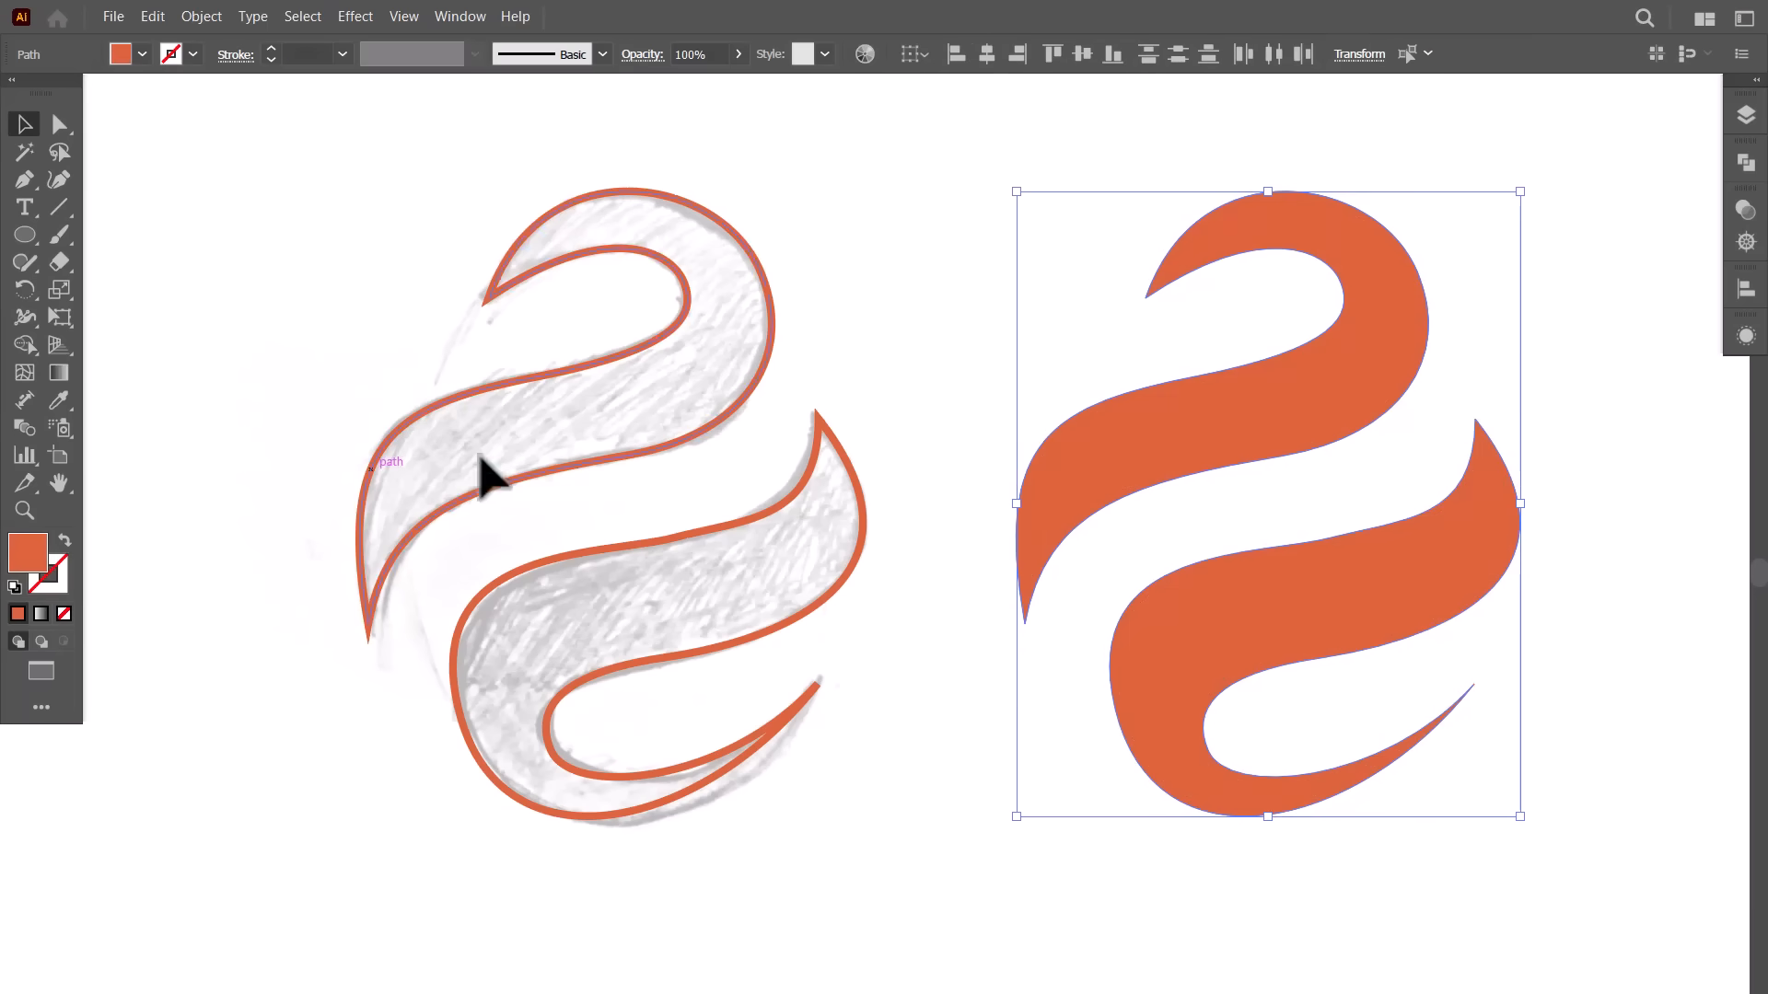
click(939, 361)
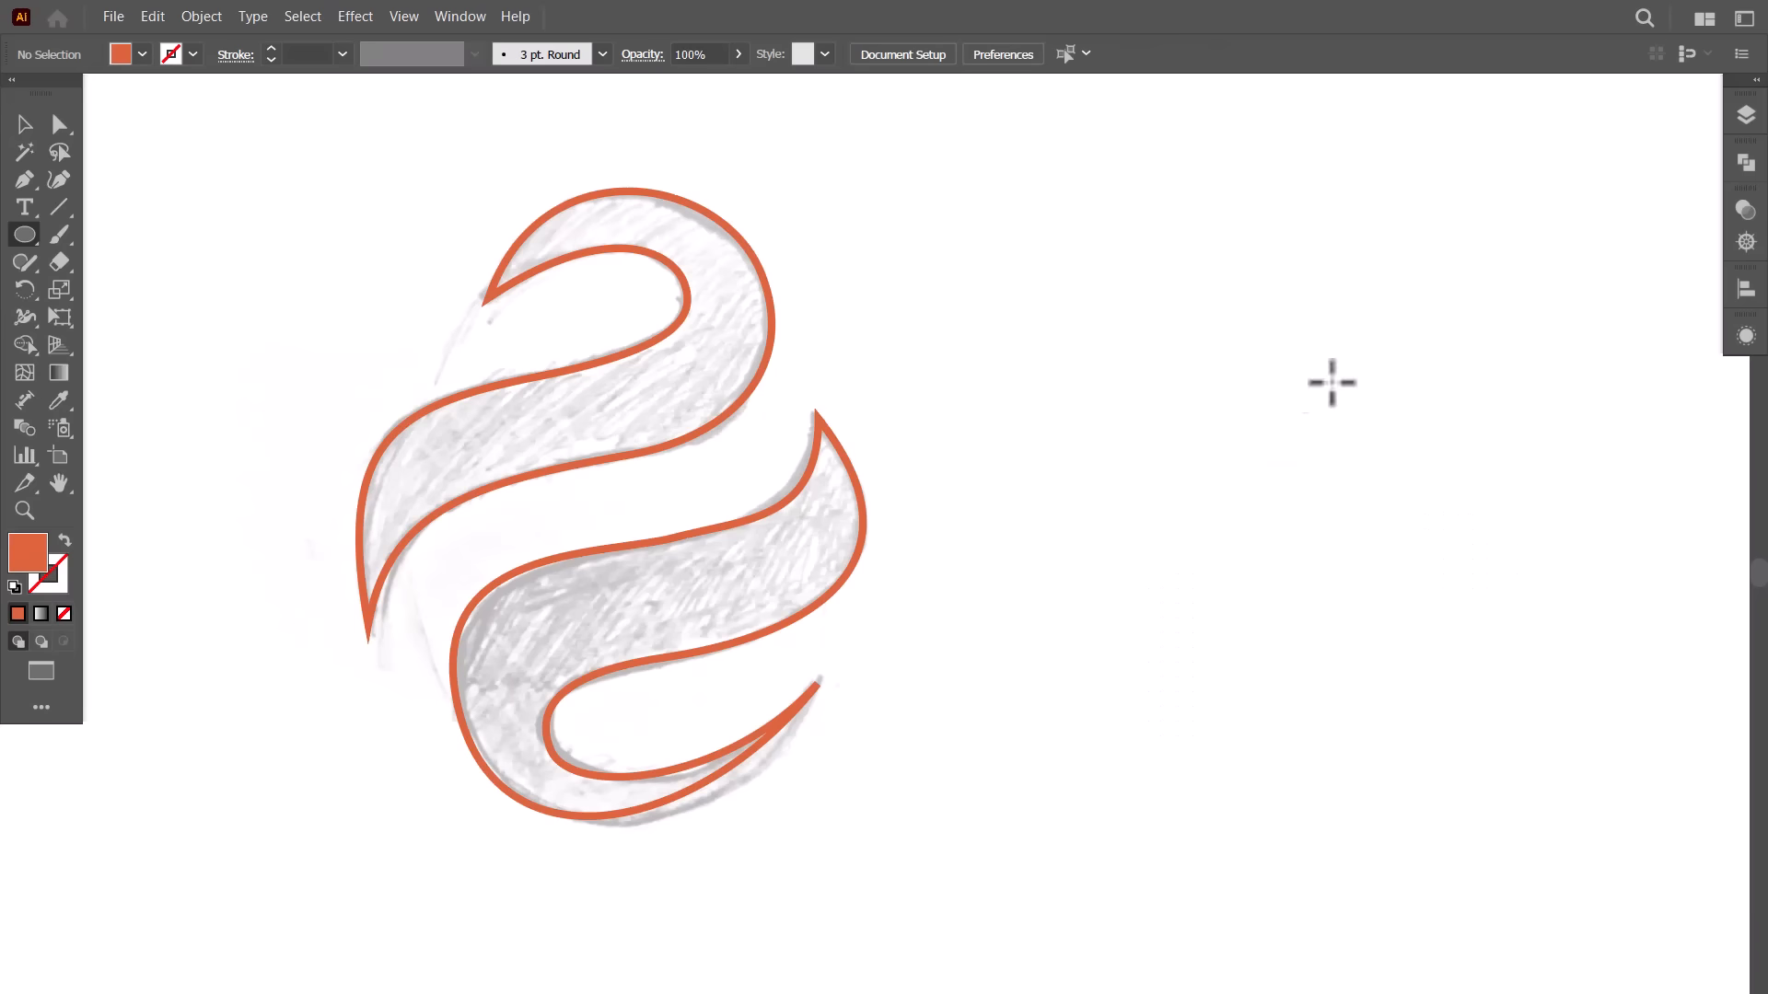
Step: Draw an orange circle in the empty area beside the sketch and raise its bottom anchor point slightly
drag(1220, 346, 1510, 633)
key(a)
drag(1365, 636, 1365, 616)
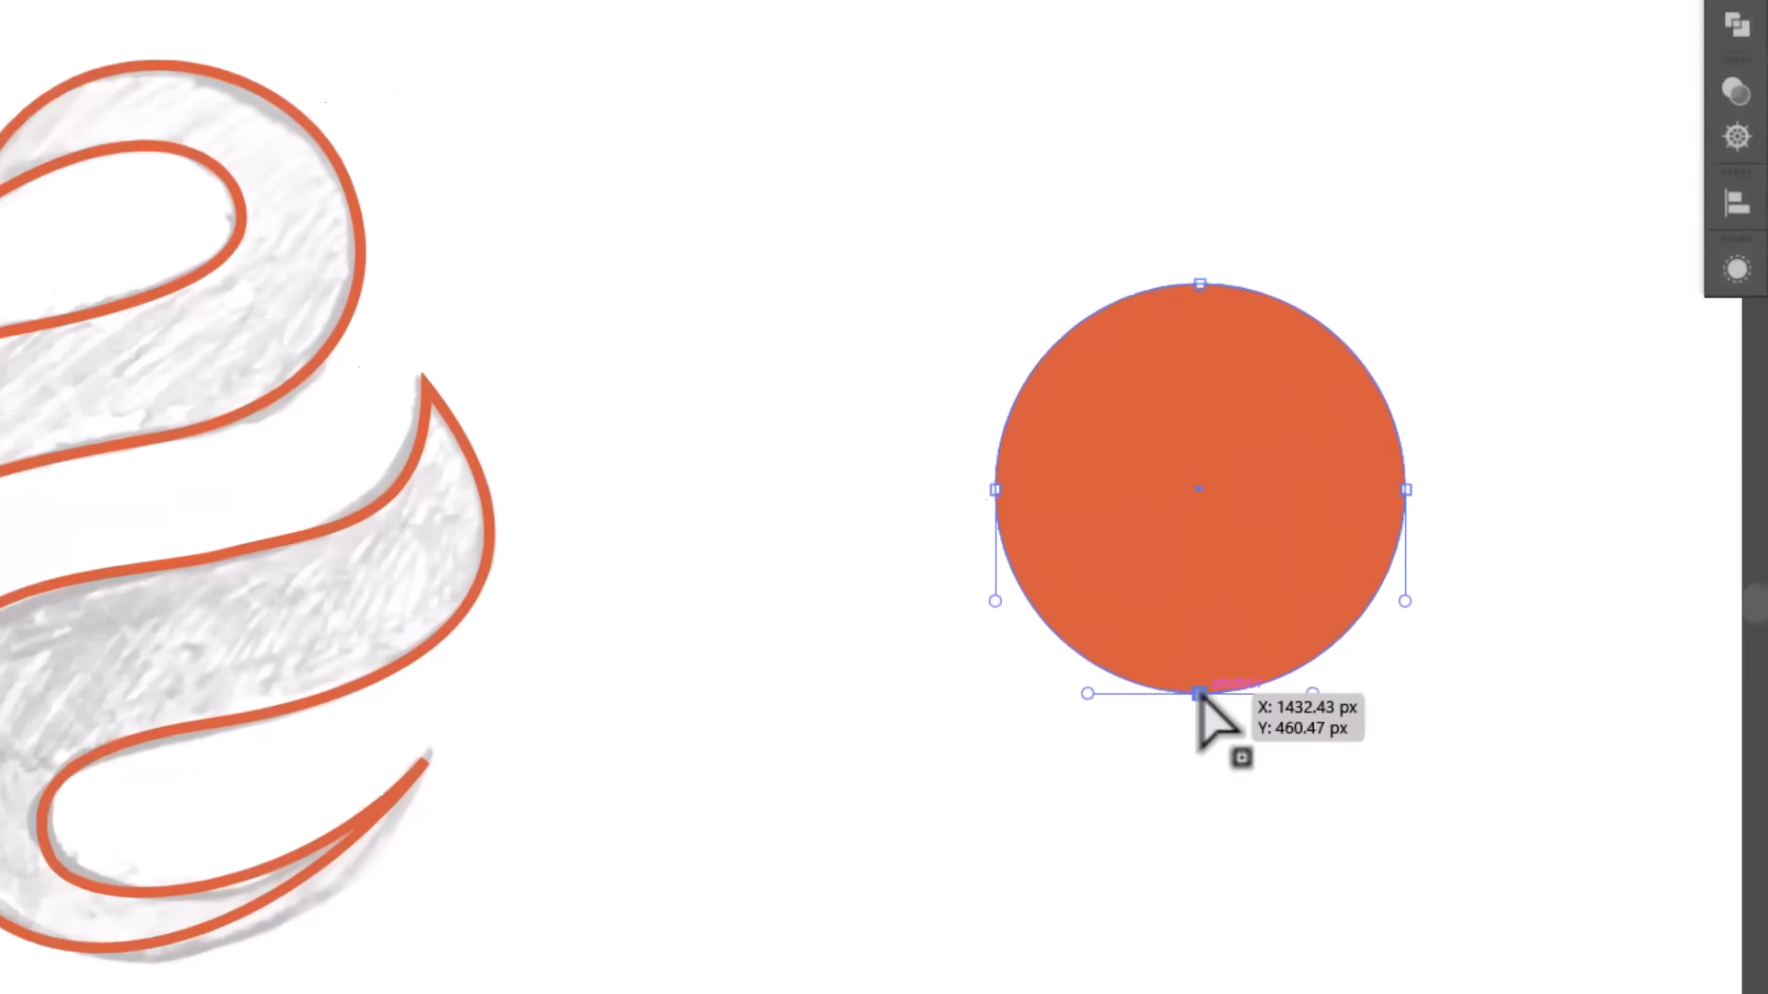
drag(920, 748, 921, 748)
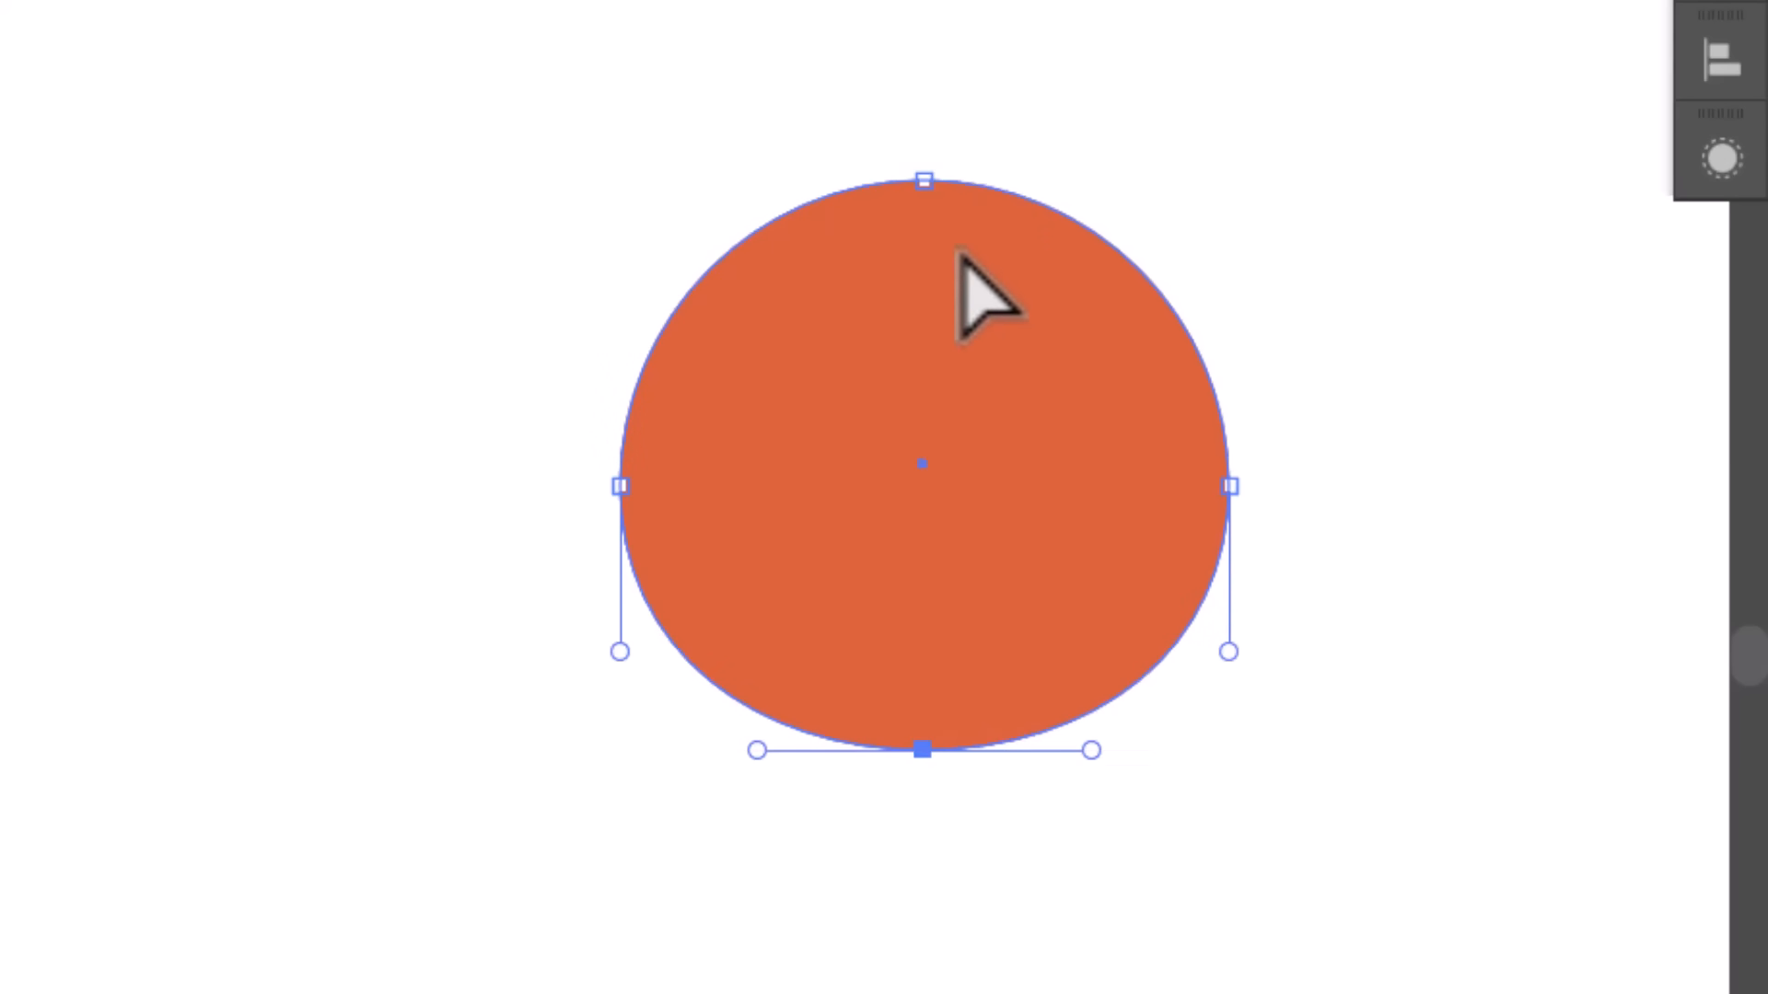
Step: Raise the circle's top anchor point and adjust the lower anchors to form a pointed egg shape
drag(924, 181, 913, 49)
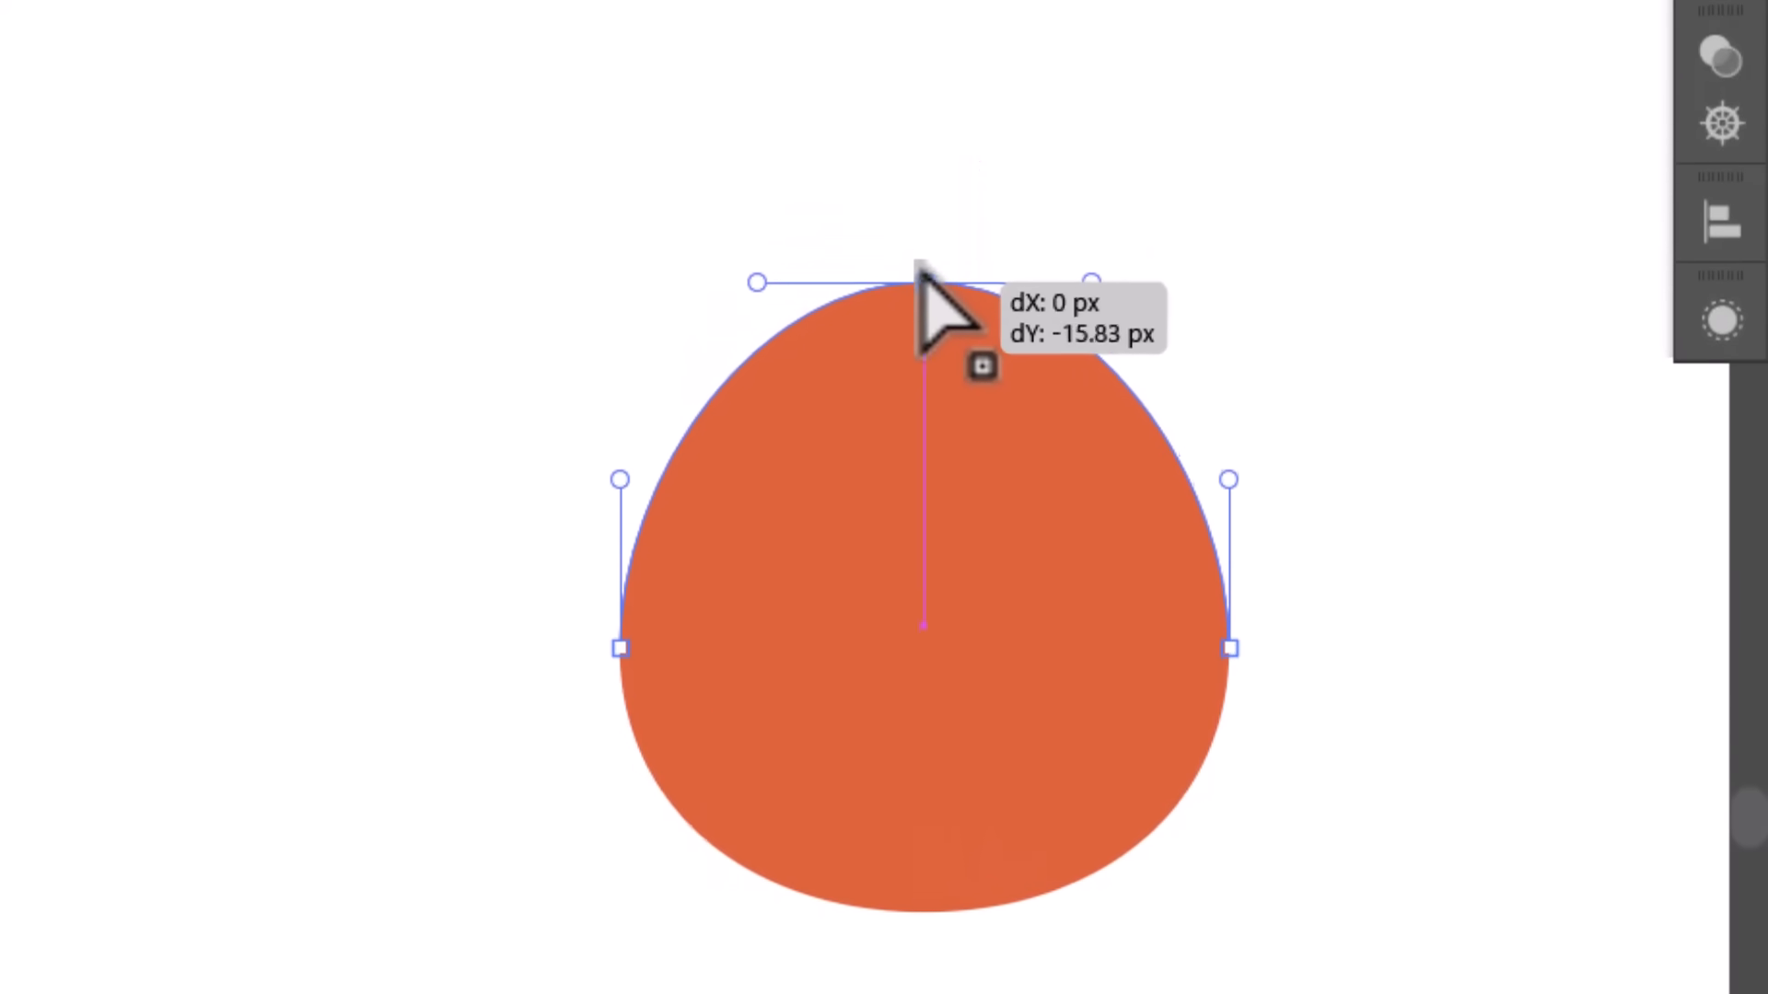
drag(913, 124, 913, 125)
drag(920, 826, 939, 810)
drag(753, 492, 745, 492)
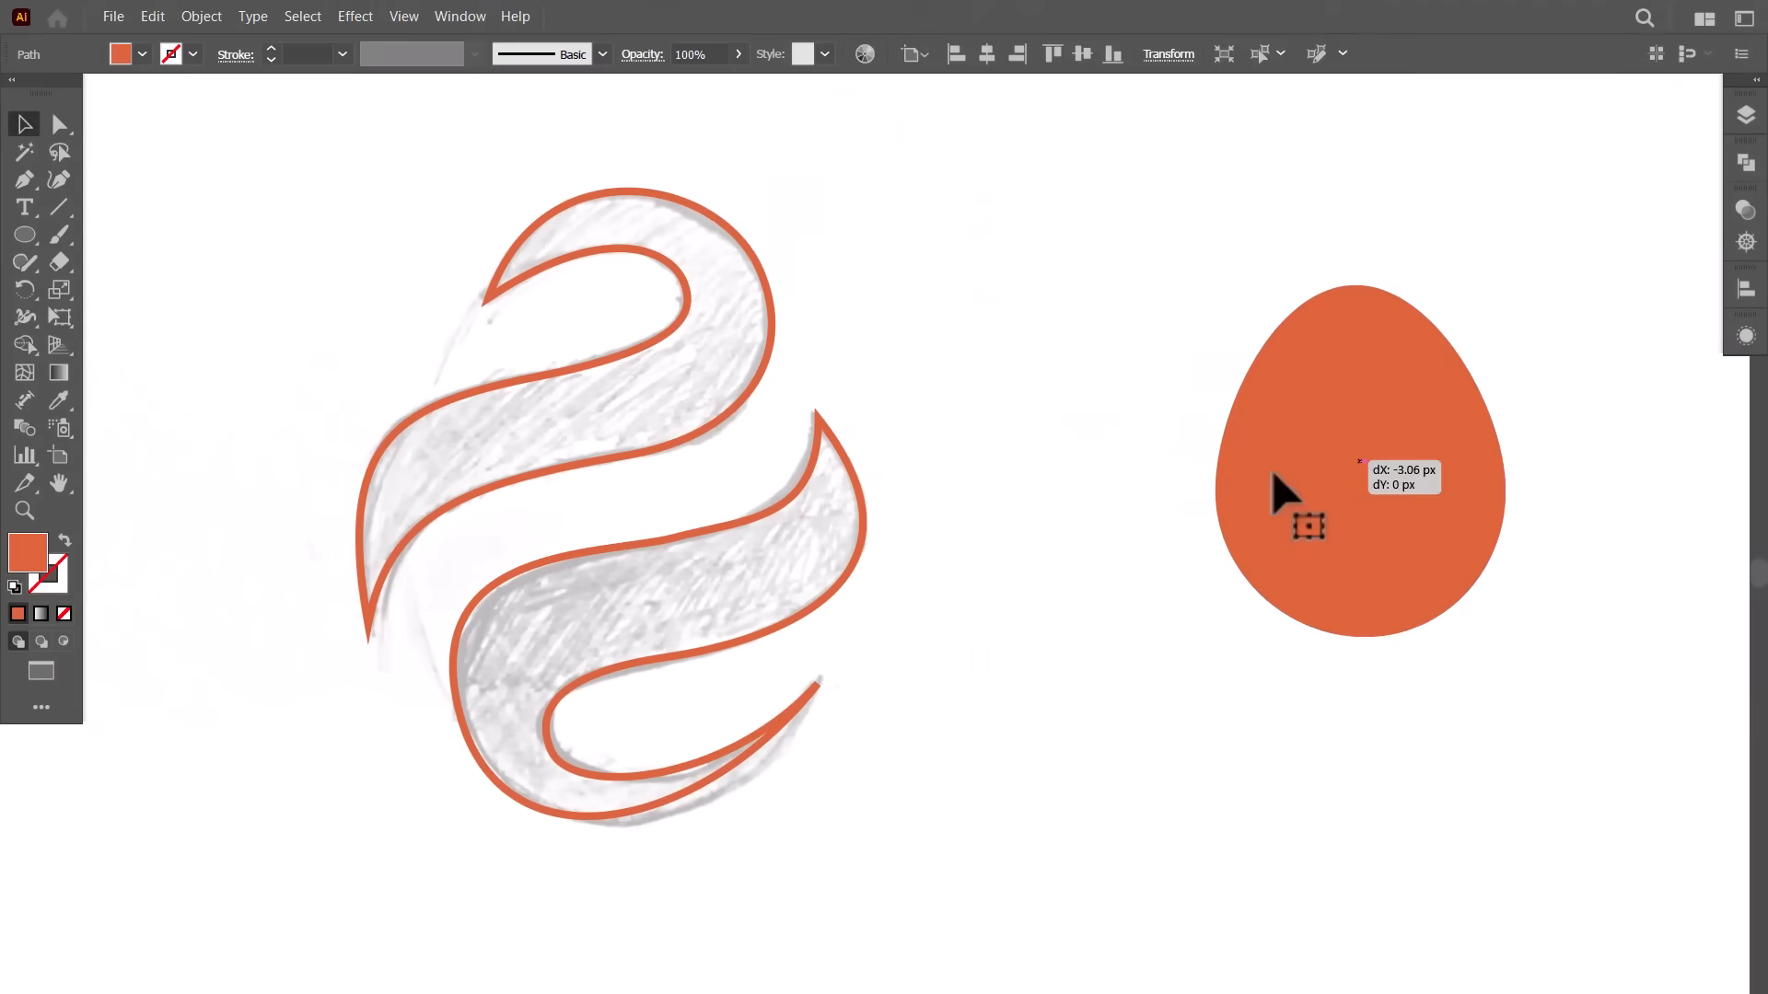
Step: Move the egg onto the sketch, fill it with black and reduce its opacity
mouse_move(1273, 474)
mouse_down()
mouse_move(555, 443)
mouse_move(587, 425)
mouse_up()
click(143, 54)
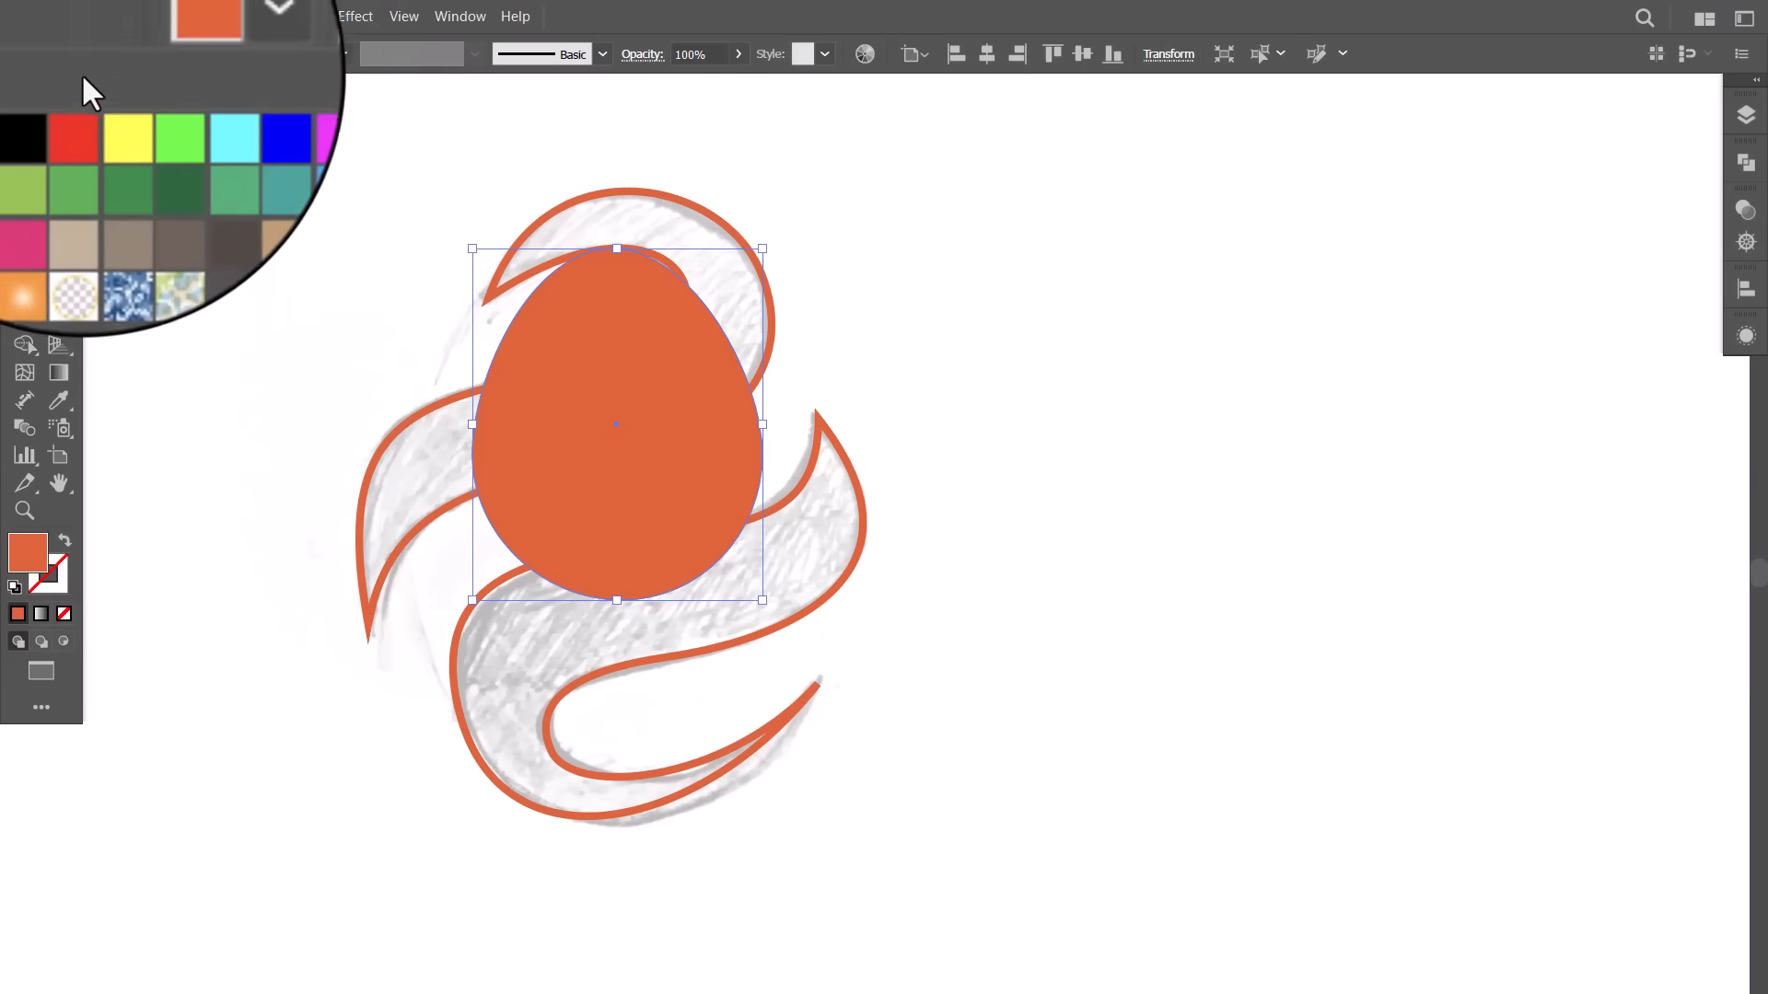
click(66, 90)
click(739, 54)
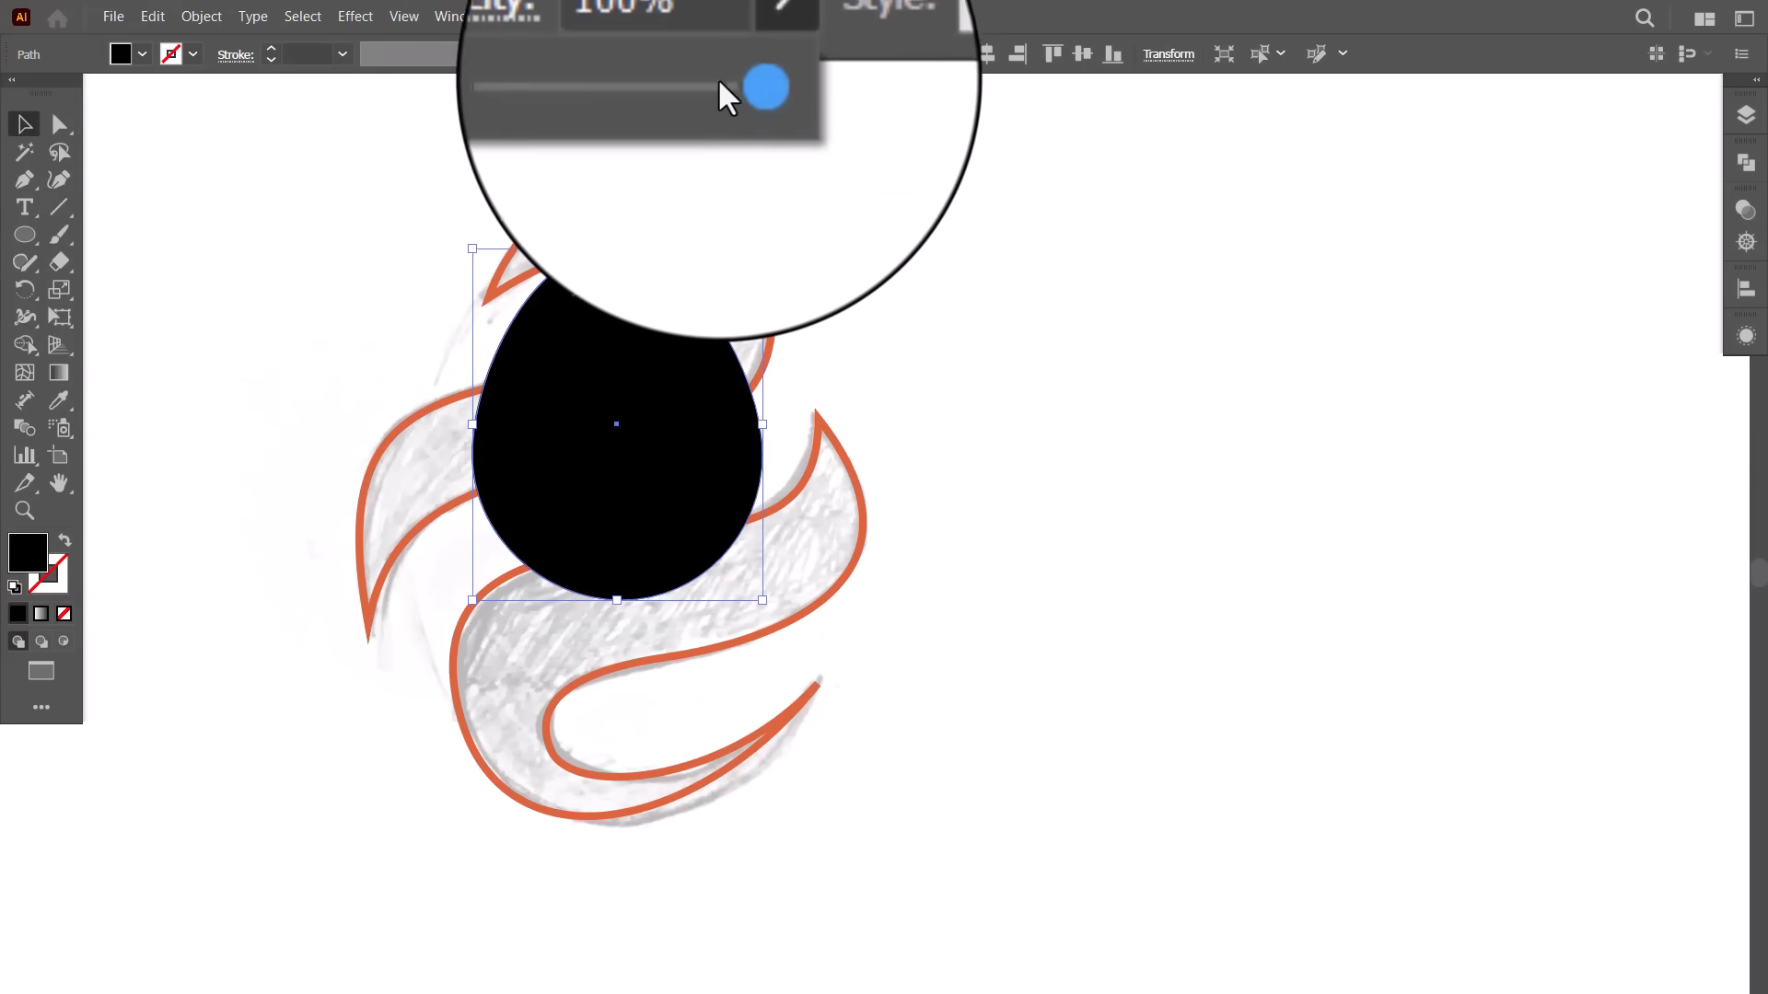
drag(727, 92, 686, 95)
Step: Enlarge the egg to cover the sketched mark and place it behind the orange outlines
drag(620, 603, 635, 811)
key(ctrl+x)
click(715, 430)
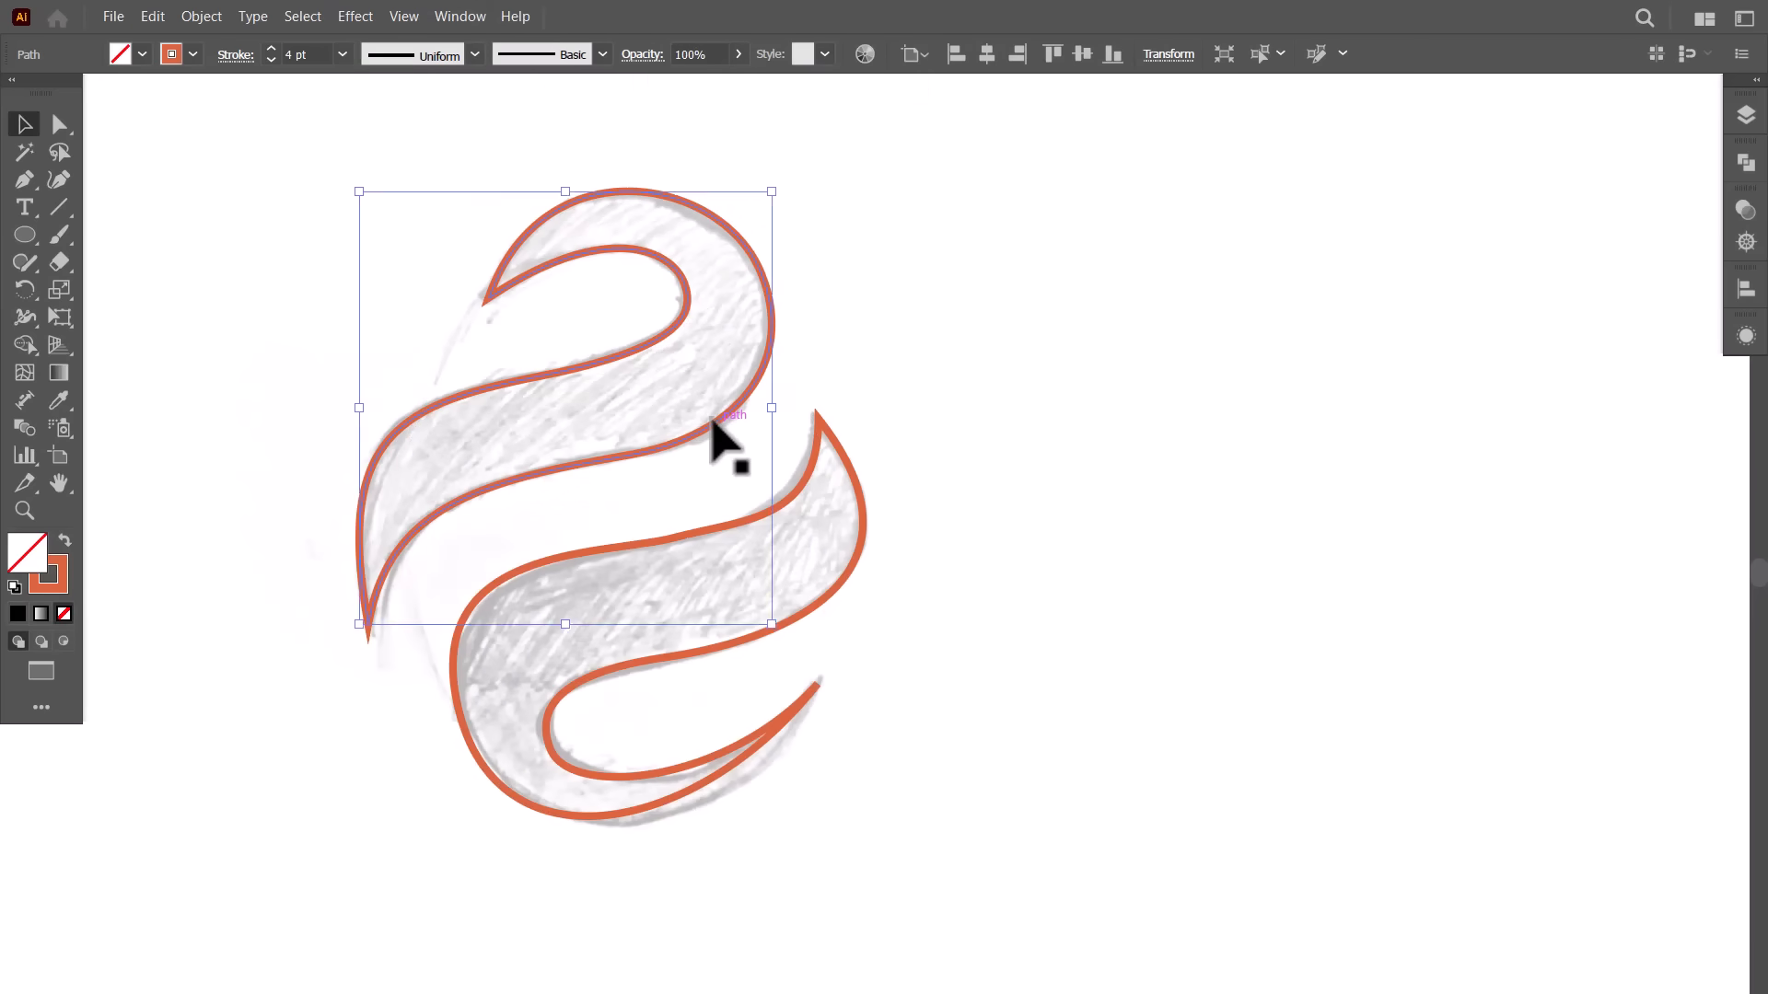
key(a)
key(ctrl+b)
Step: Reshape the upper shape's left curve and pointed lower tip with their handles, fitting them closer to the egg's edge
key(ctrl+plus)
key(ctrl+minus)
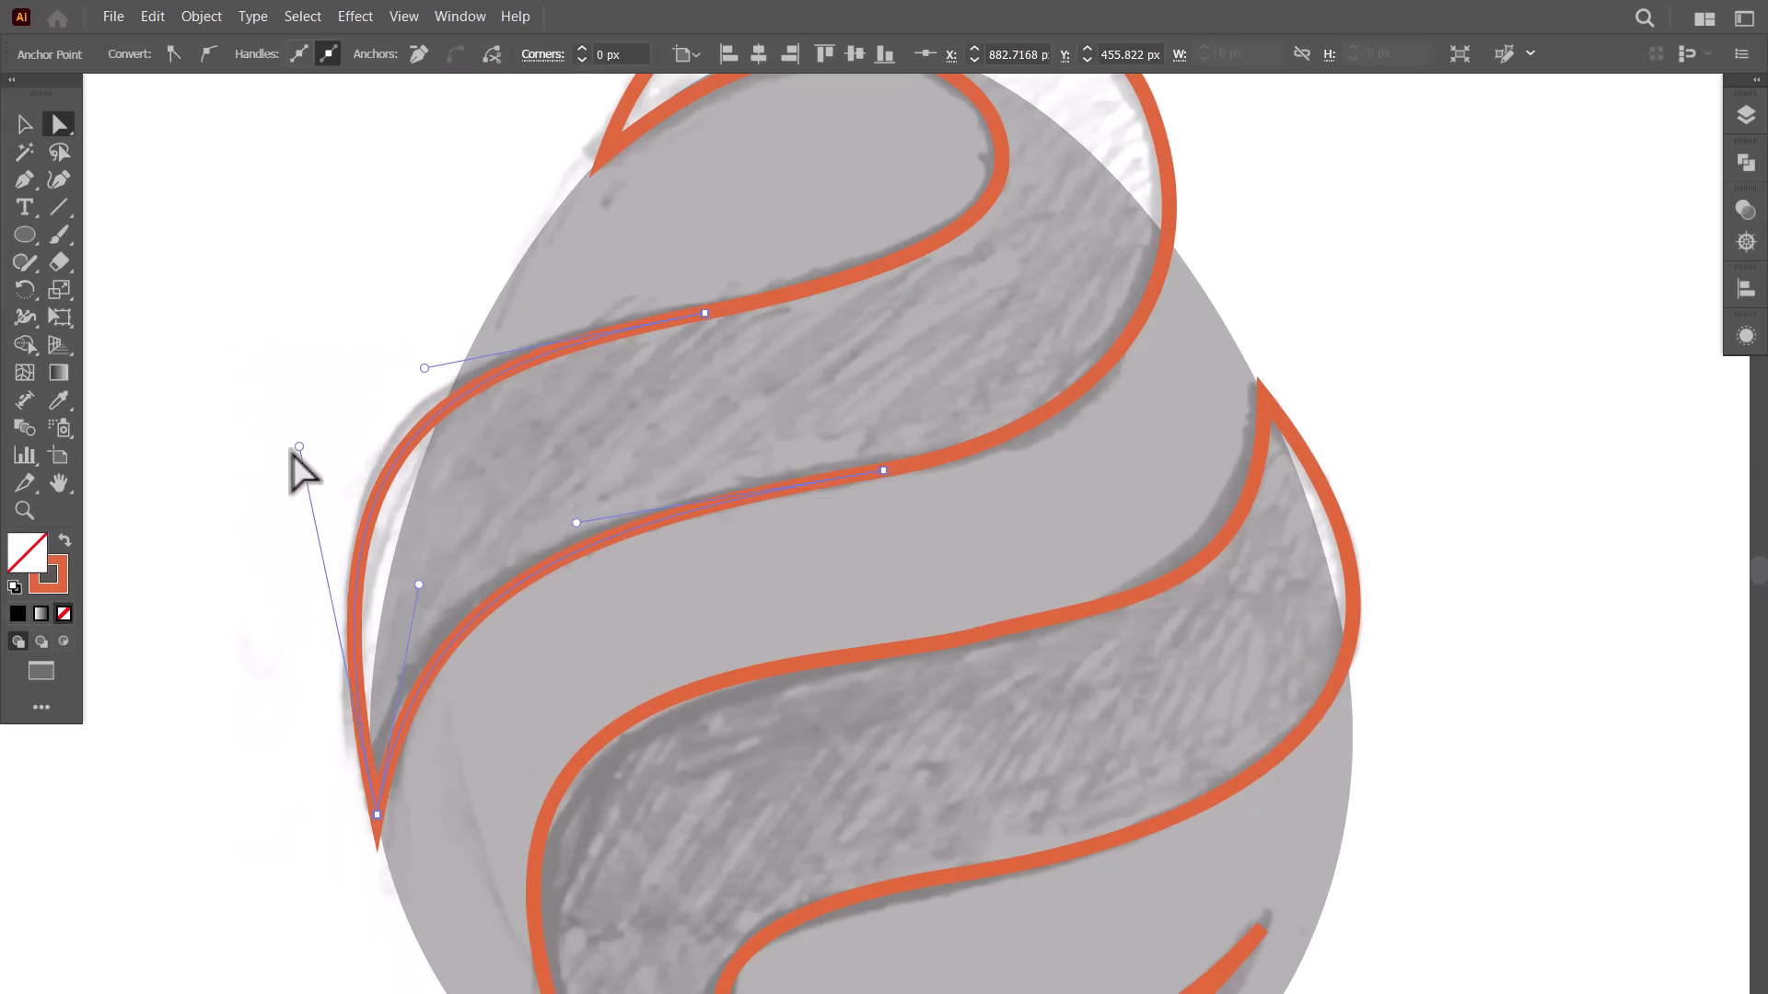
key(ctrl+plus)
click(703, 438)
key(ctrl+minus)
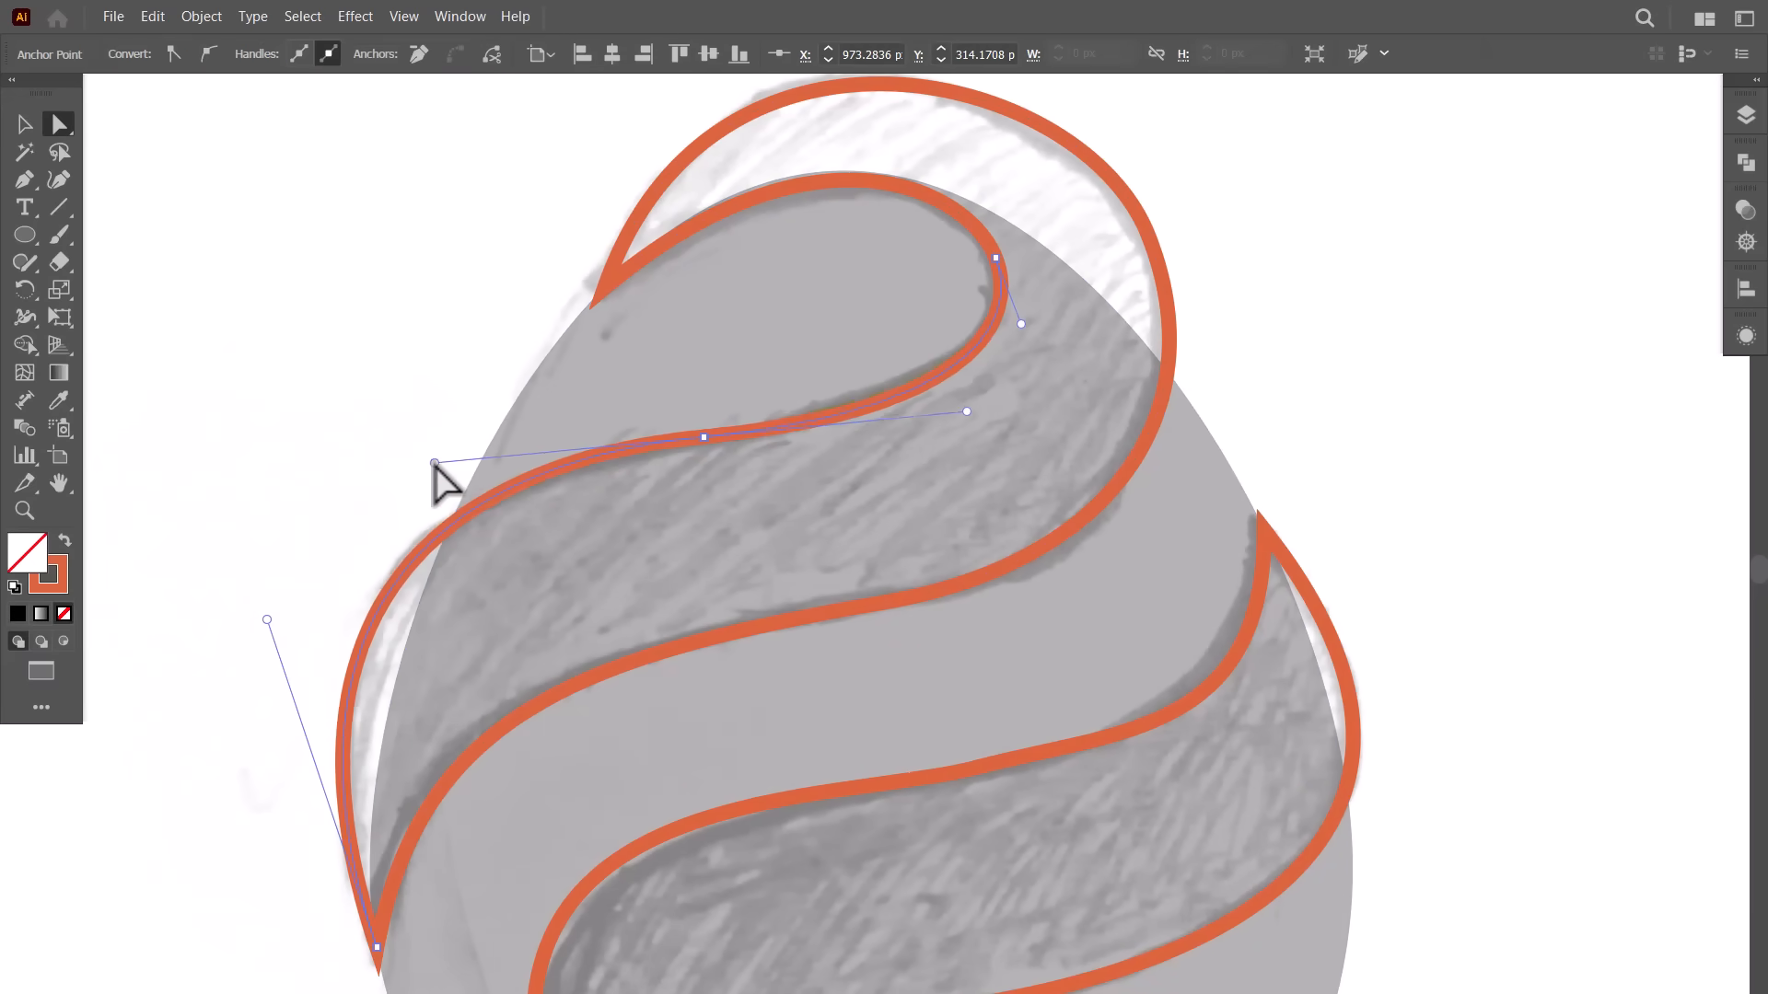
key(ctrl+plus)
key(ctrl+minus)
Step: Adjust the lower shape's anchors and handles so its right tip and rounded bottom follow the egg's edge
key(ctrl+plus)
click(1345, 541)
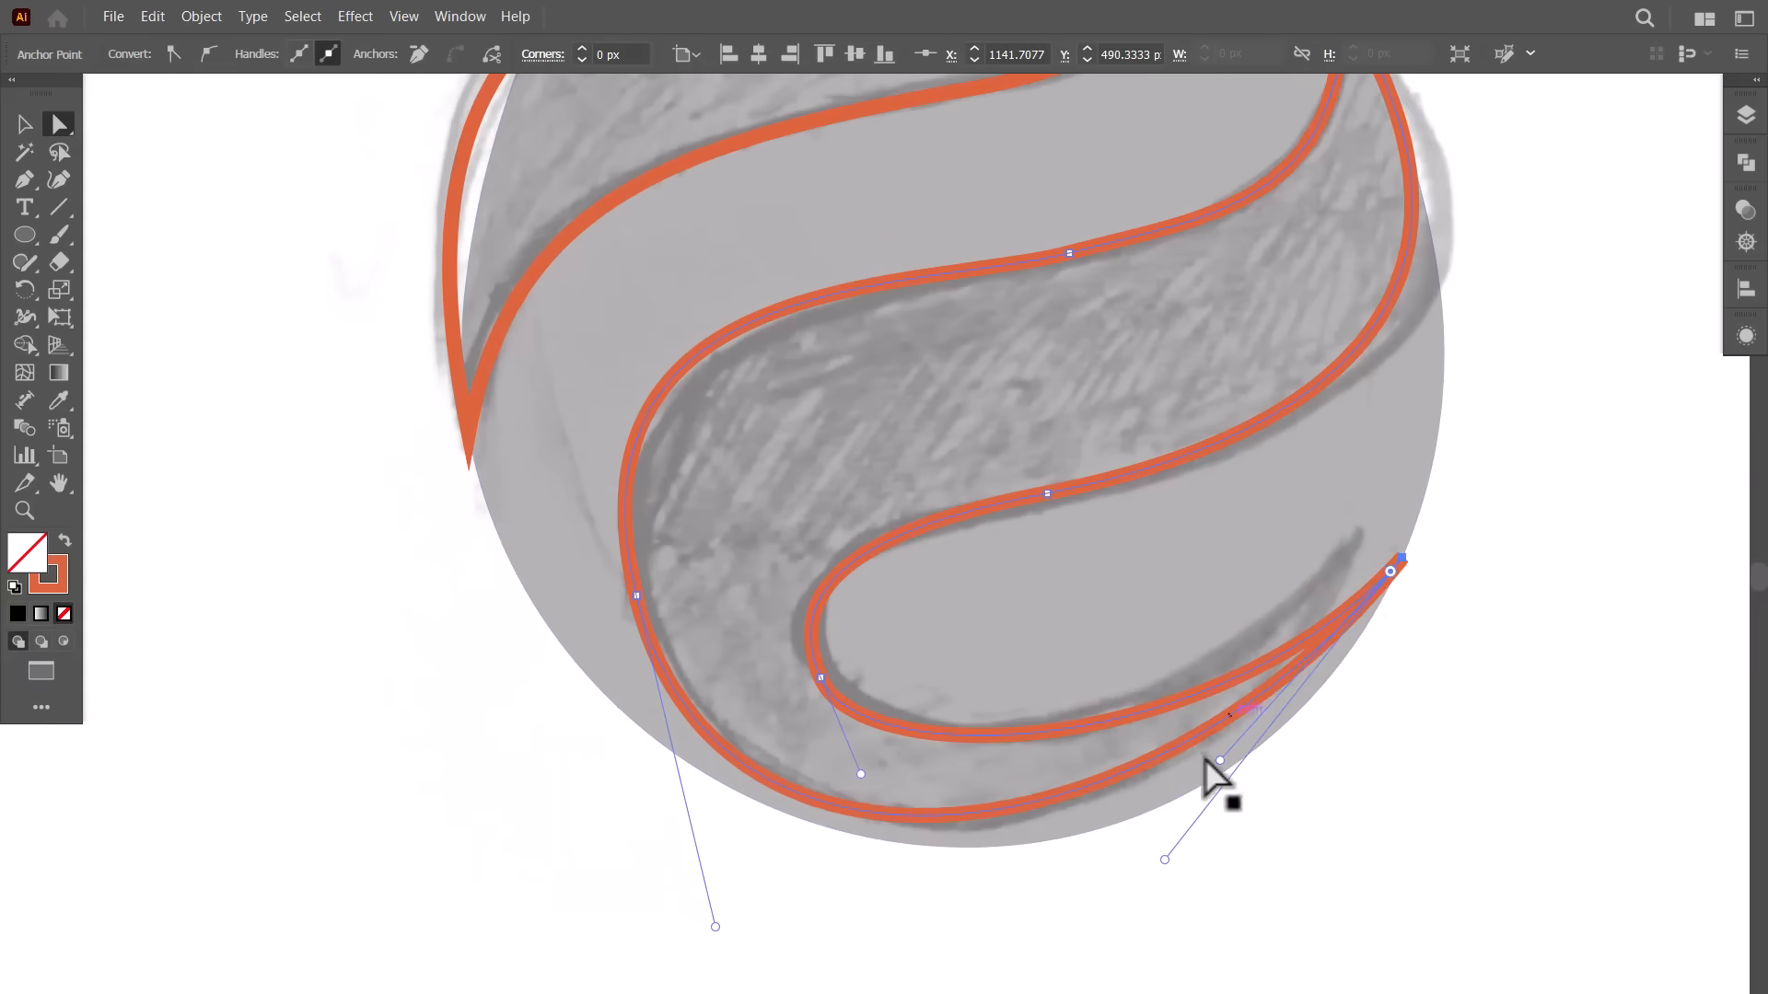
drag(644, 592, 584, 277)
key(ctrl+0)
Step: Duplicate the two refined outlines into the empty area beside the sketch
key(v)
click(994, 437)
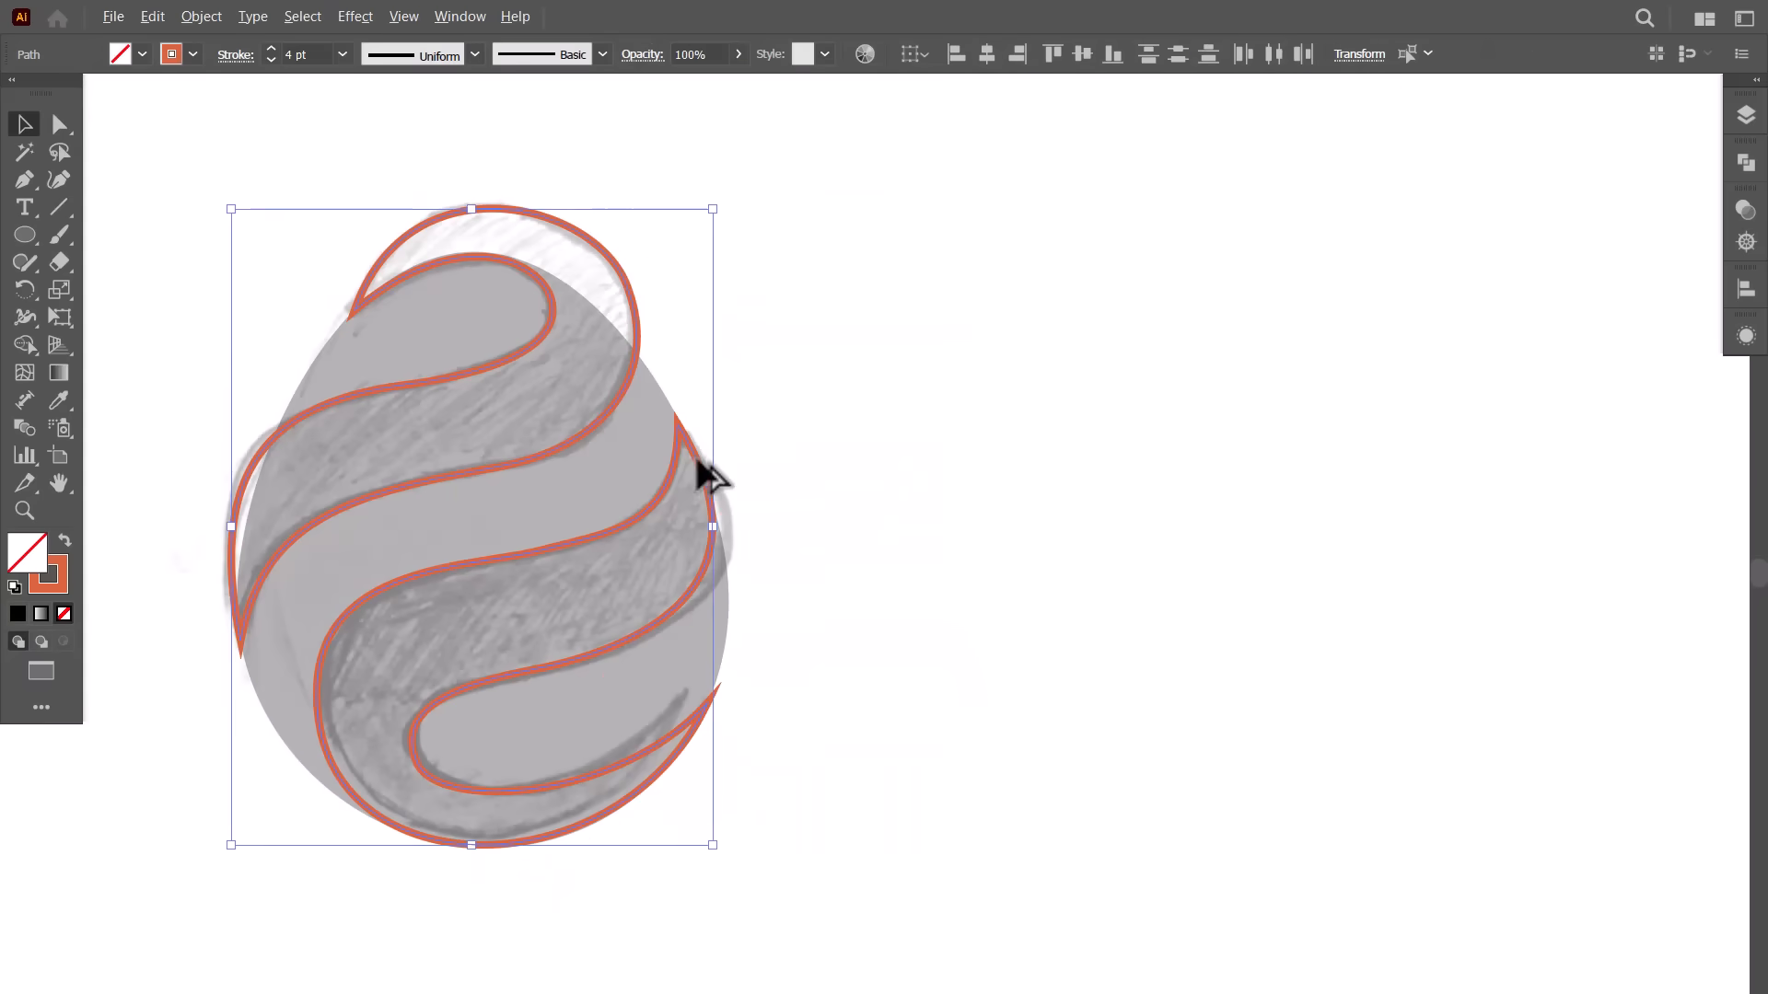
drag(703, 474, 1362, 520)
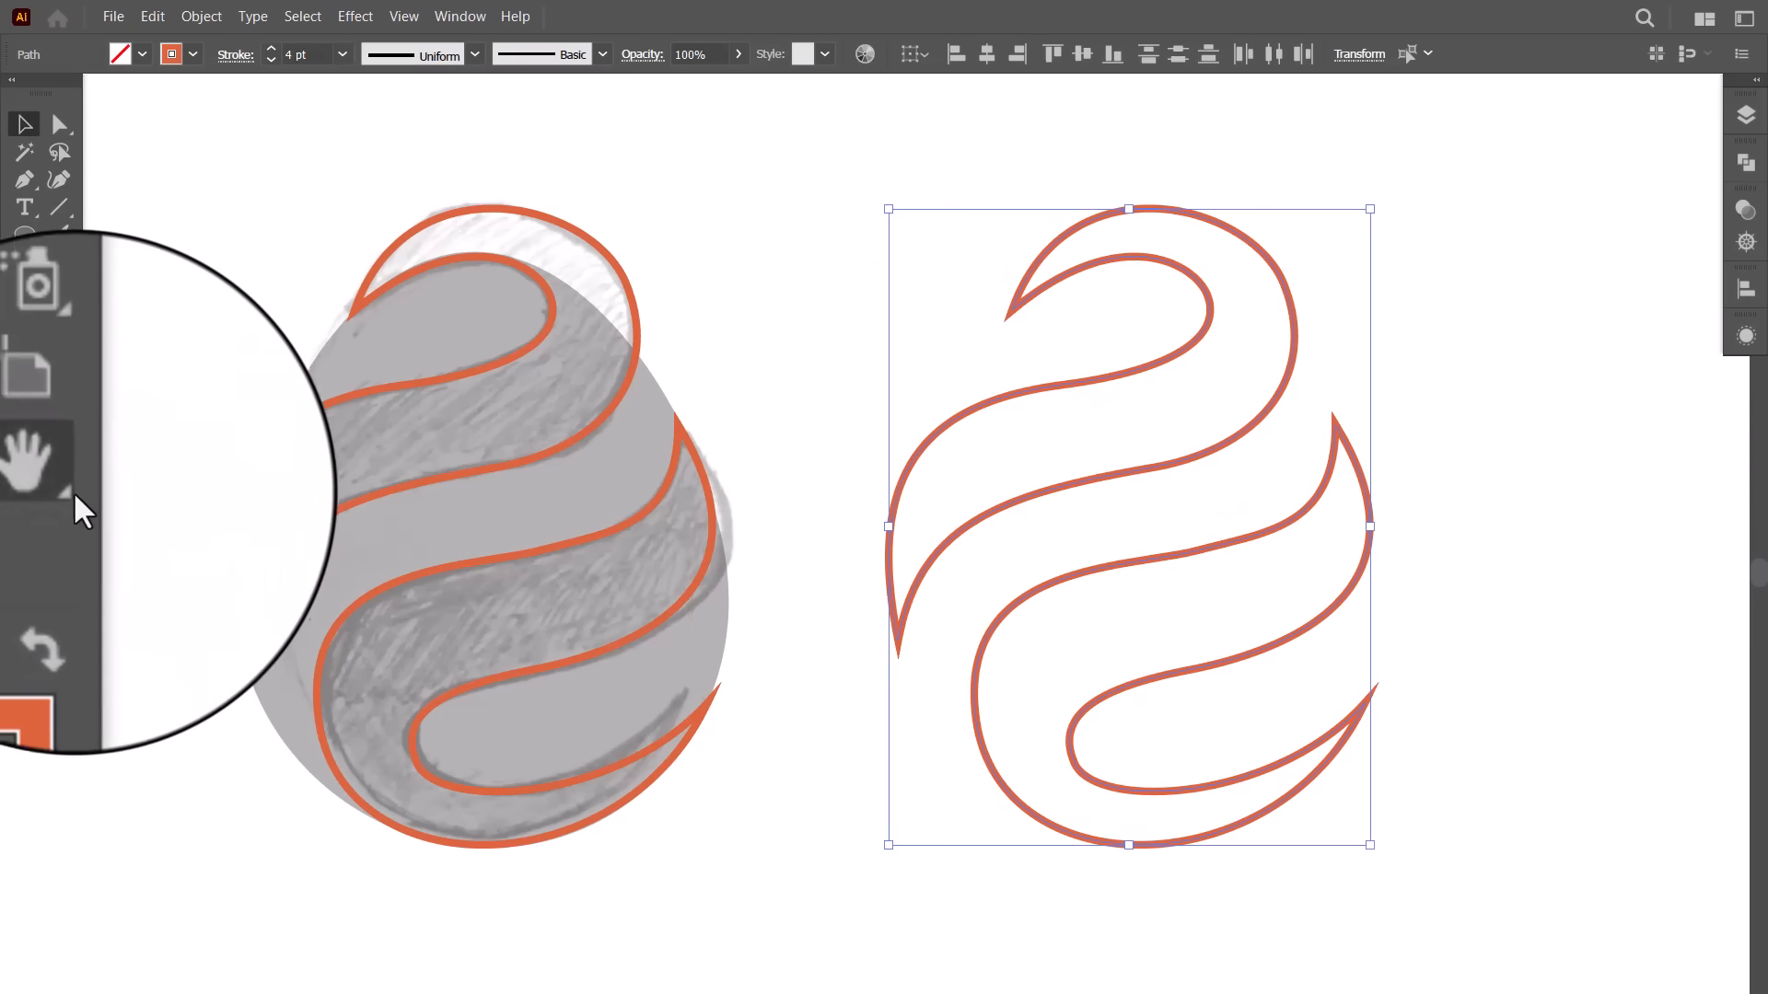
Step: Give the duplicated shapes a solid black fill without a stroke and scale them down proportionally about their centre
click(65, 541)
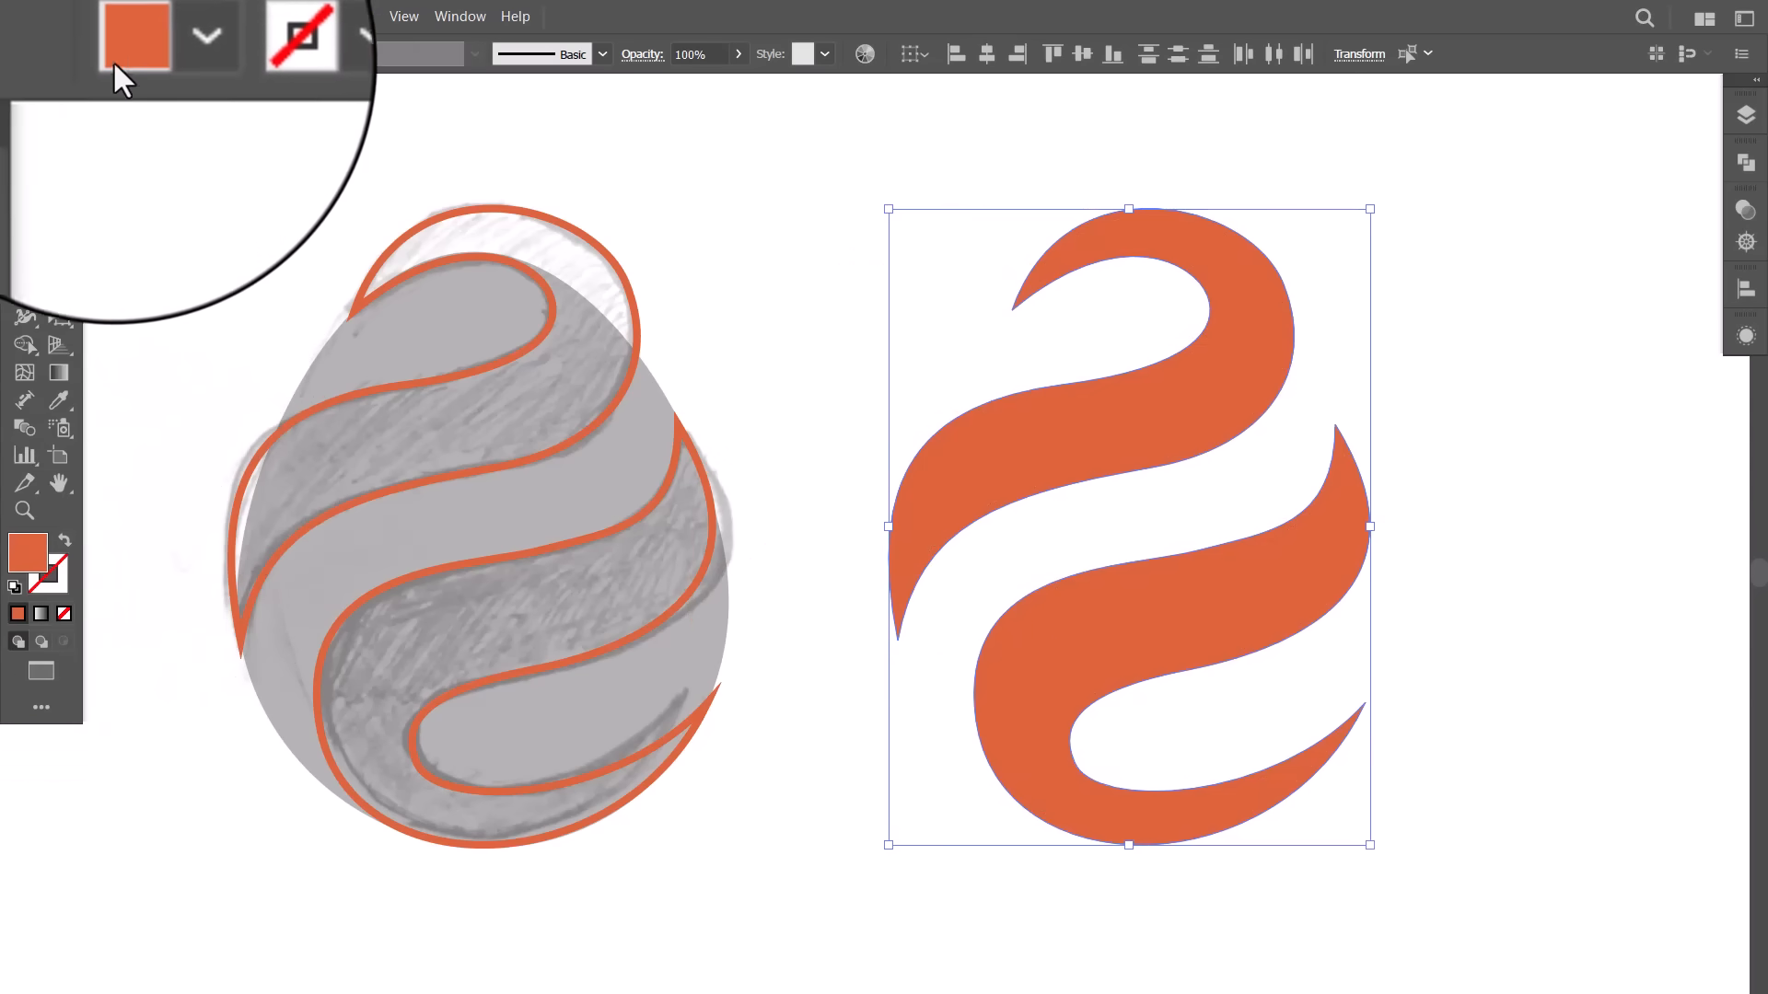
click(69, 53)
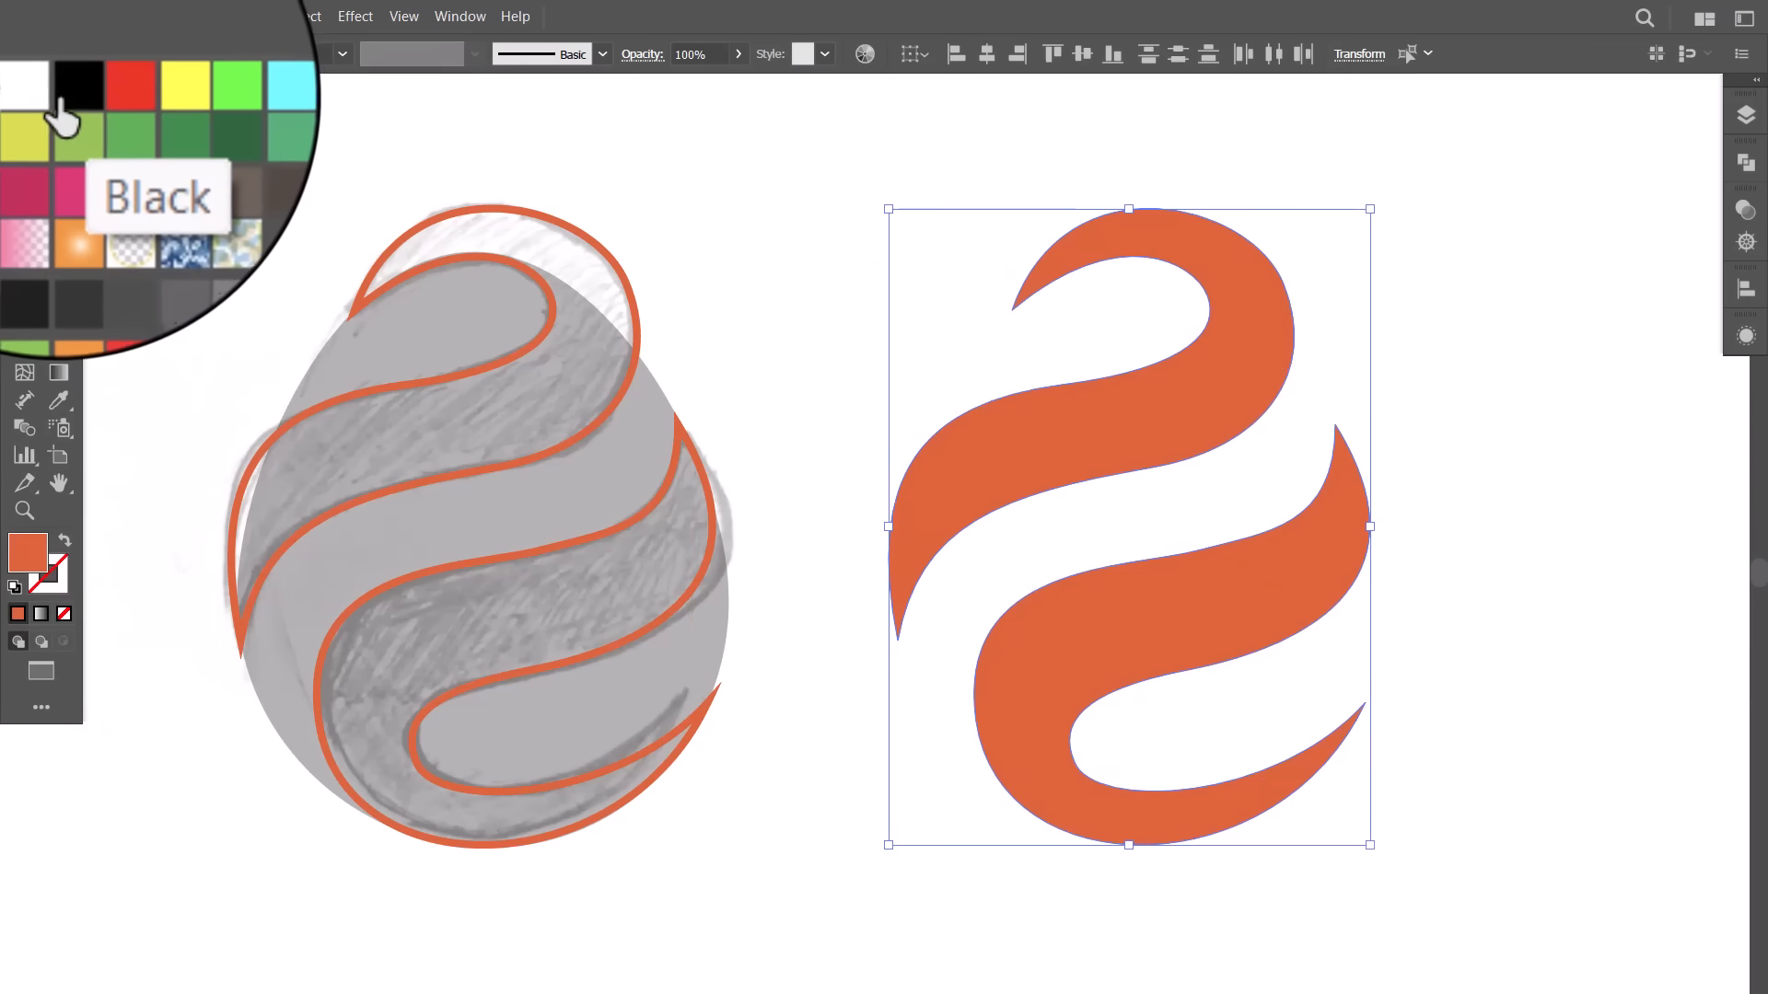
click(66, 97)
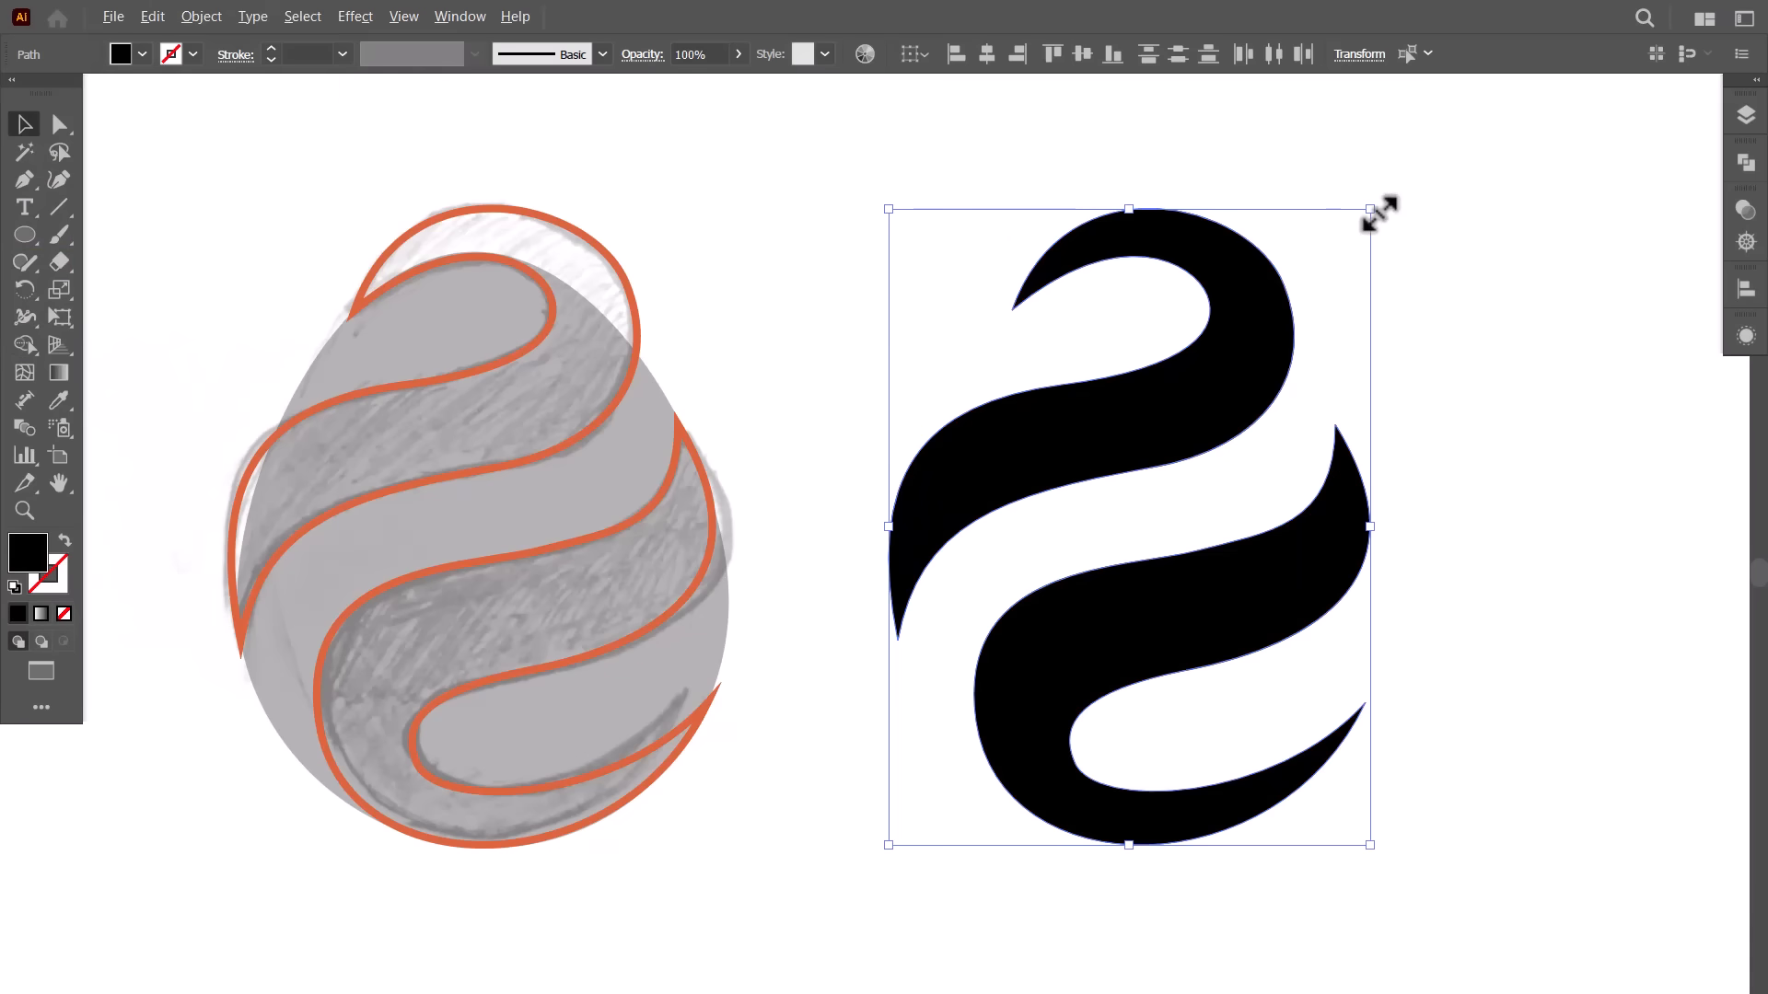
drag(1378, 213, 1349, 373)
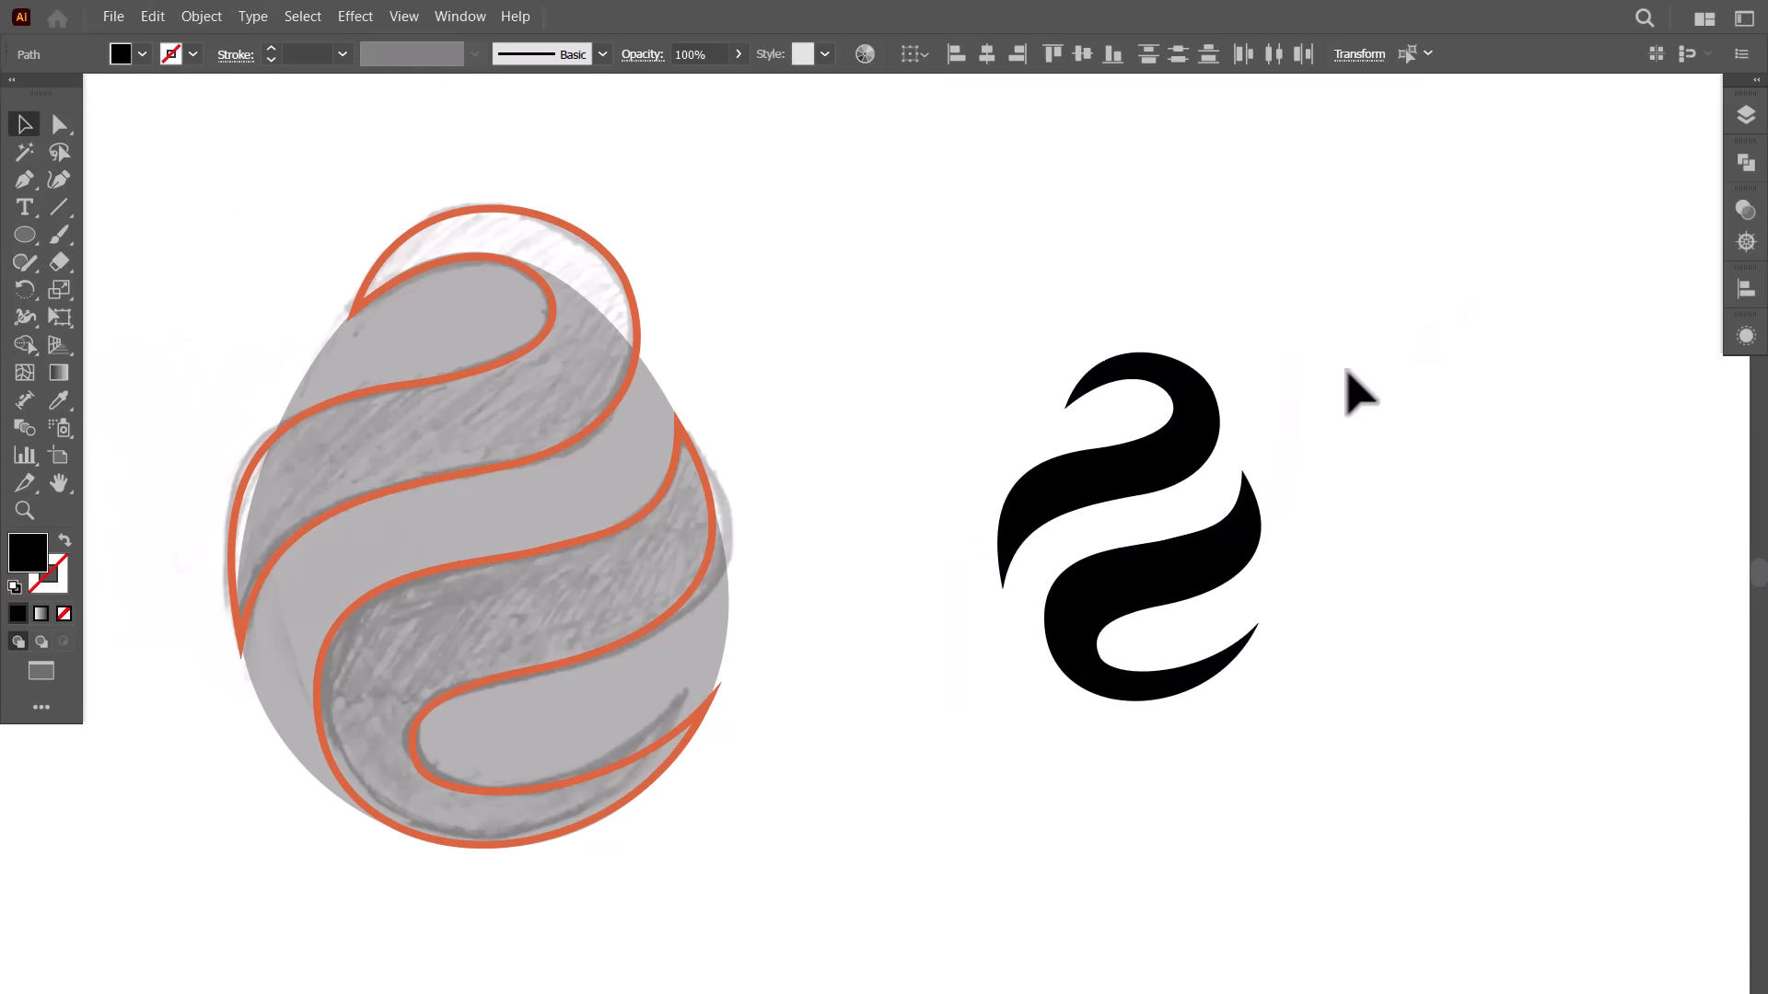
click(1347, 371)
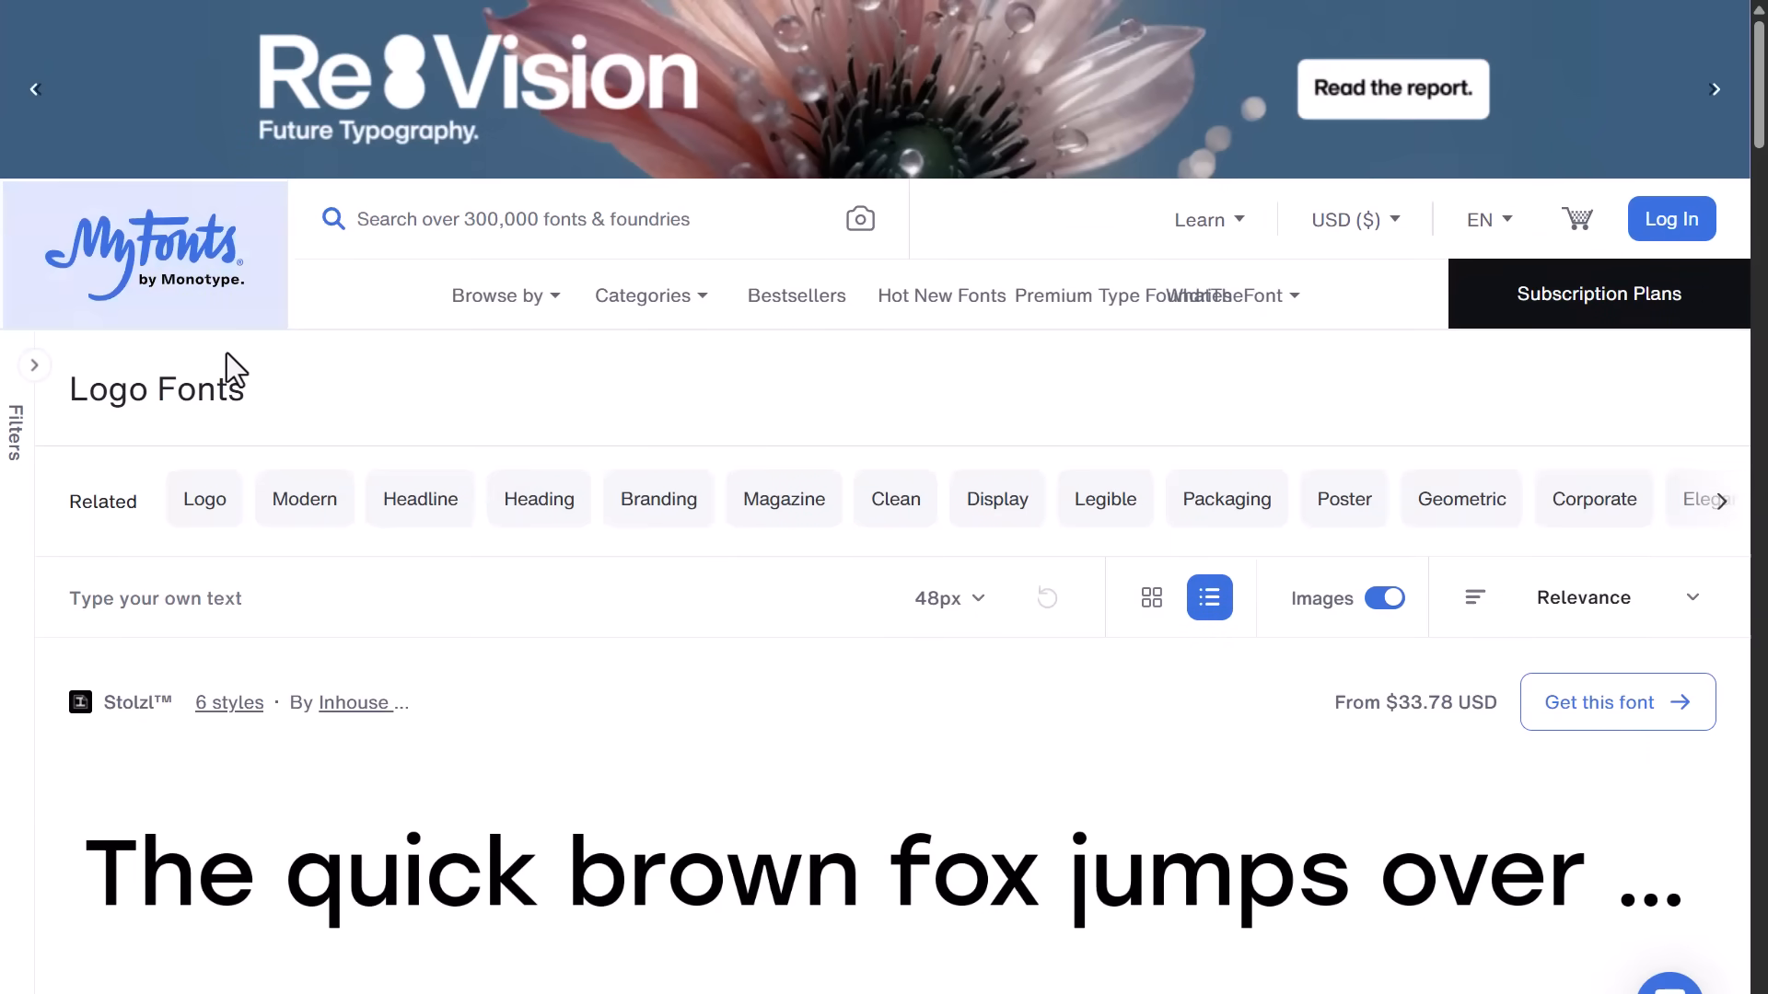
Step: On the MyFonts Logo Fonts page, look over the listed typefaces and set the preview text to NeuraNest
scroll(654, 516, down, 10)
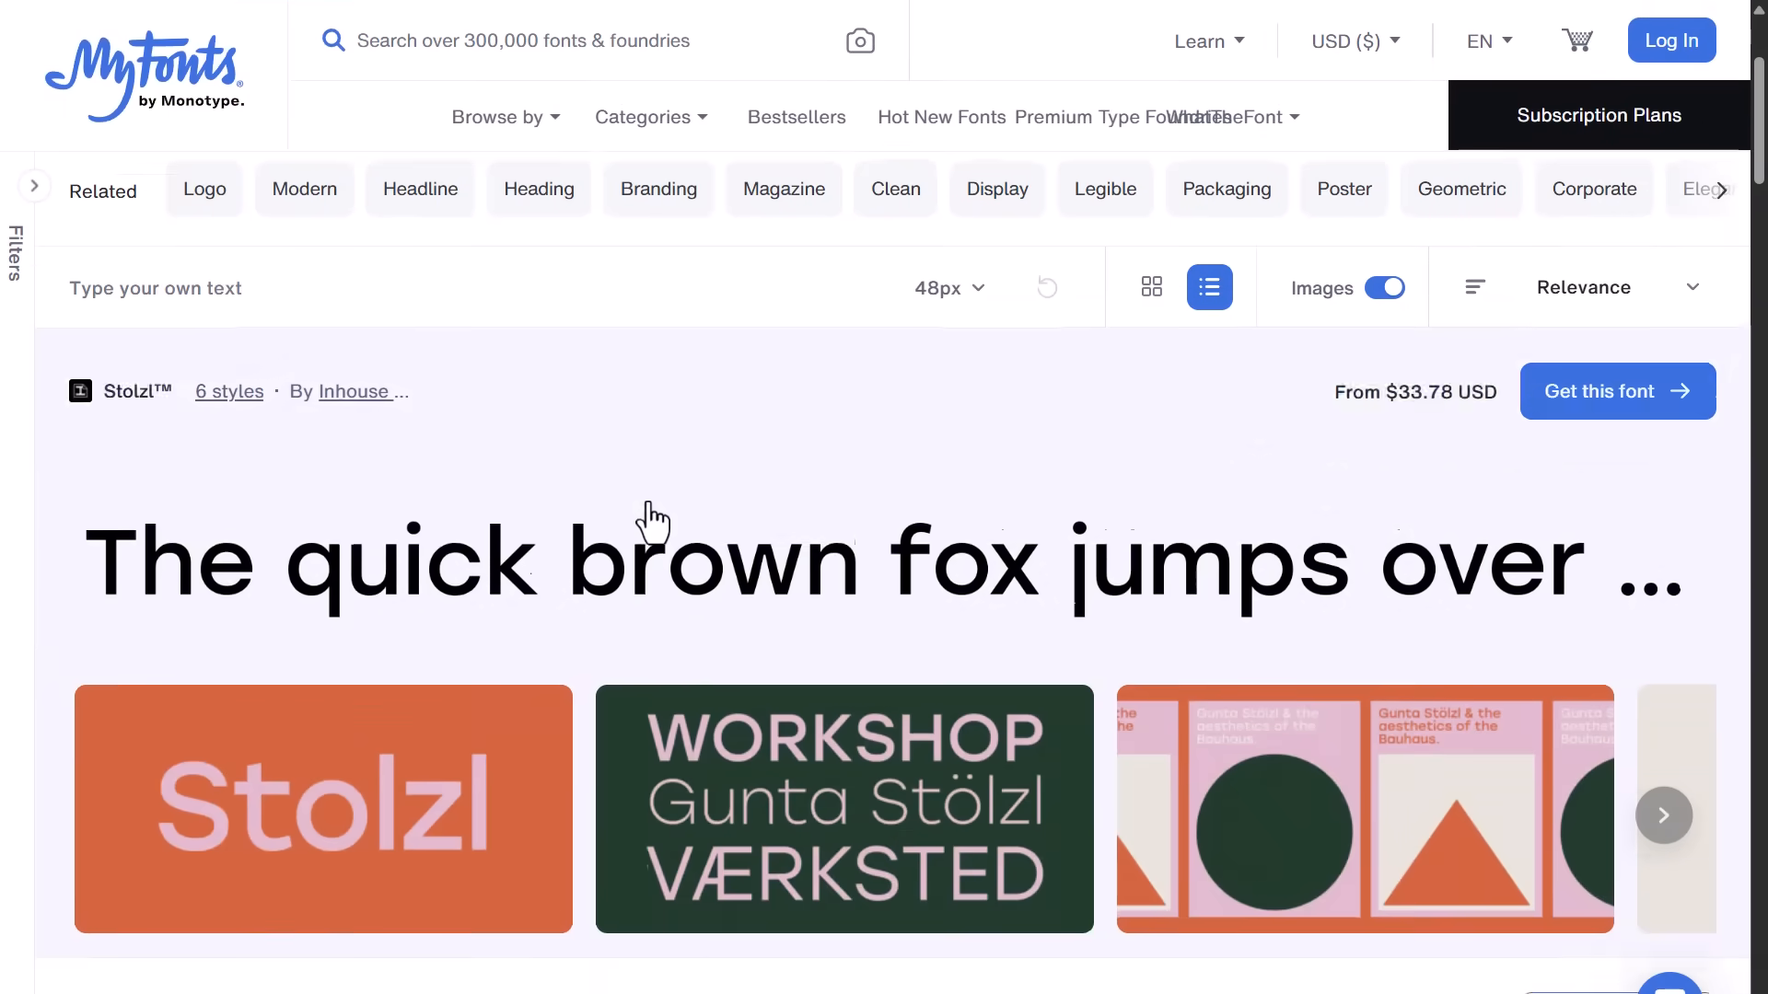
scroll(727, 608, down, 1)
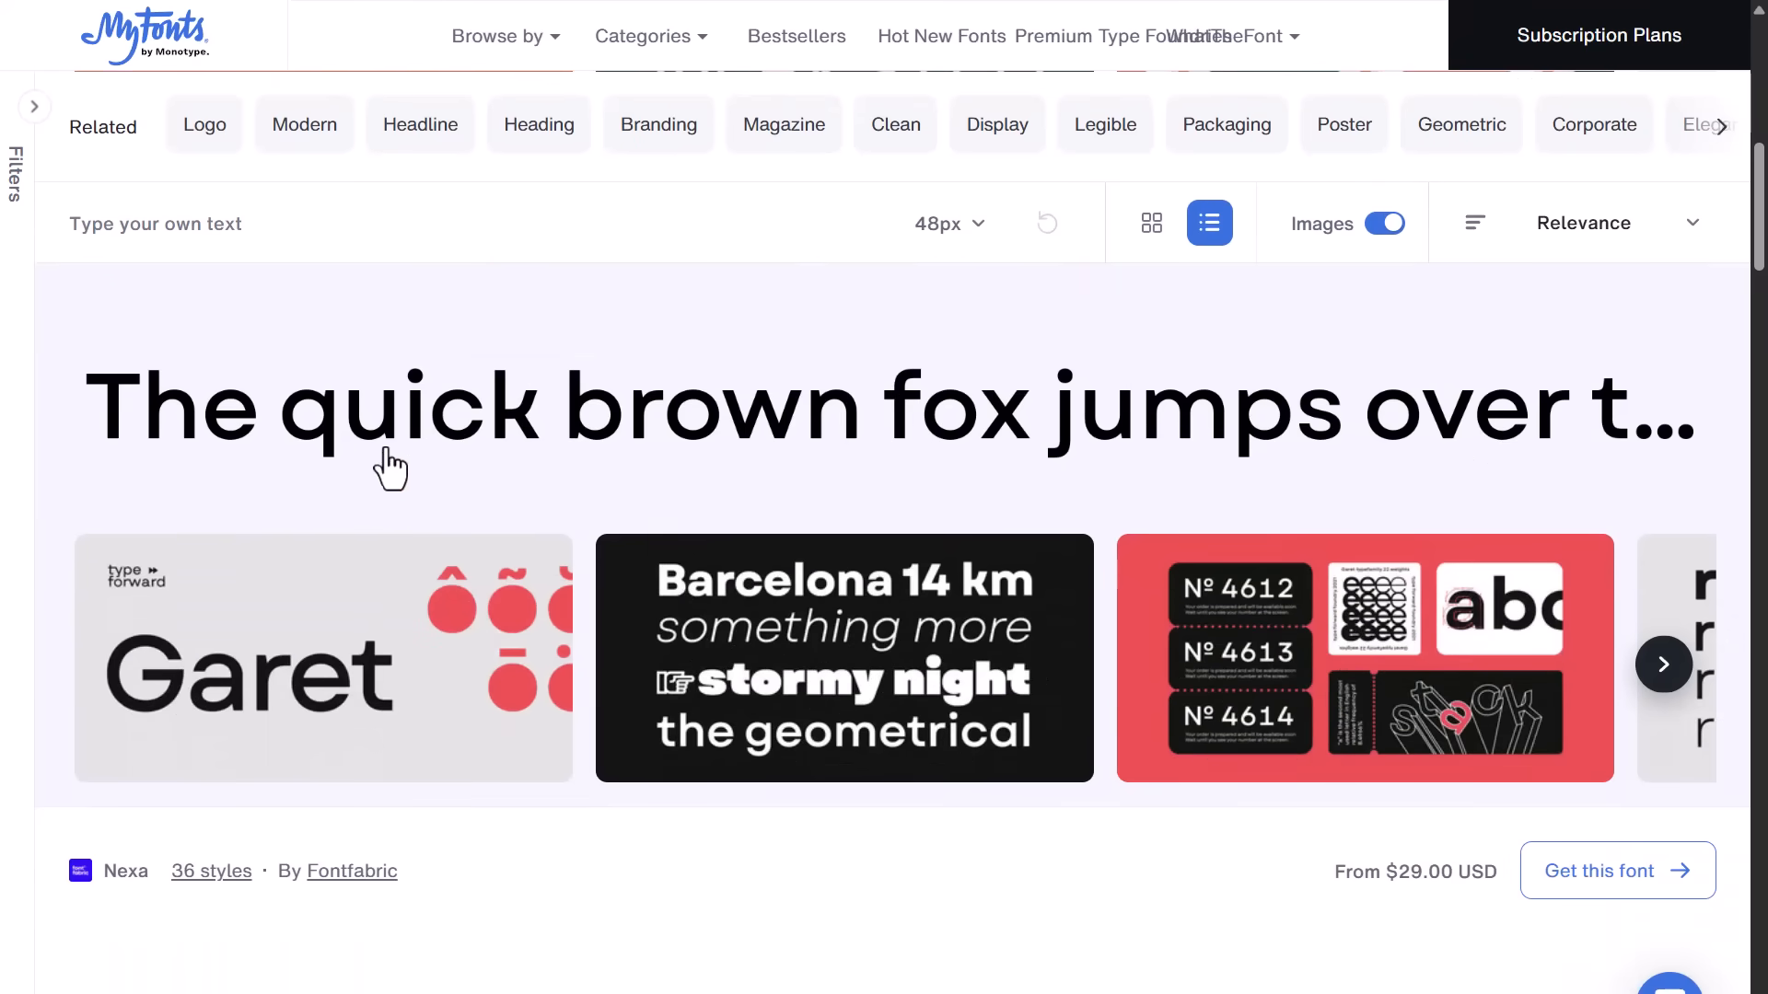
scroll(750, 451, up, 11)
click(223, 366)
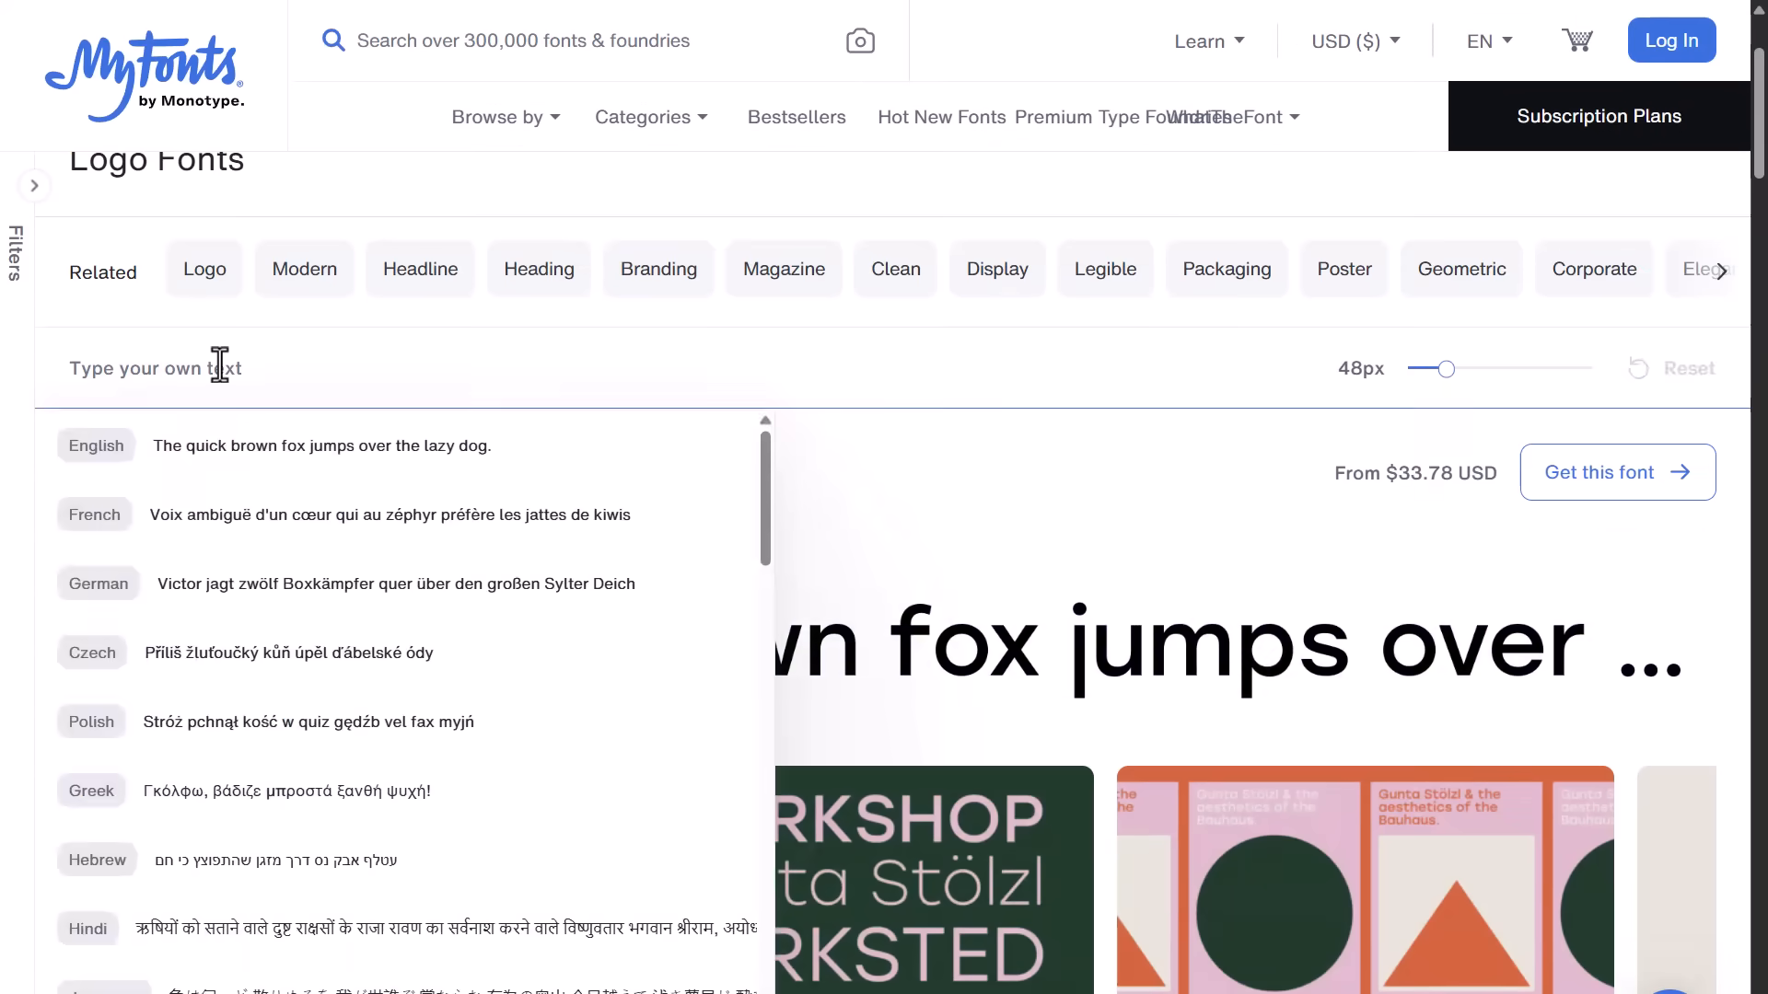
text(NeuraNest)
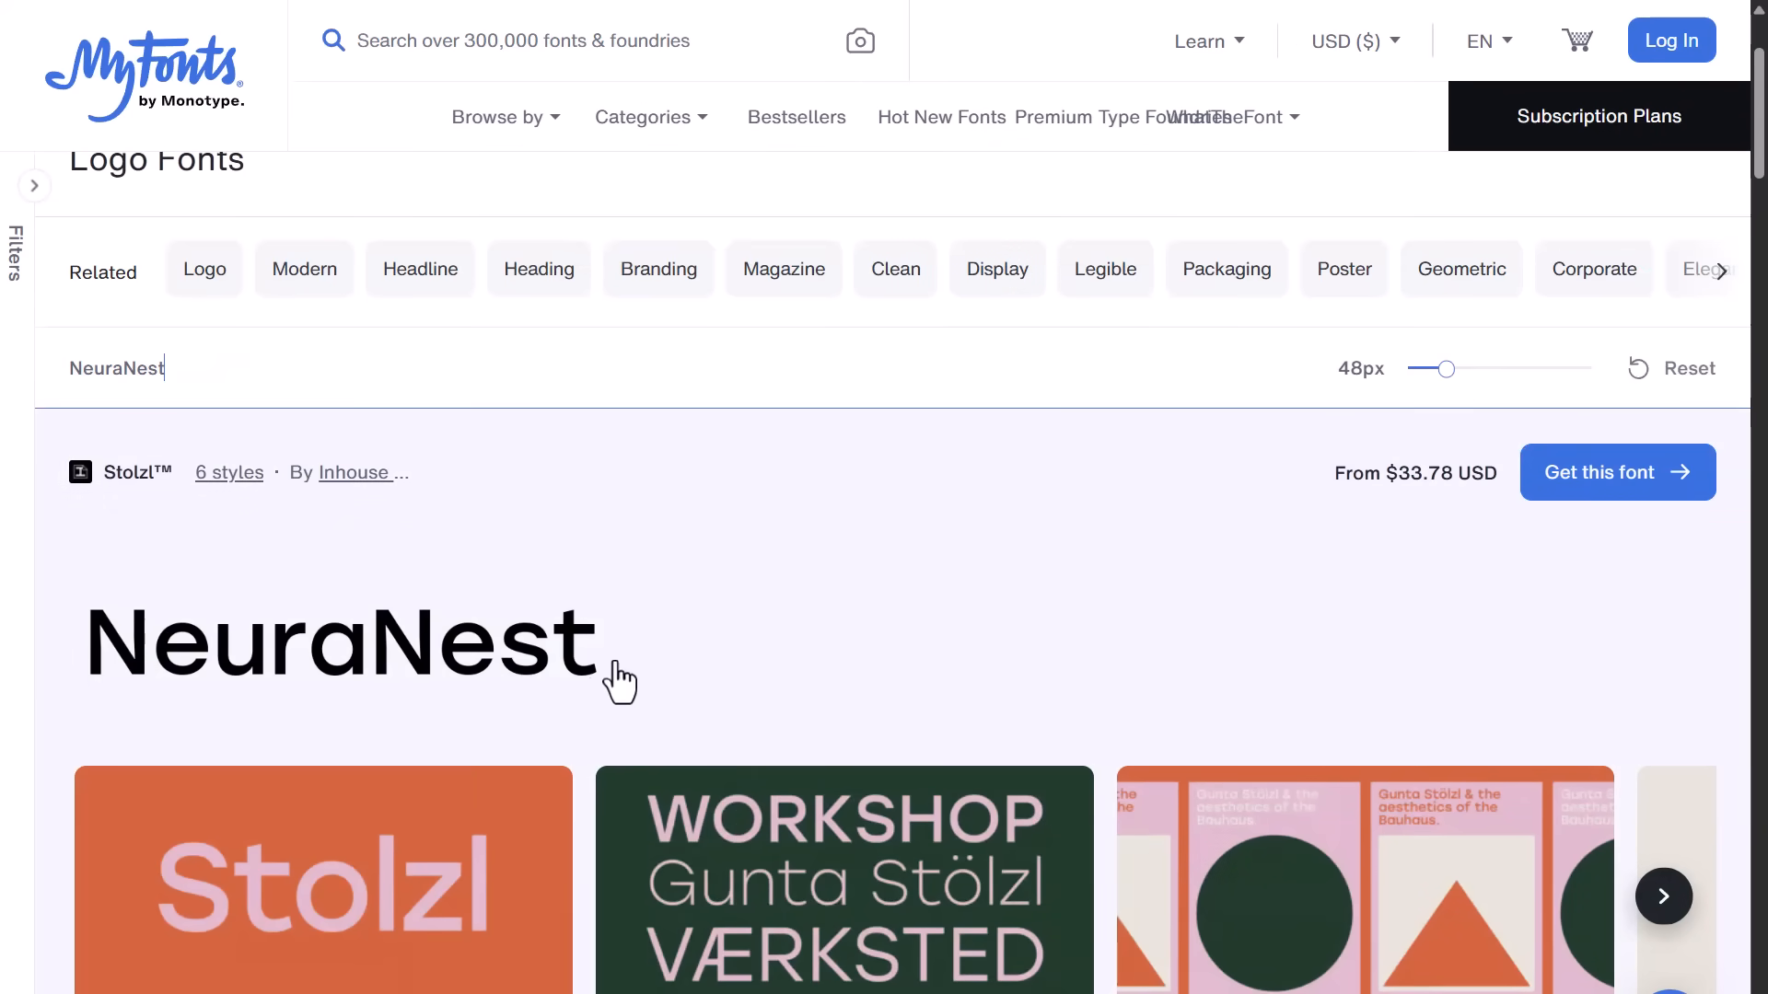
Step: Review the logo fonts with the NeuraNest preview and switch to the related Display fonts
scroll(787, 699, down, 15)
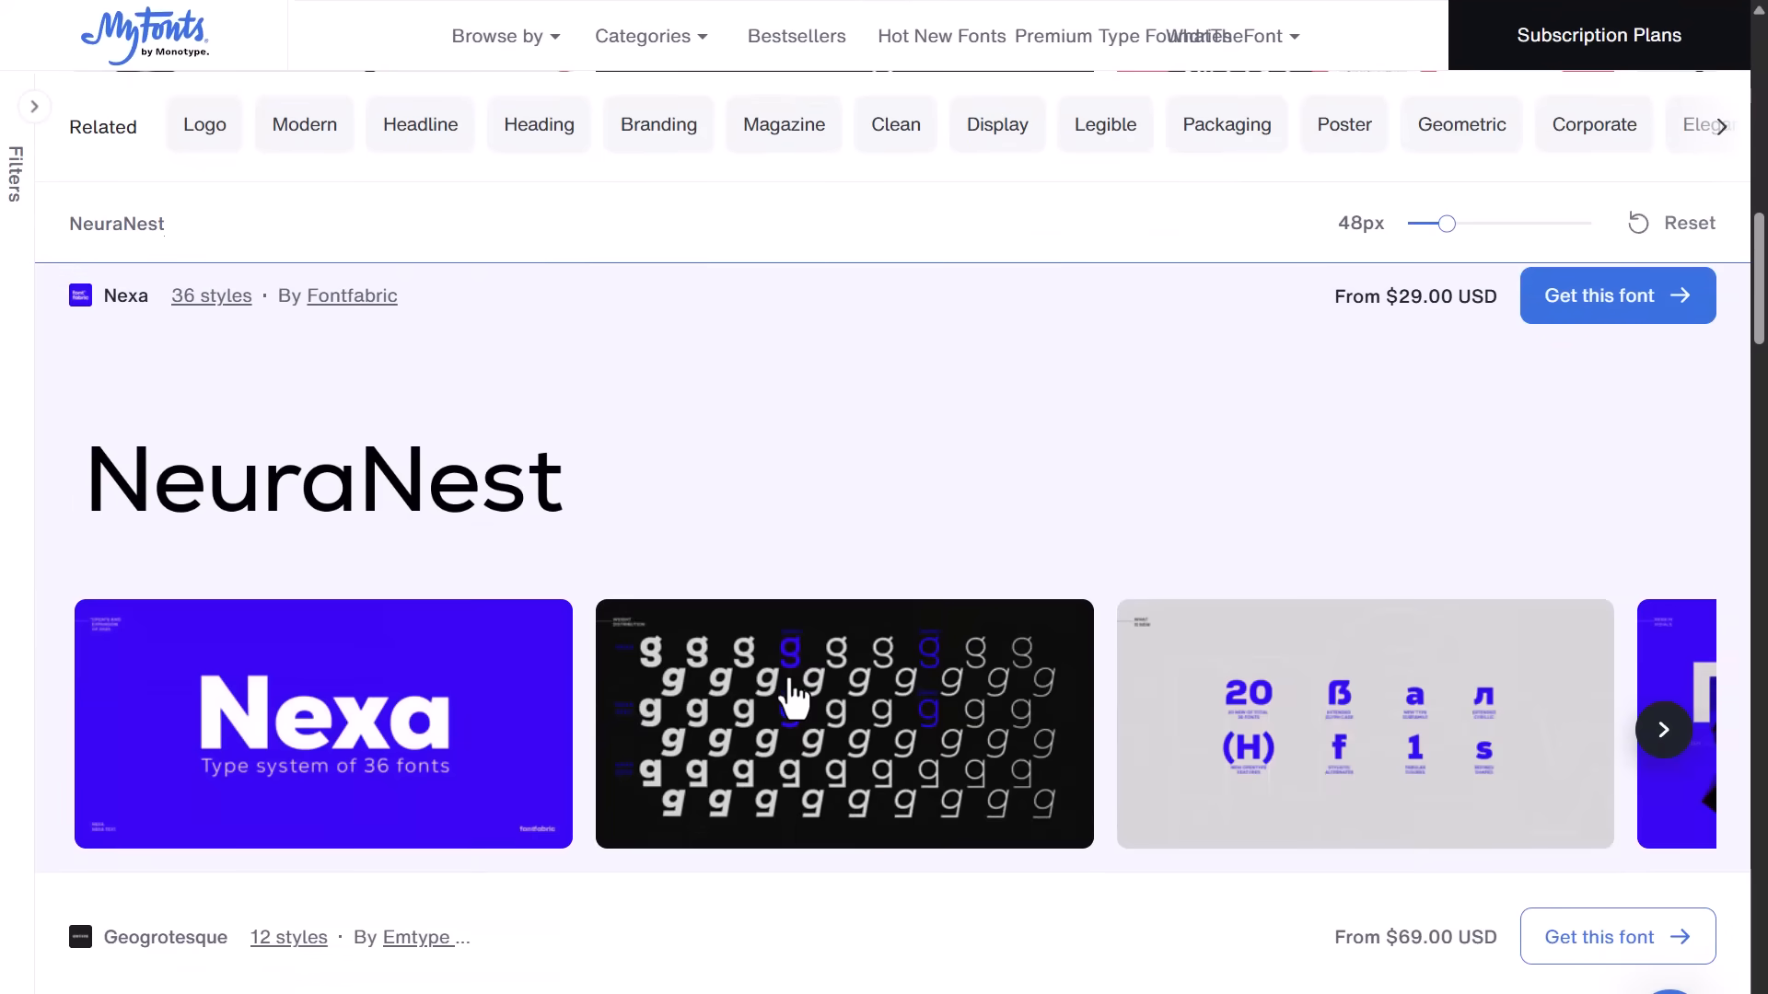
scroll(792, 700, up, 15)
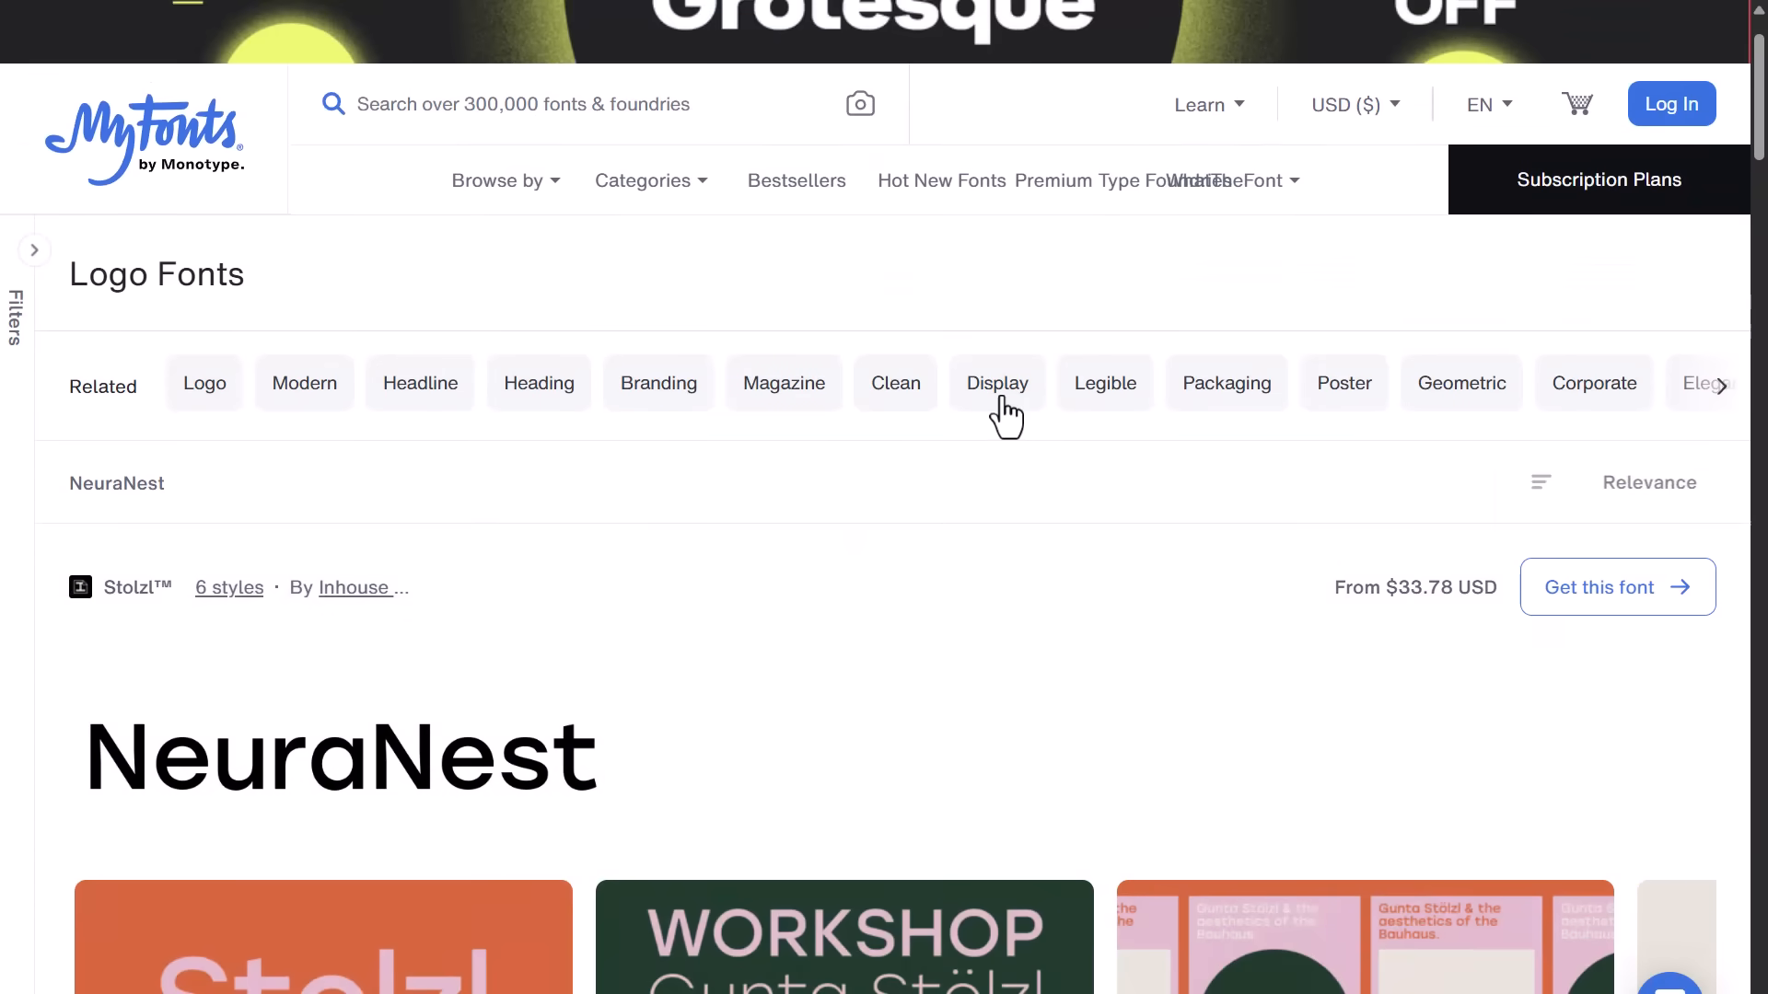
scroll(871, 460, down, 3)
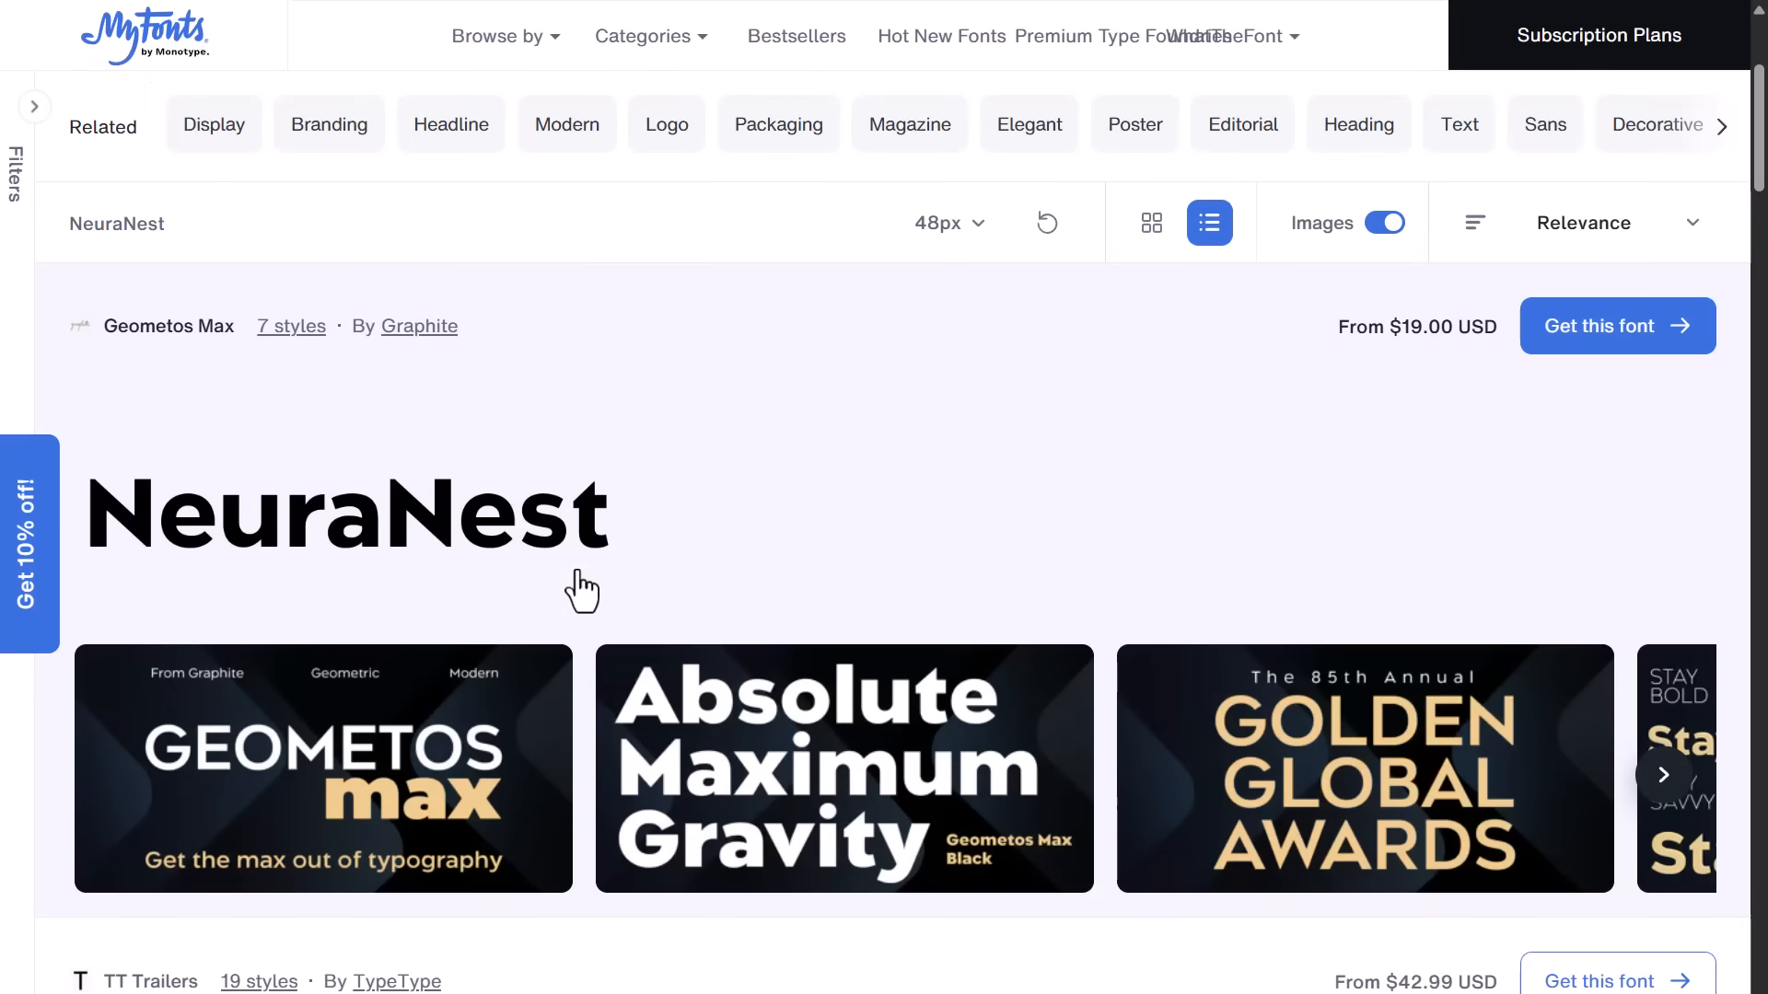
Step: Compare the NeuraNest preview across the Display fonts and view more of Amras's sample images
scroll(598, 593, down, 10)
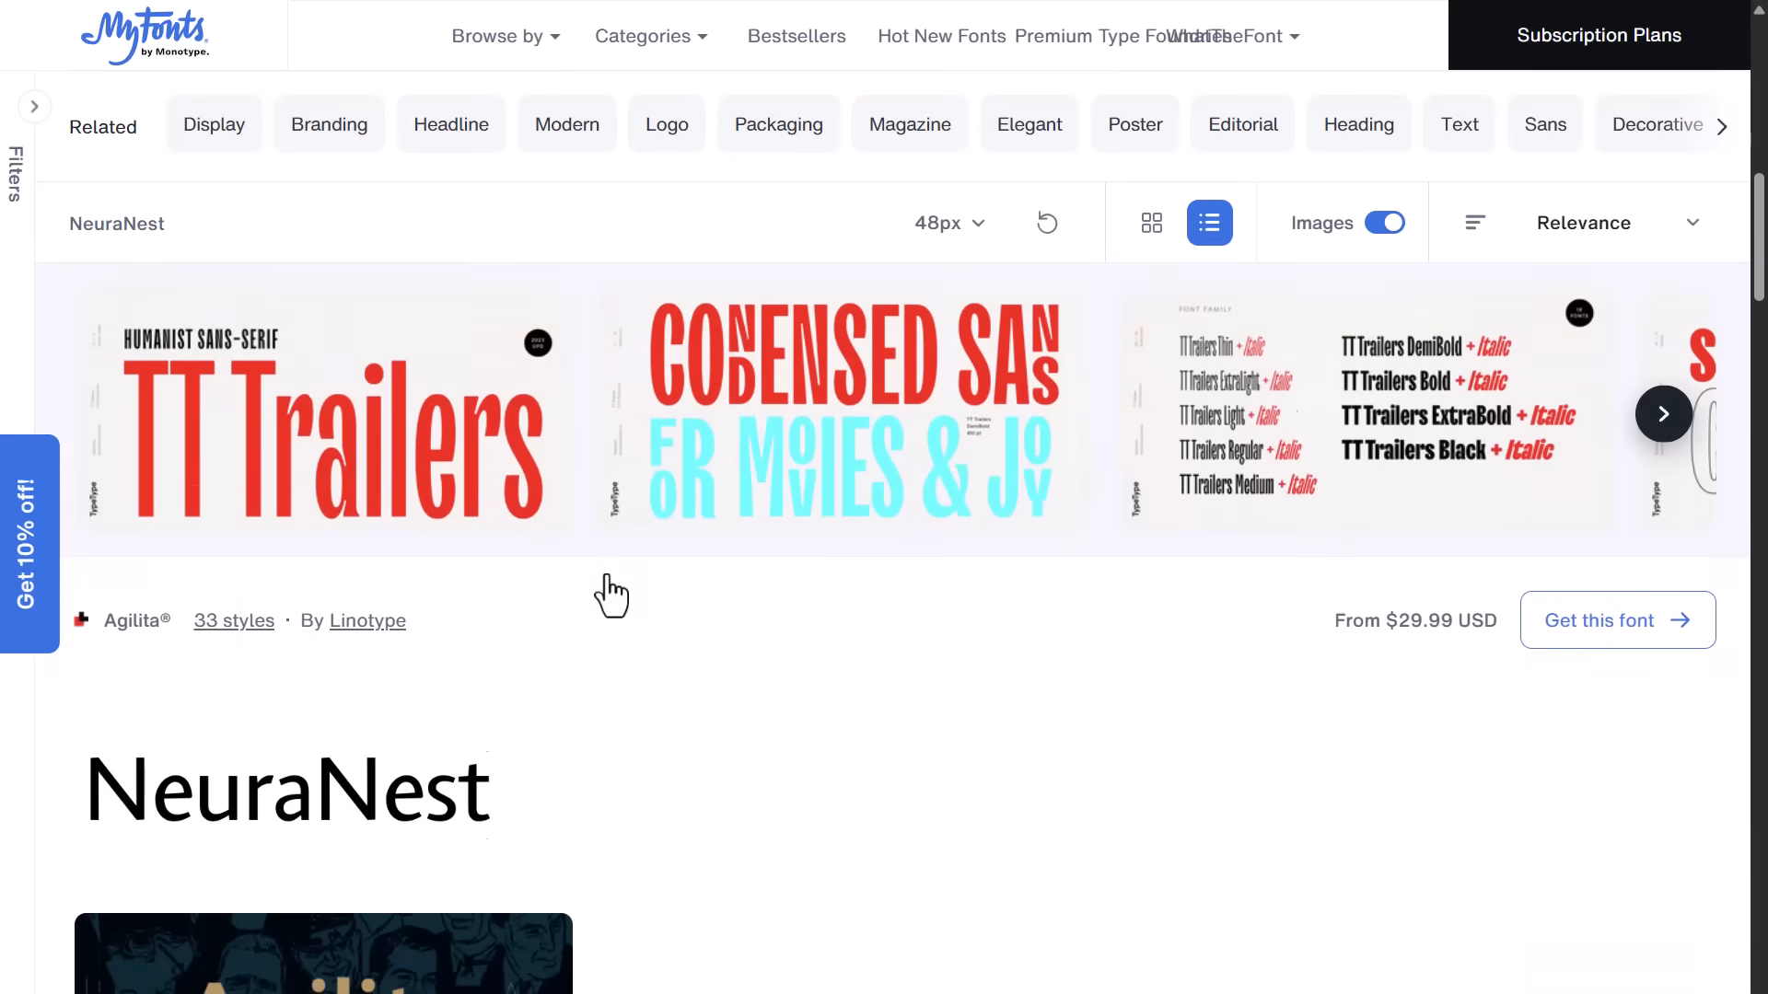
scroll(611, 597, down, 10)
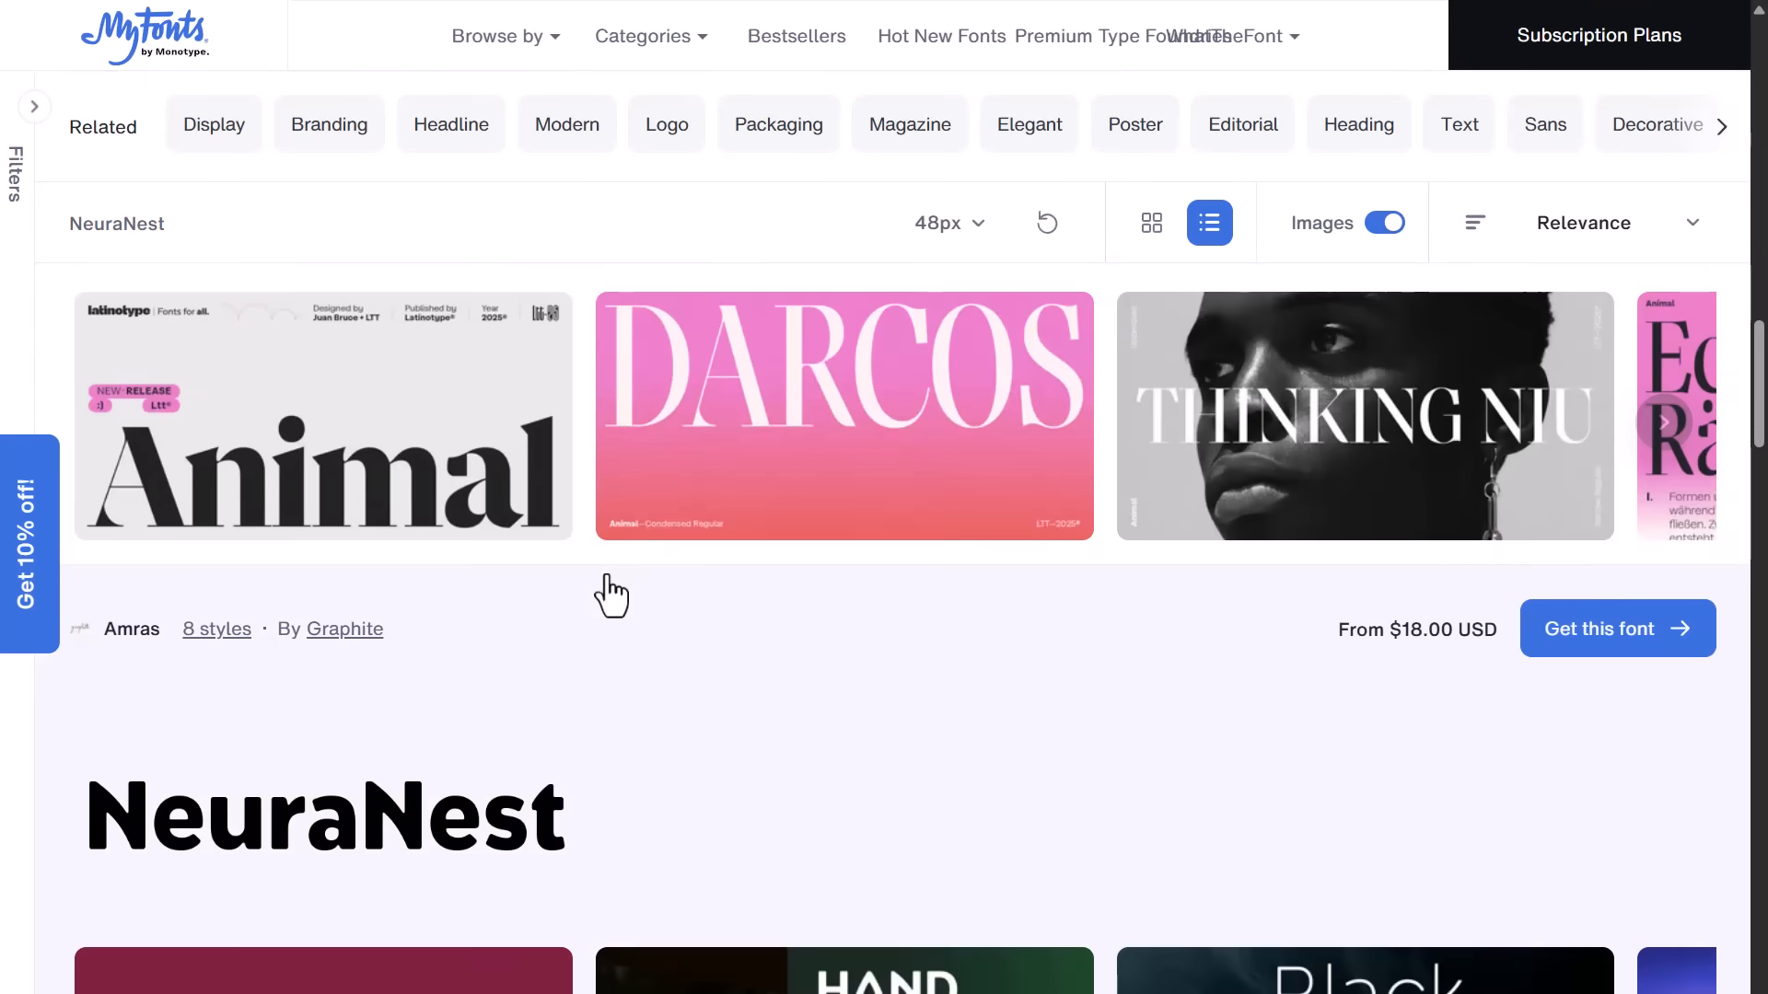
scroll(610, 597, down, 5)
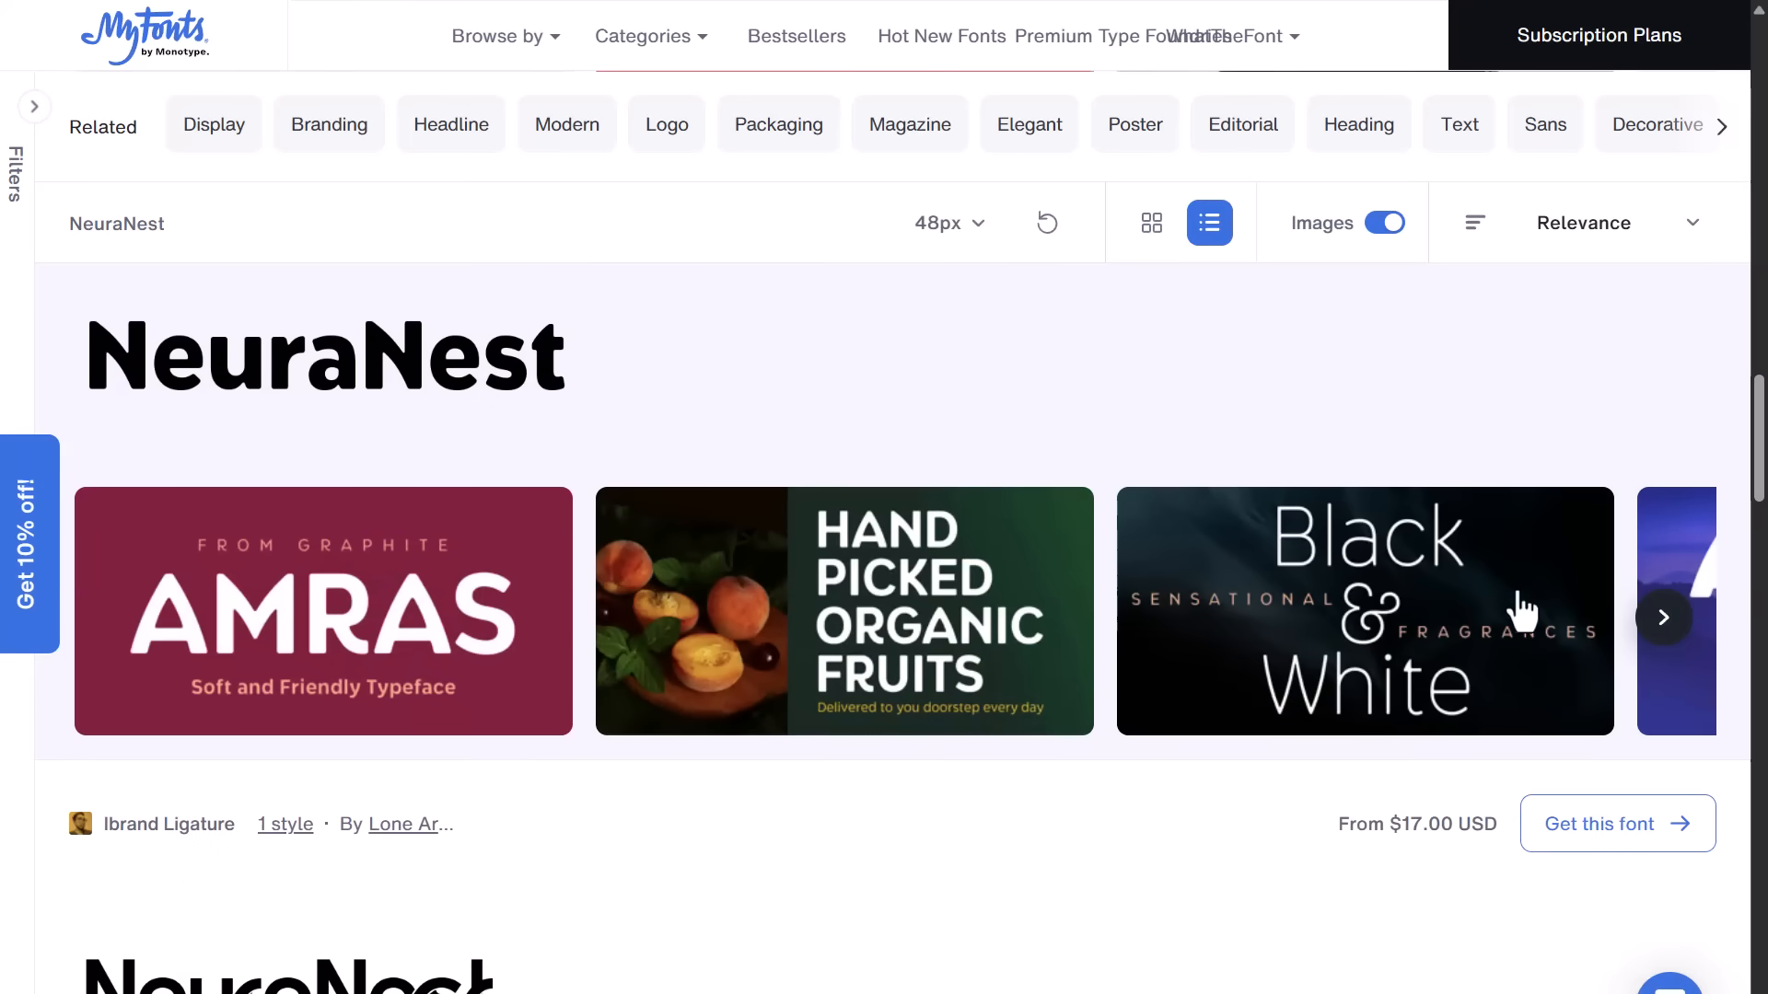
click(1661, 619)
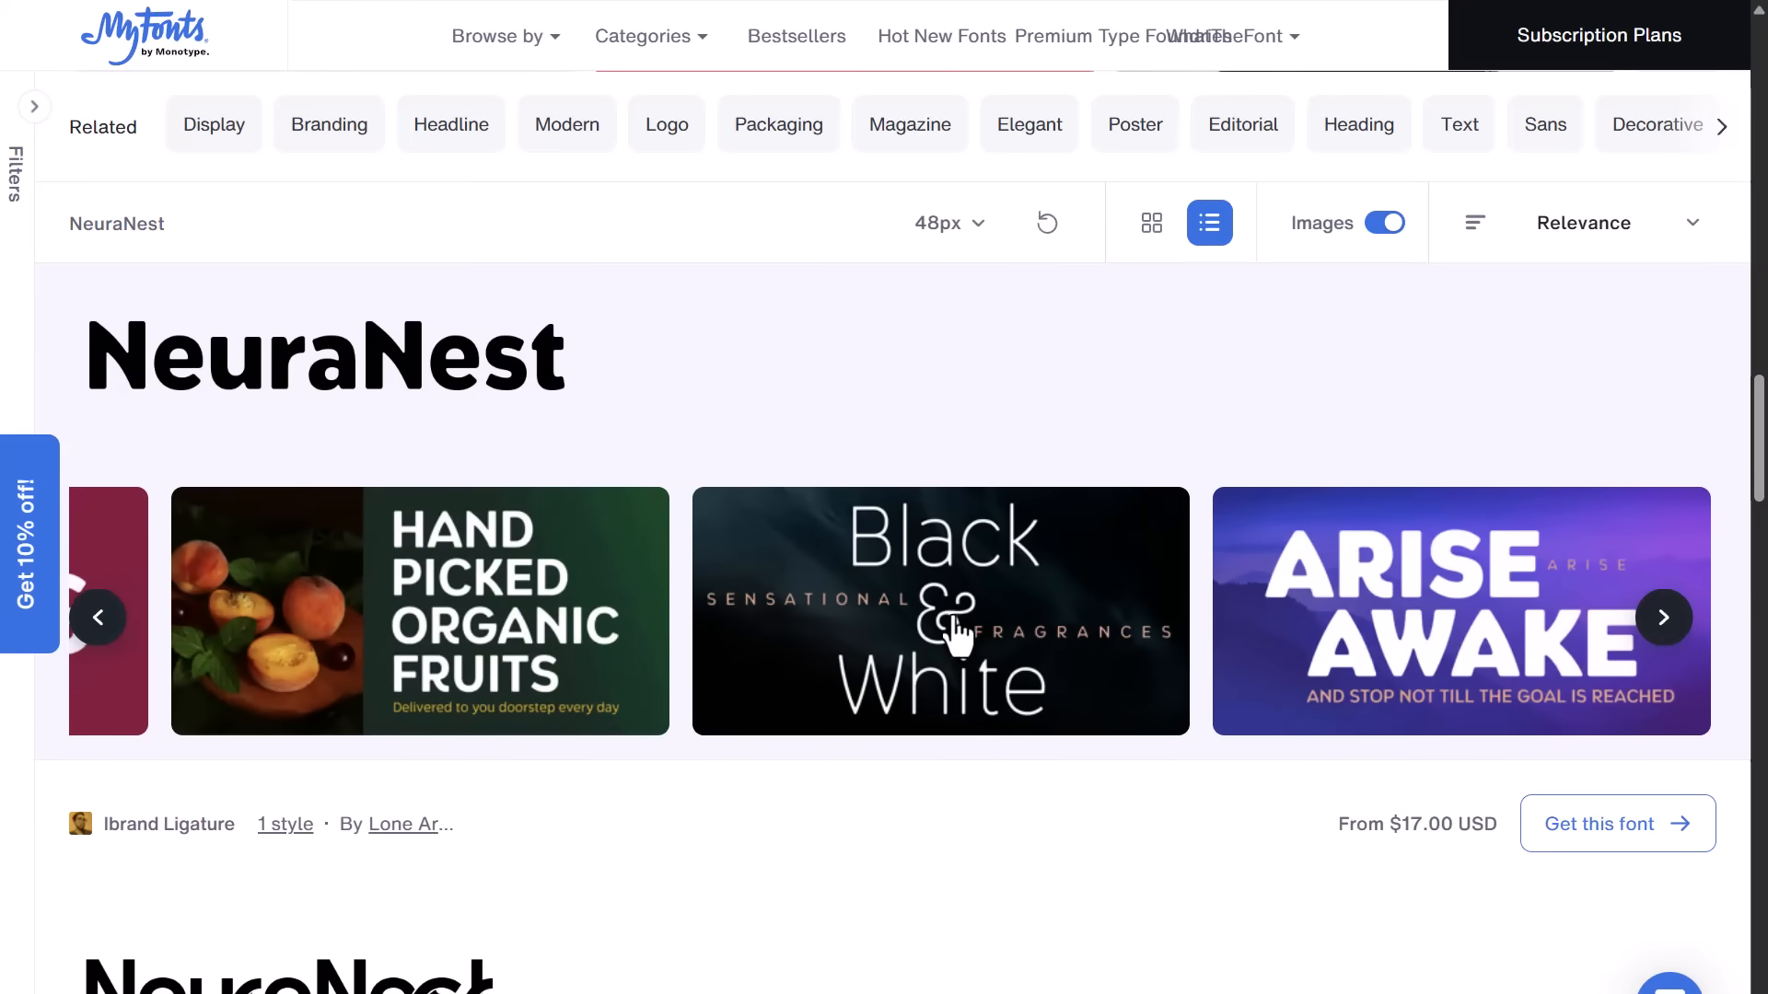
scroll(957, 635, down, 7)
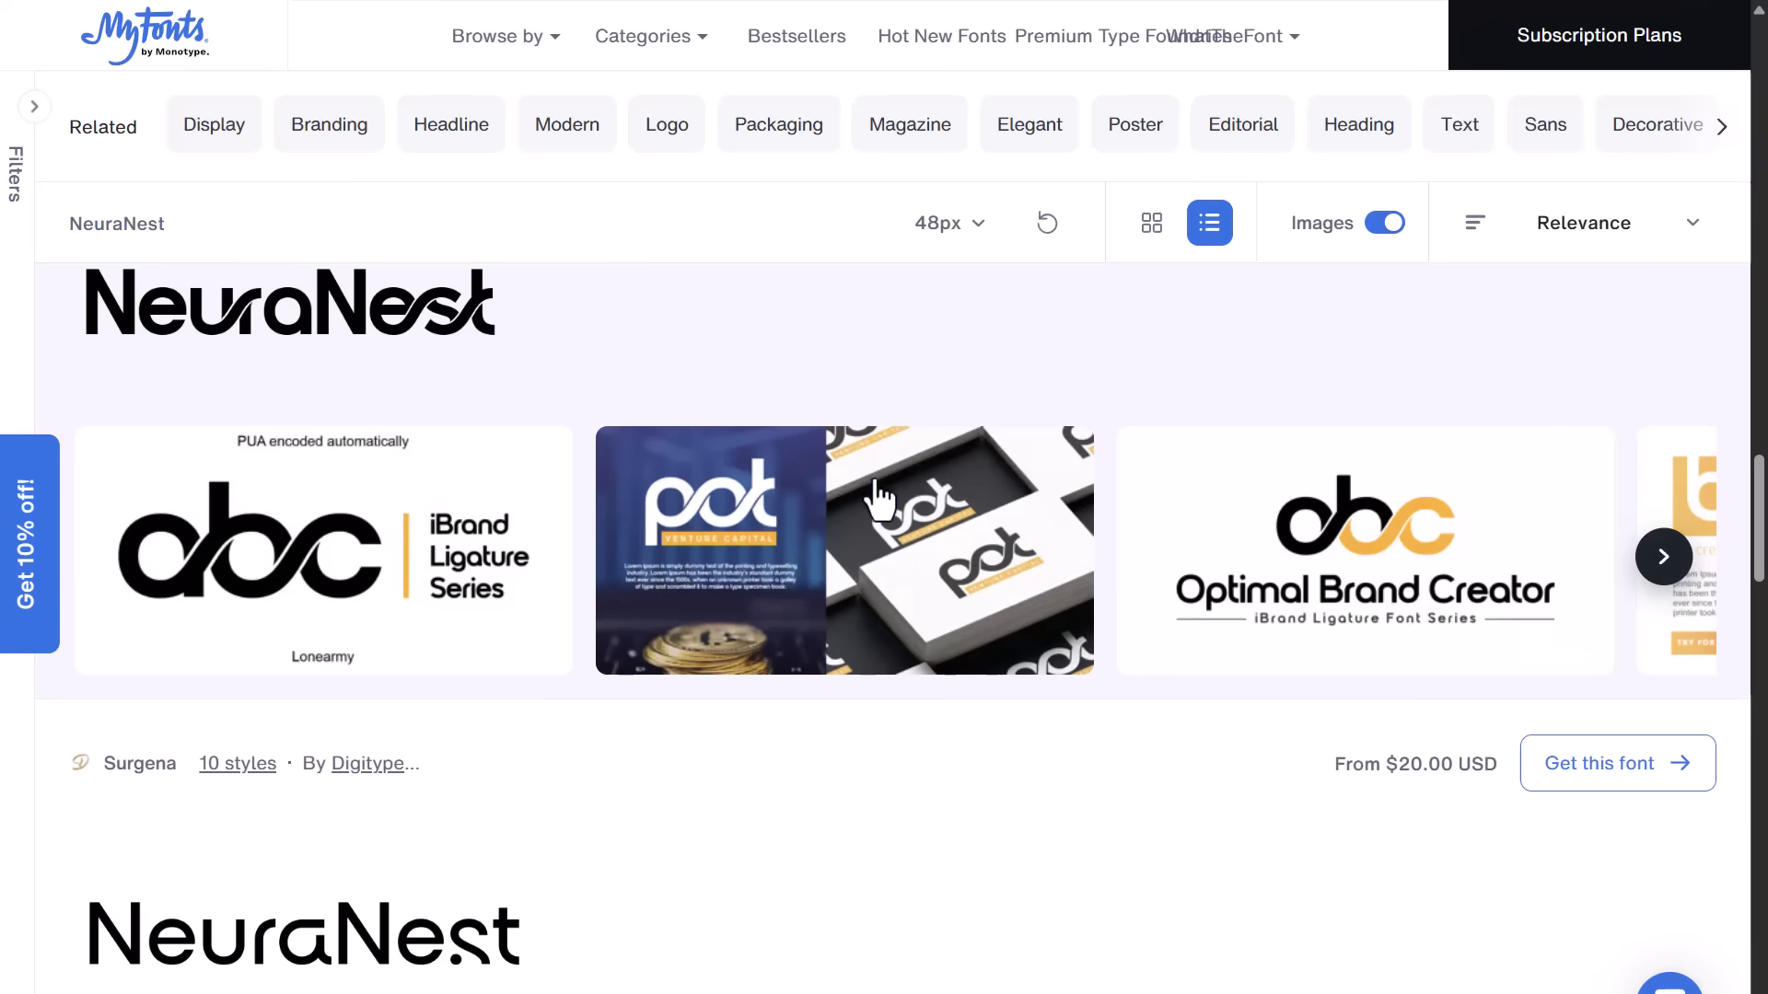
Step: Compare the NeuraNest preview across more MyFonts typefaces and view further sample images of the Bobby Jones font
scroll(1105, 589, up, 15)
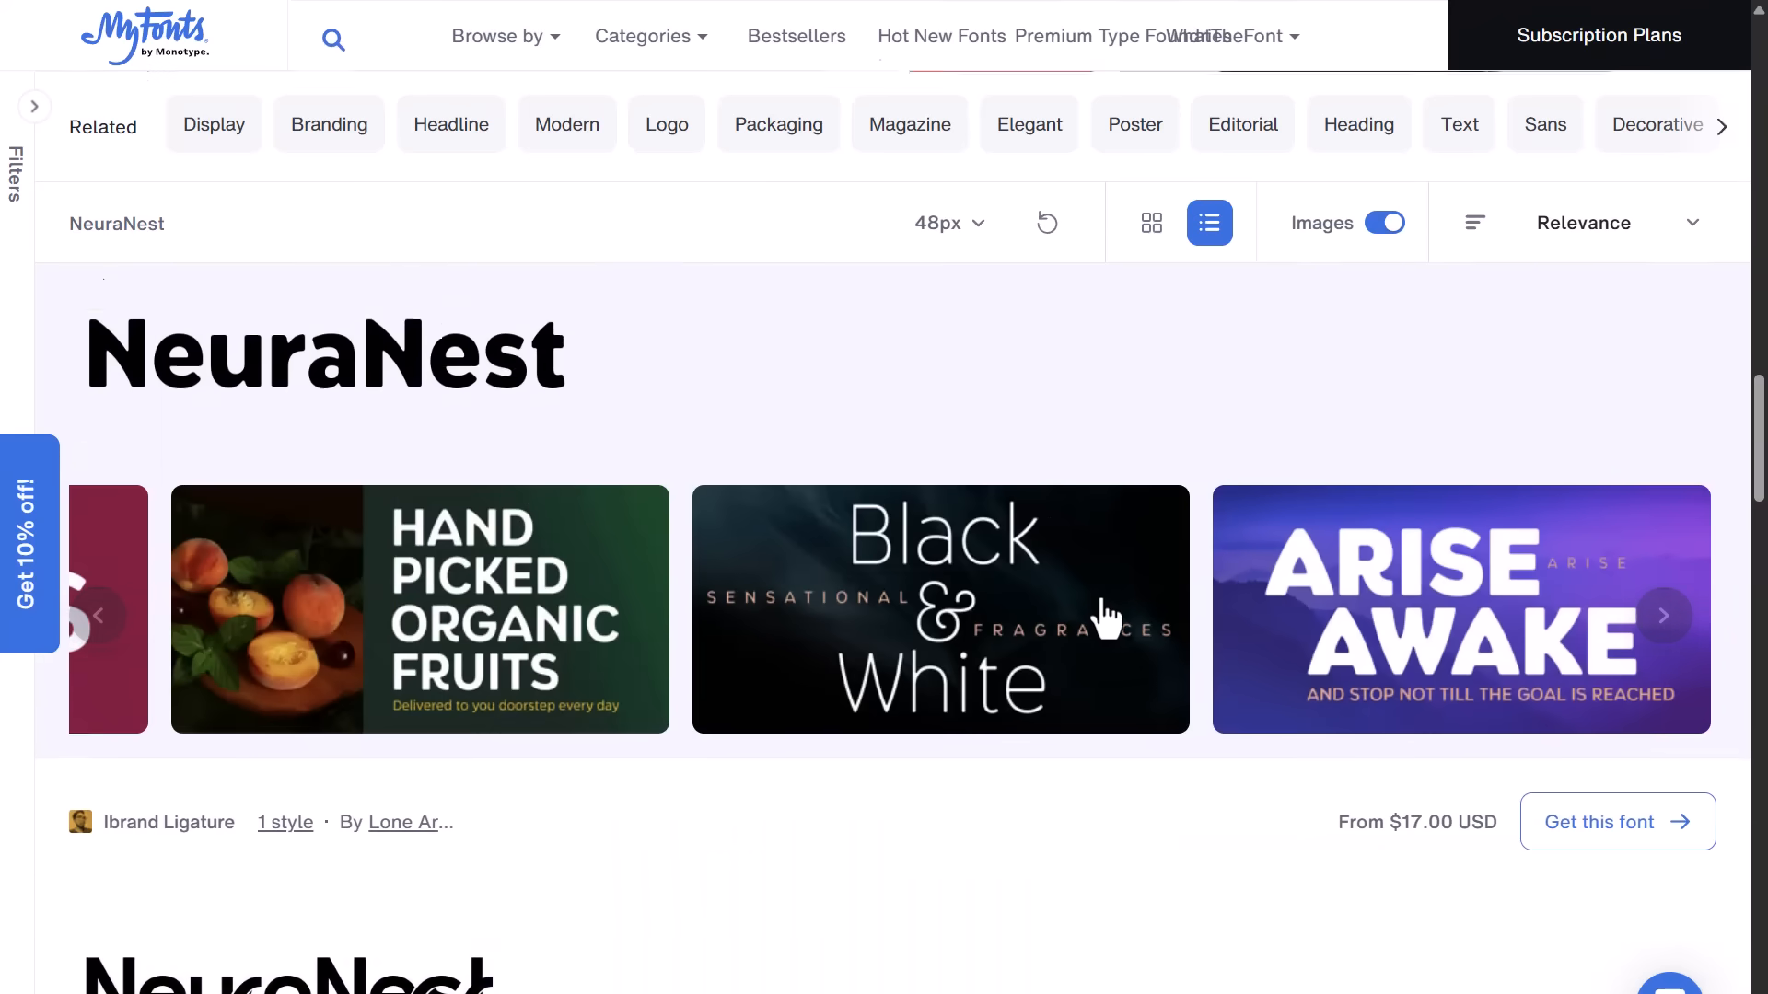
scroll(1060, 624, down, 1)
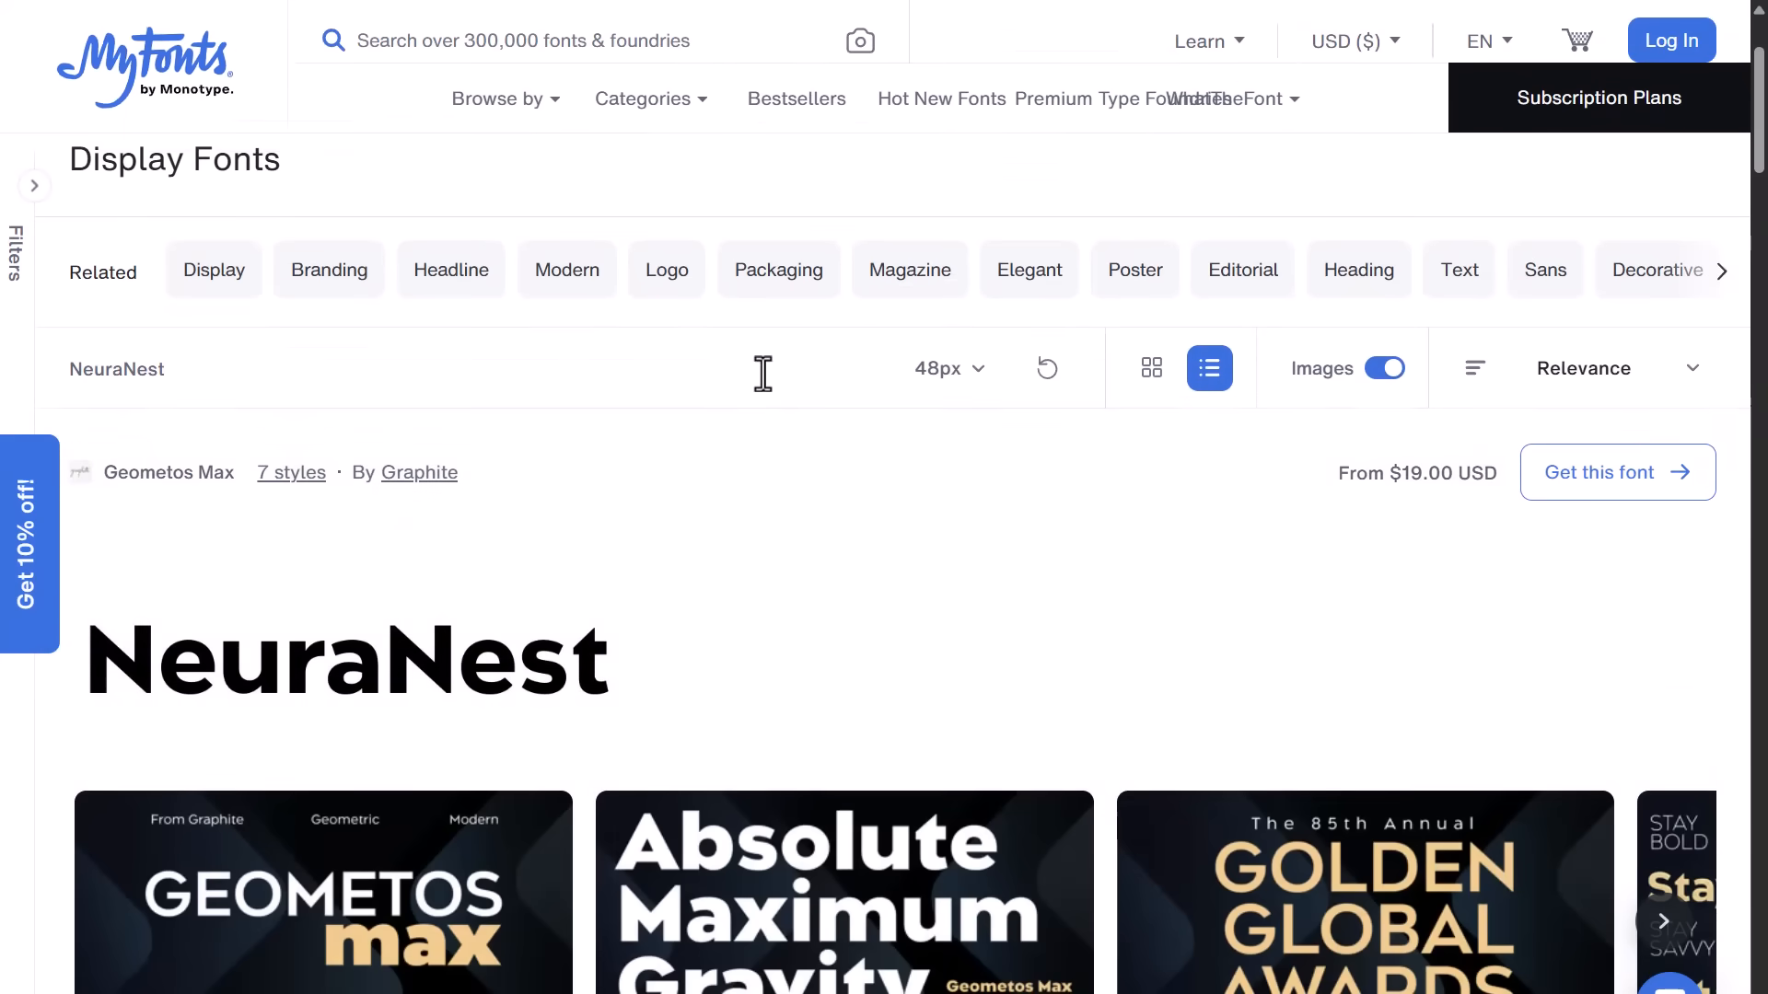
scroll(686, 506, down, 20)
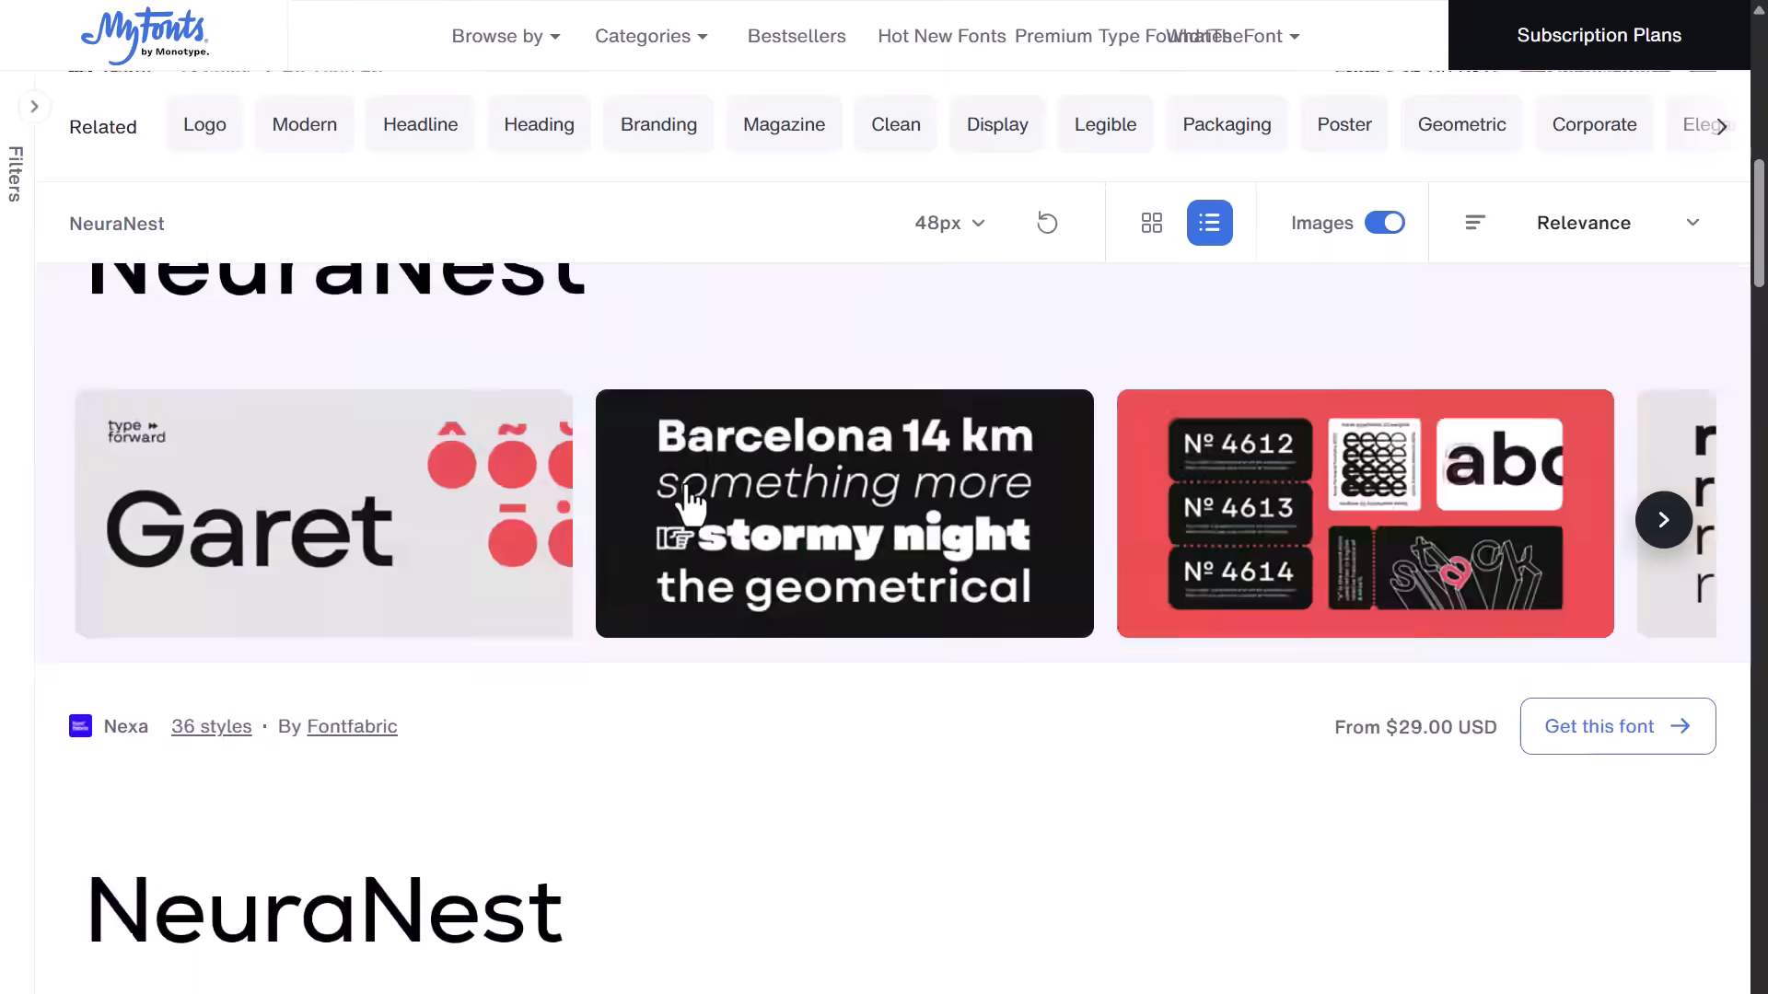
scroll(687, 505, down, 8)
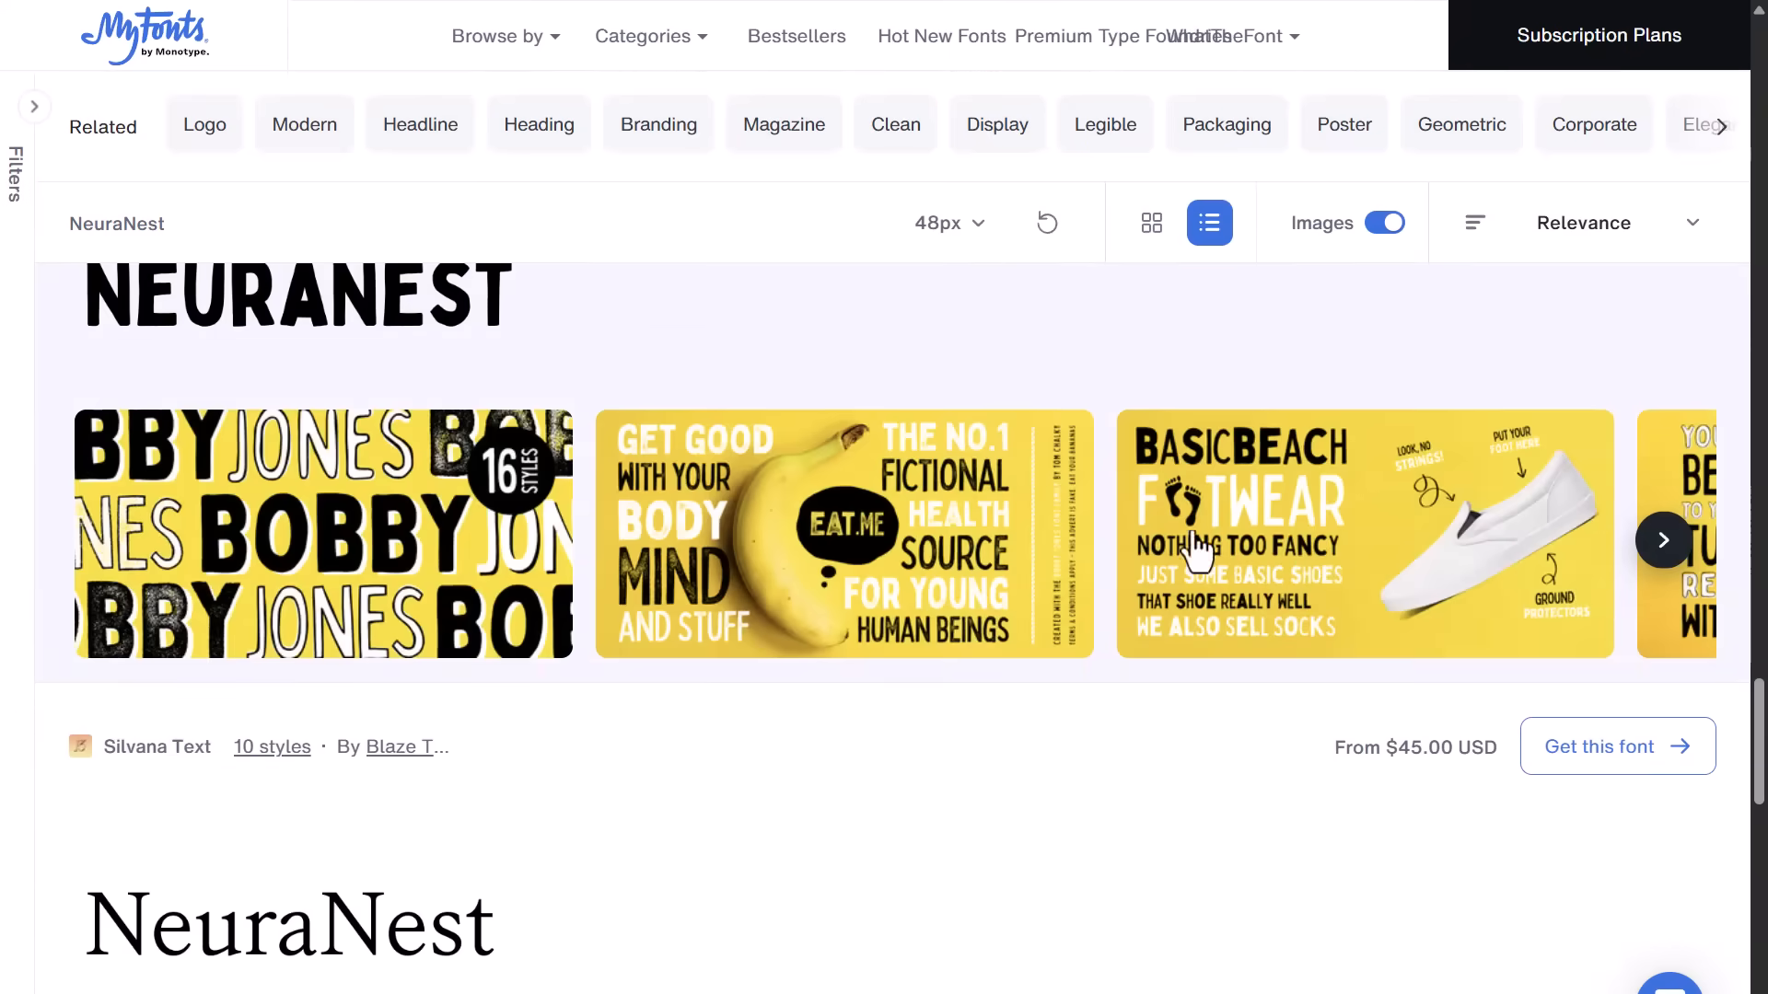
click(1663, 541)
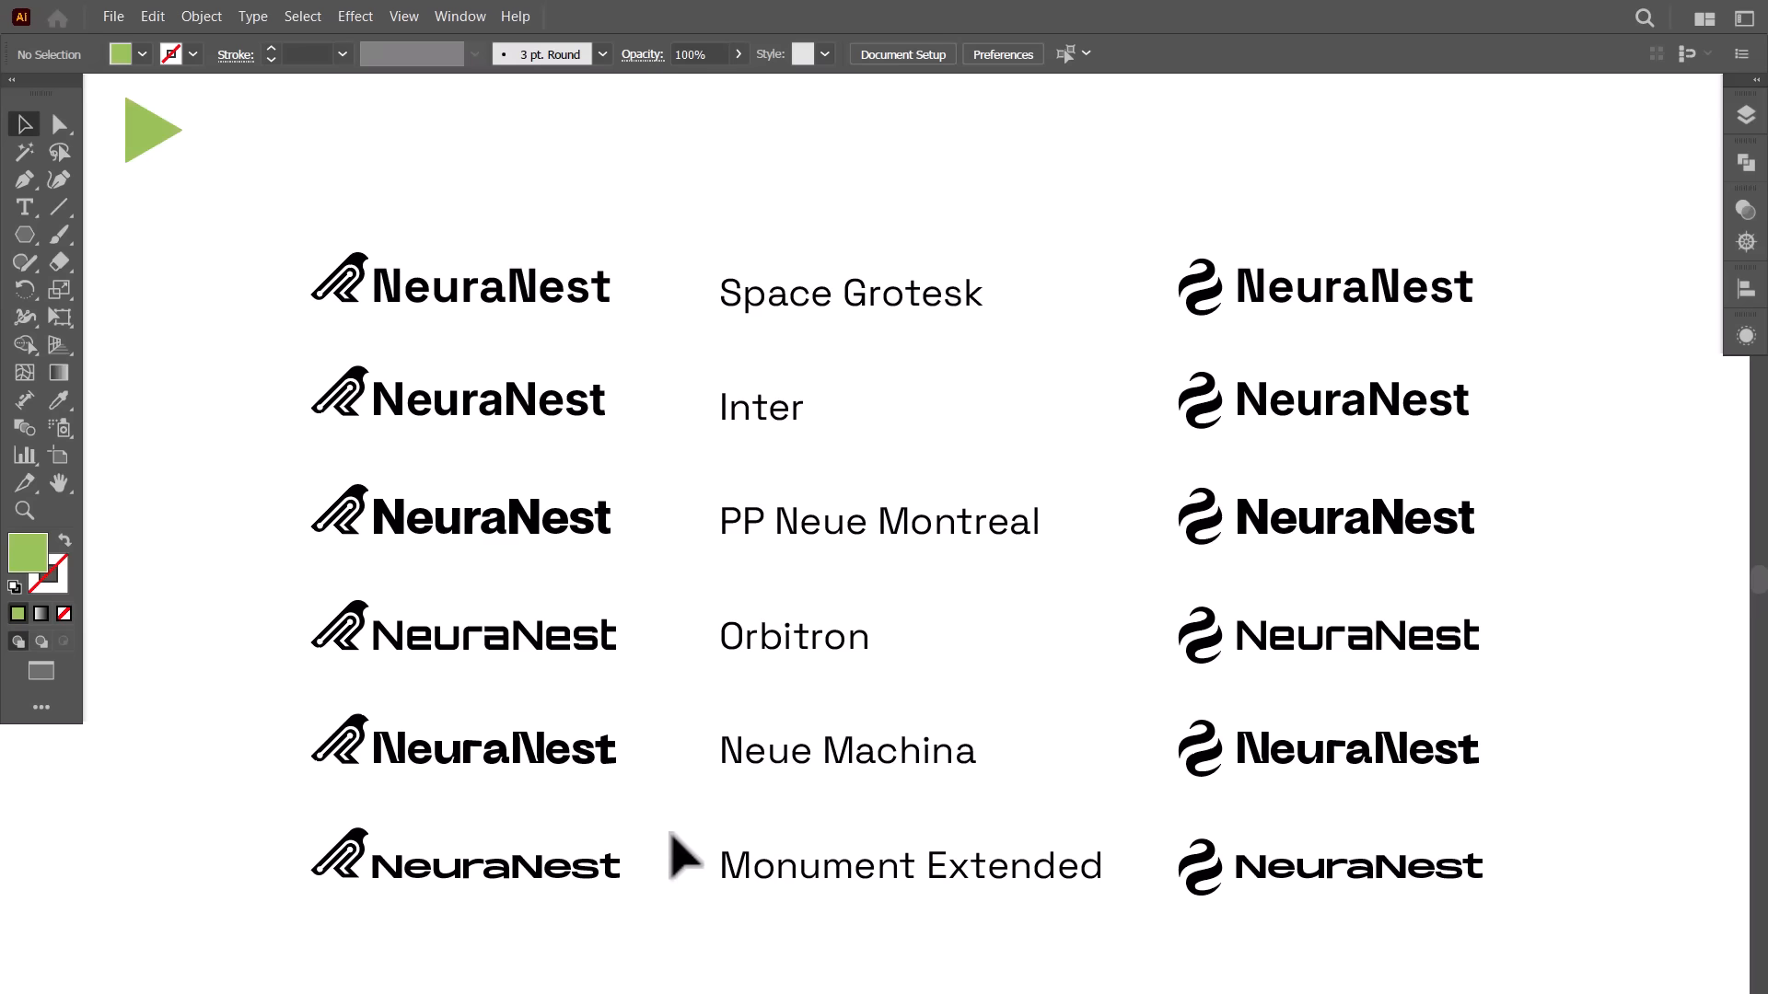
Step: In Illustrator, place the green triangle marker beside the Inter row and delete the logo rows set in the other five fonts
drag(138, 147, 204, 433)
click(725, 451)
drag(307, 229, 1452, 347)
key(Delete)
drag(259, 480, 1480, 947)
key(Delete)
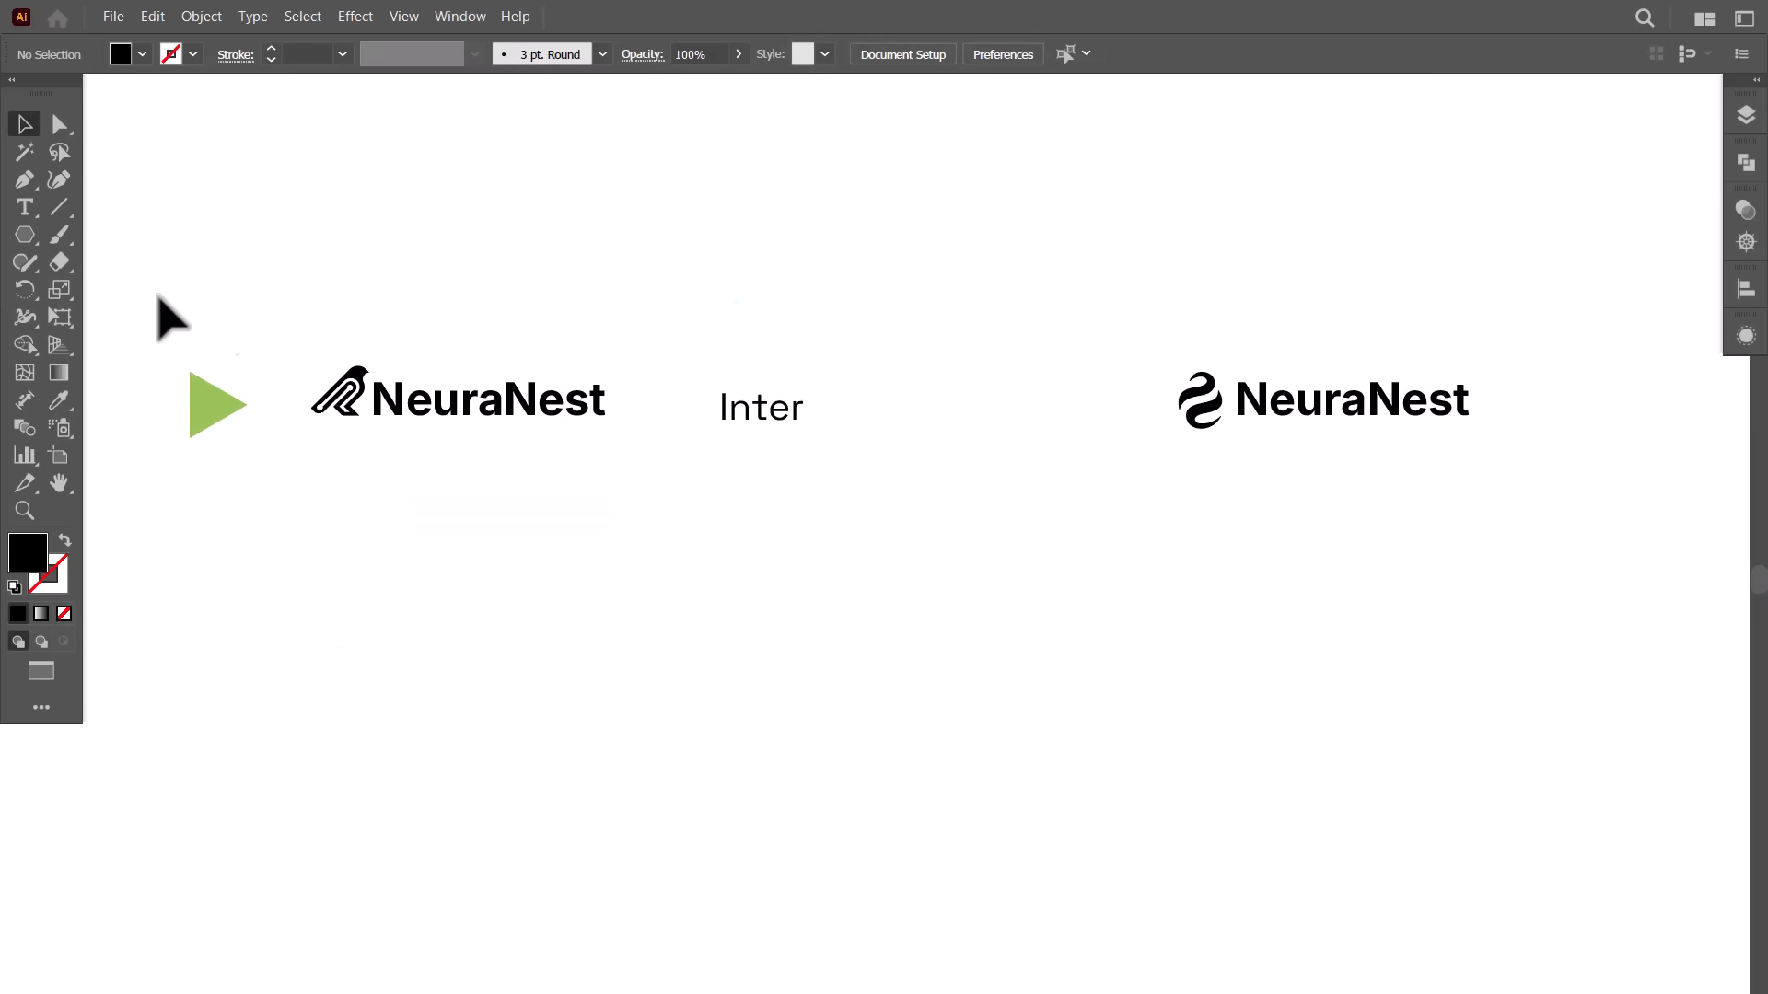
Step: Move the bird logo and its Inter label closer to the S-shaped logo and reposition the remaining artwork slightly lower
drag(157, 316, 768, 497)
drag(533, 423, 809, 414)
drag(261, 235, 1487, 502)
drag(1345, 456, 1287, 532)
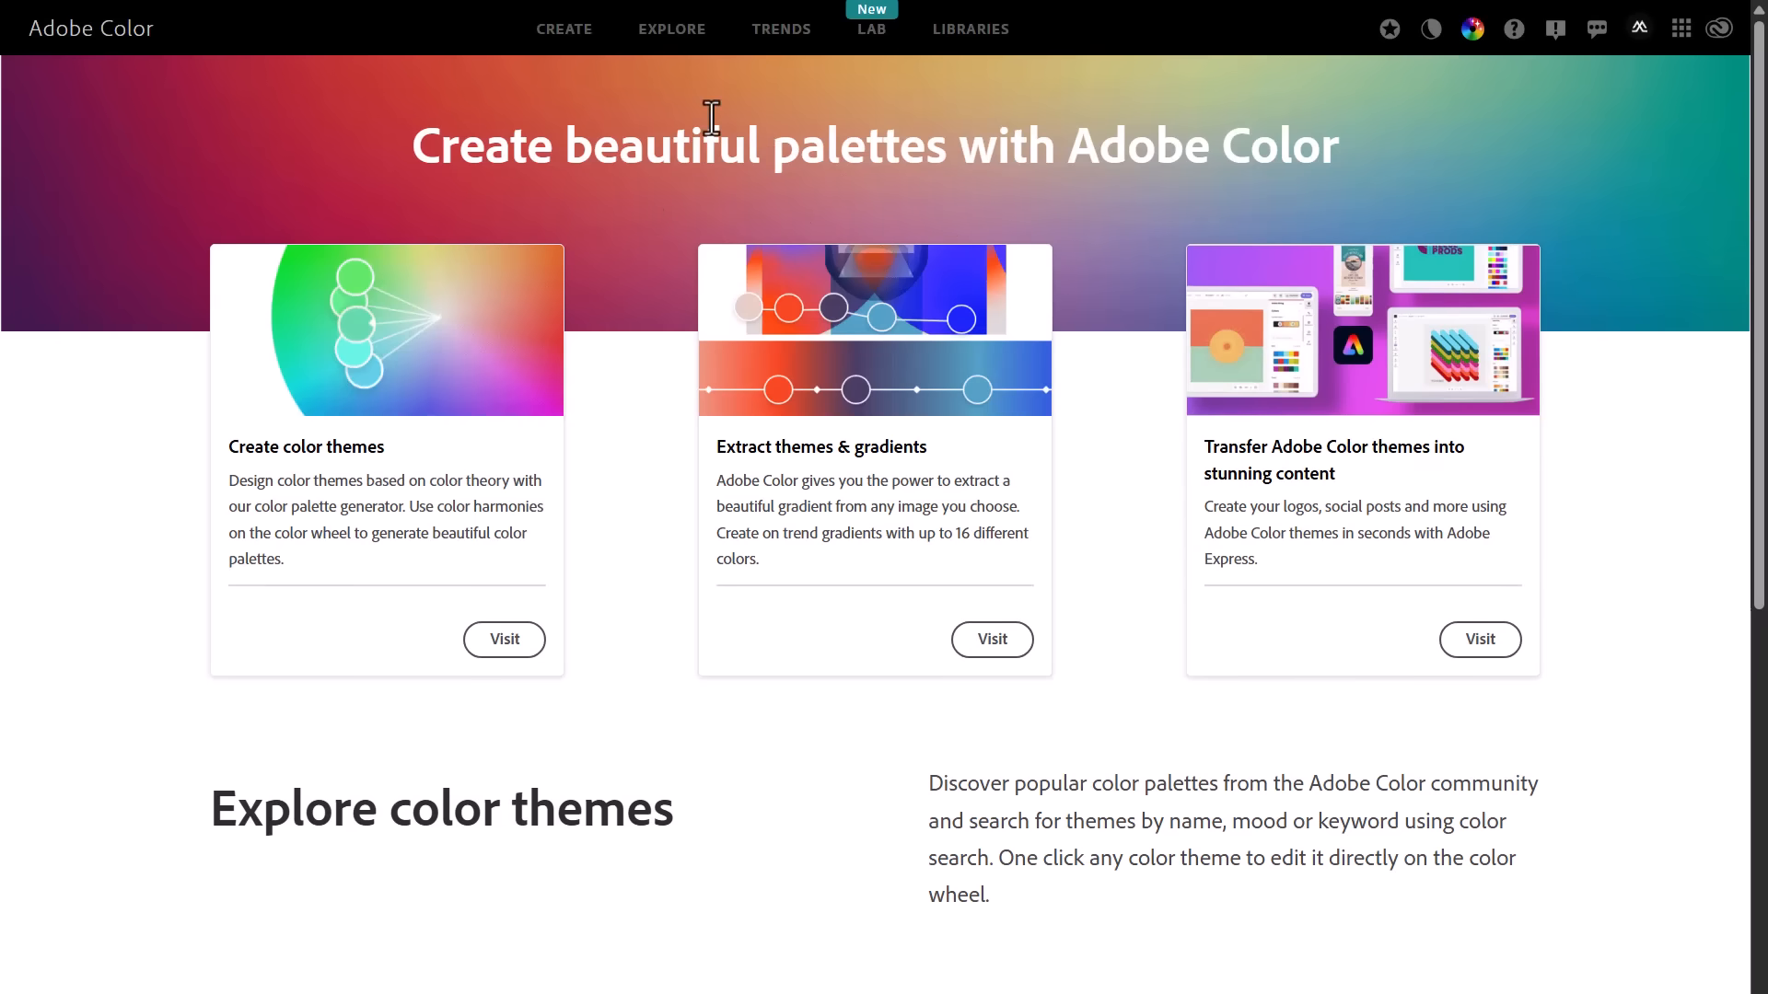
Step: Switch to Adobe Color and look through the color themes in its Explore section
click(671, 38)
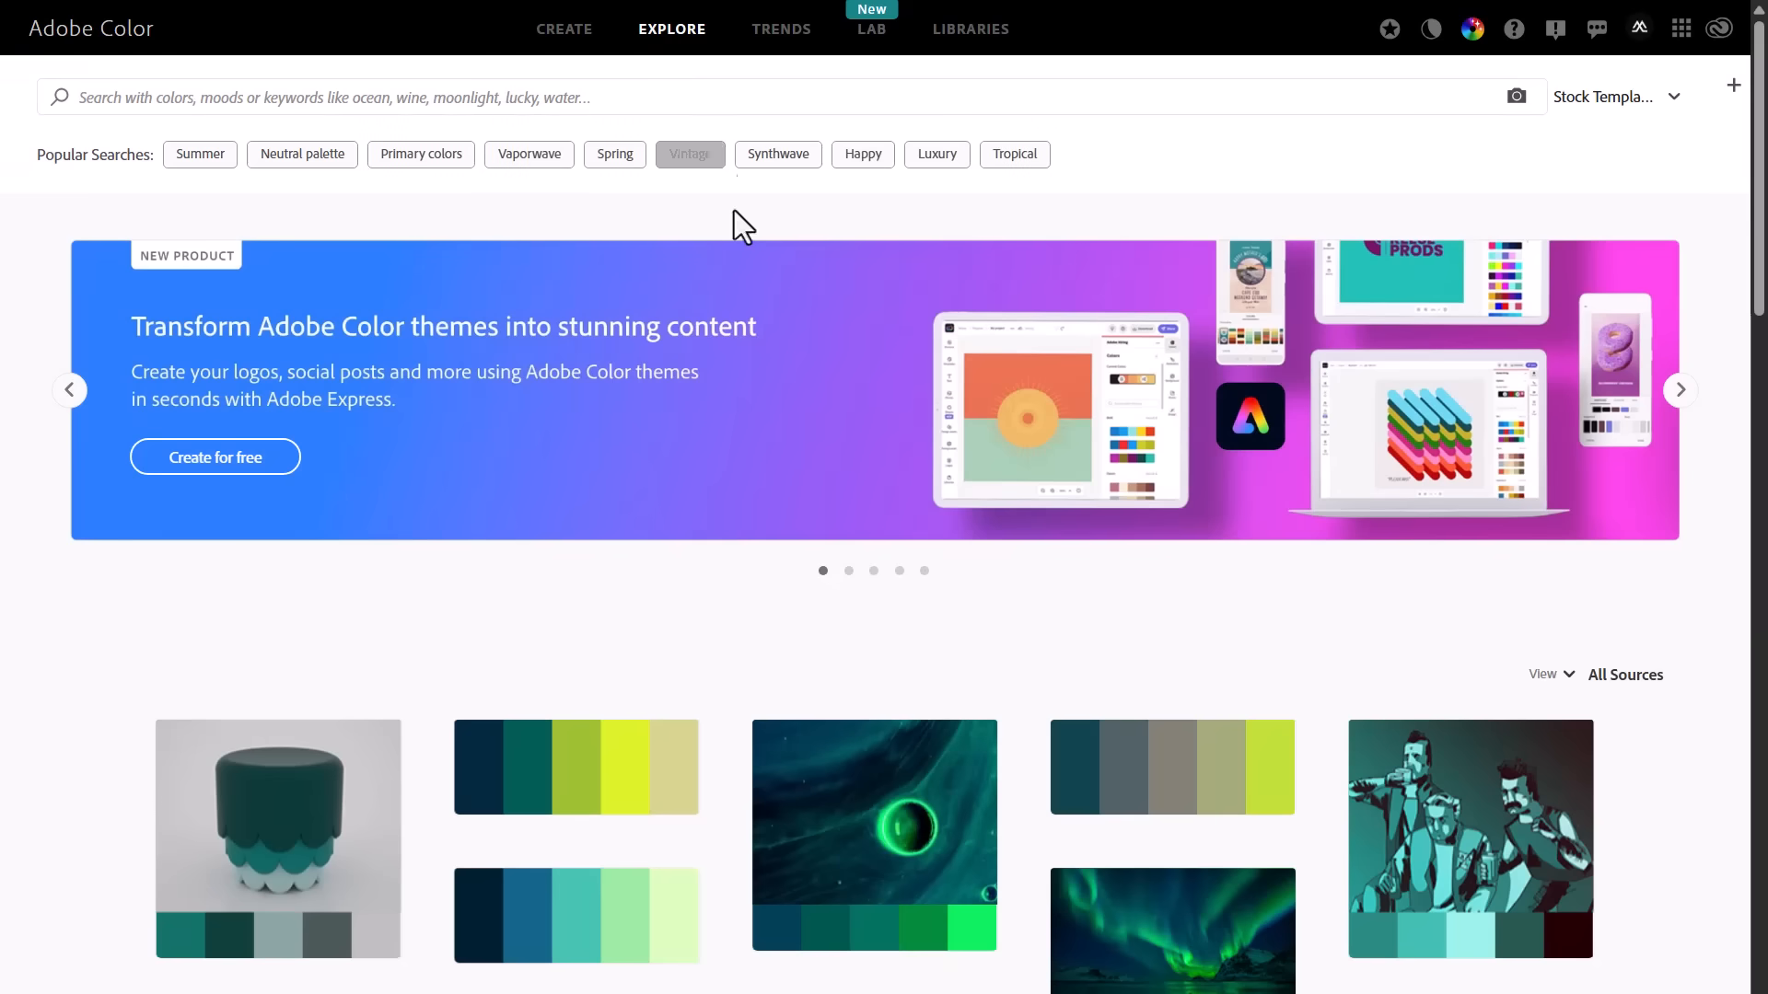
scroll(1662, 440, down, 9)
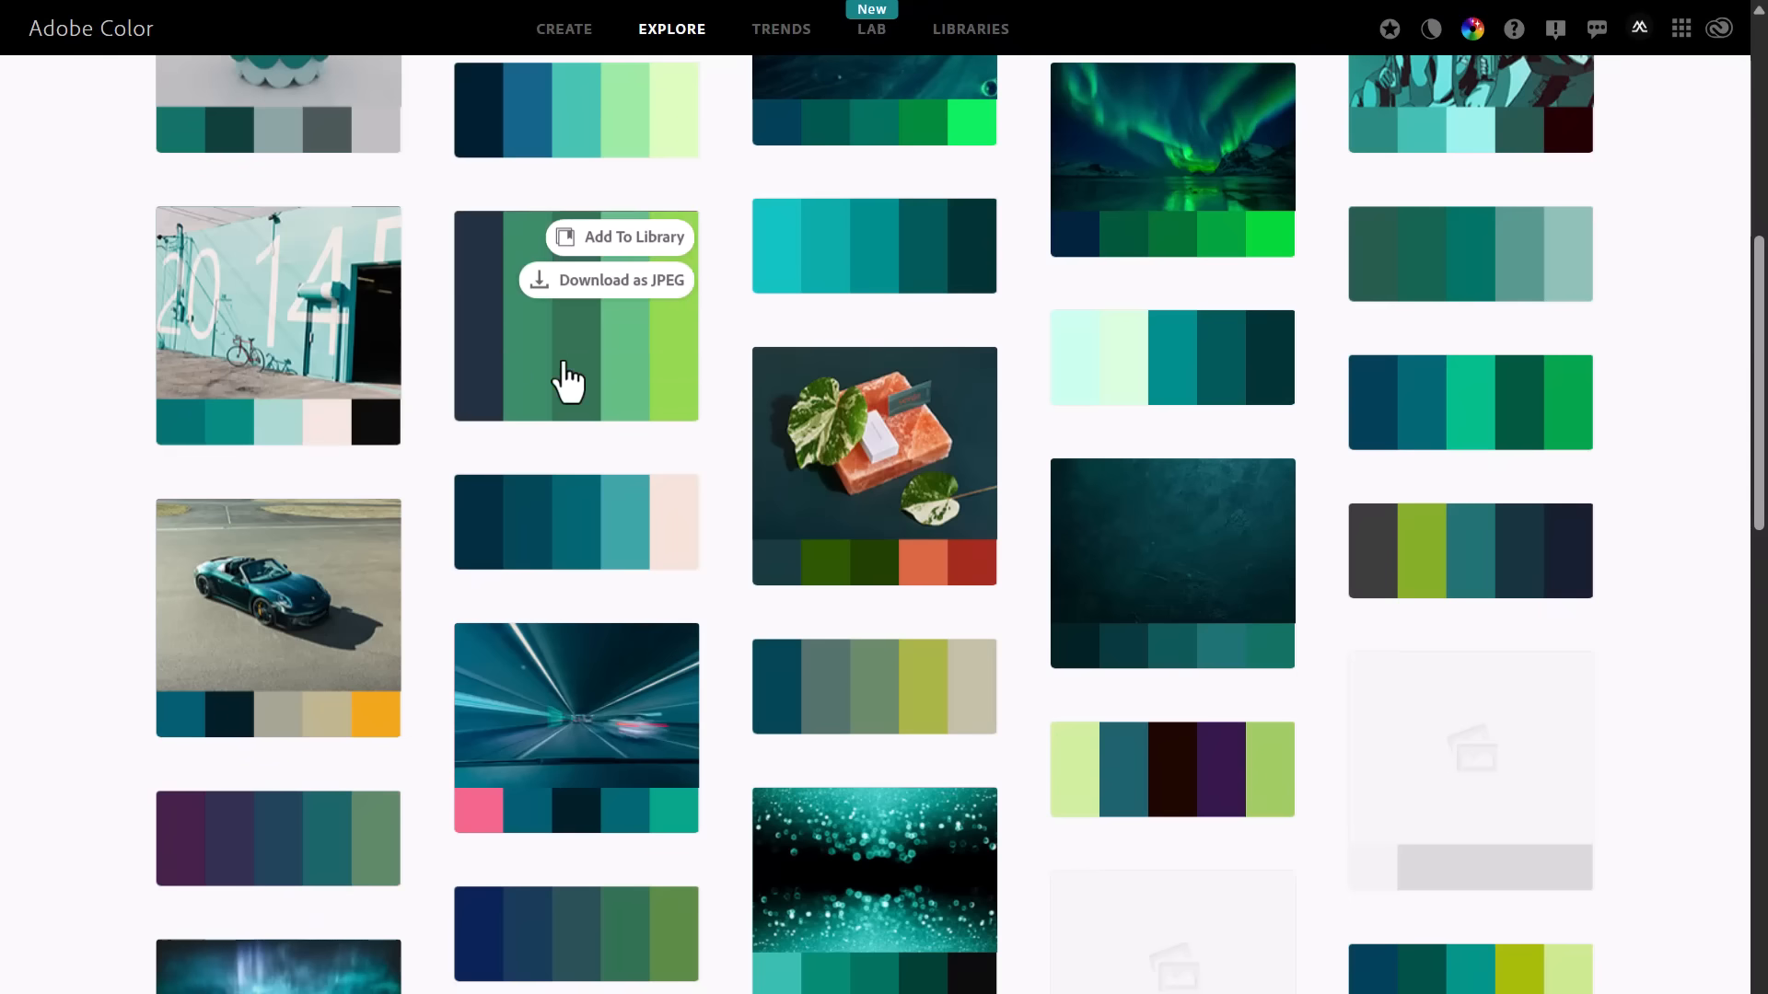
scroll(571, 387, up, 9)
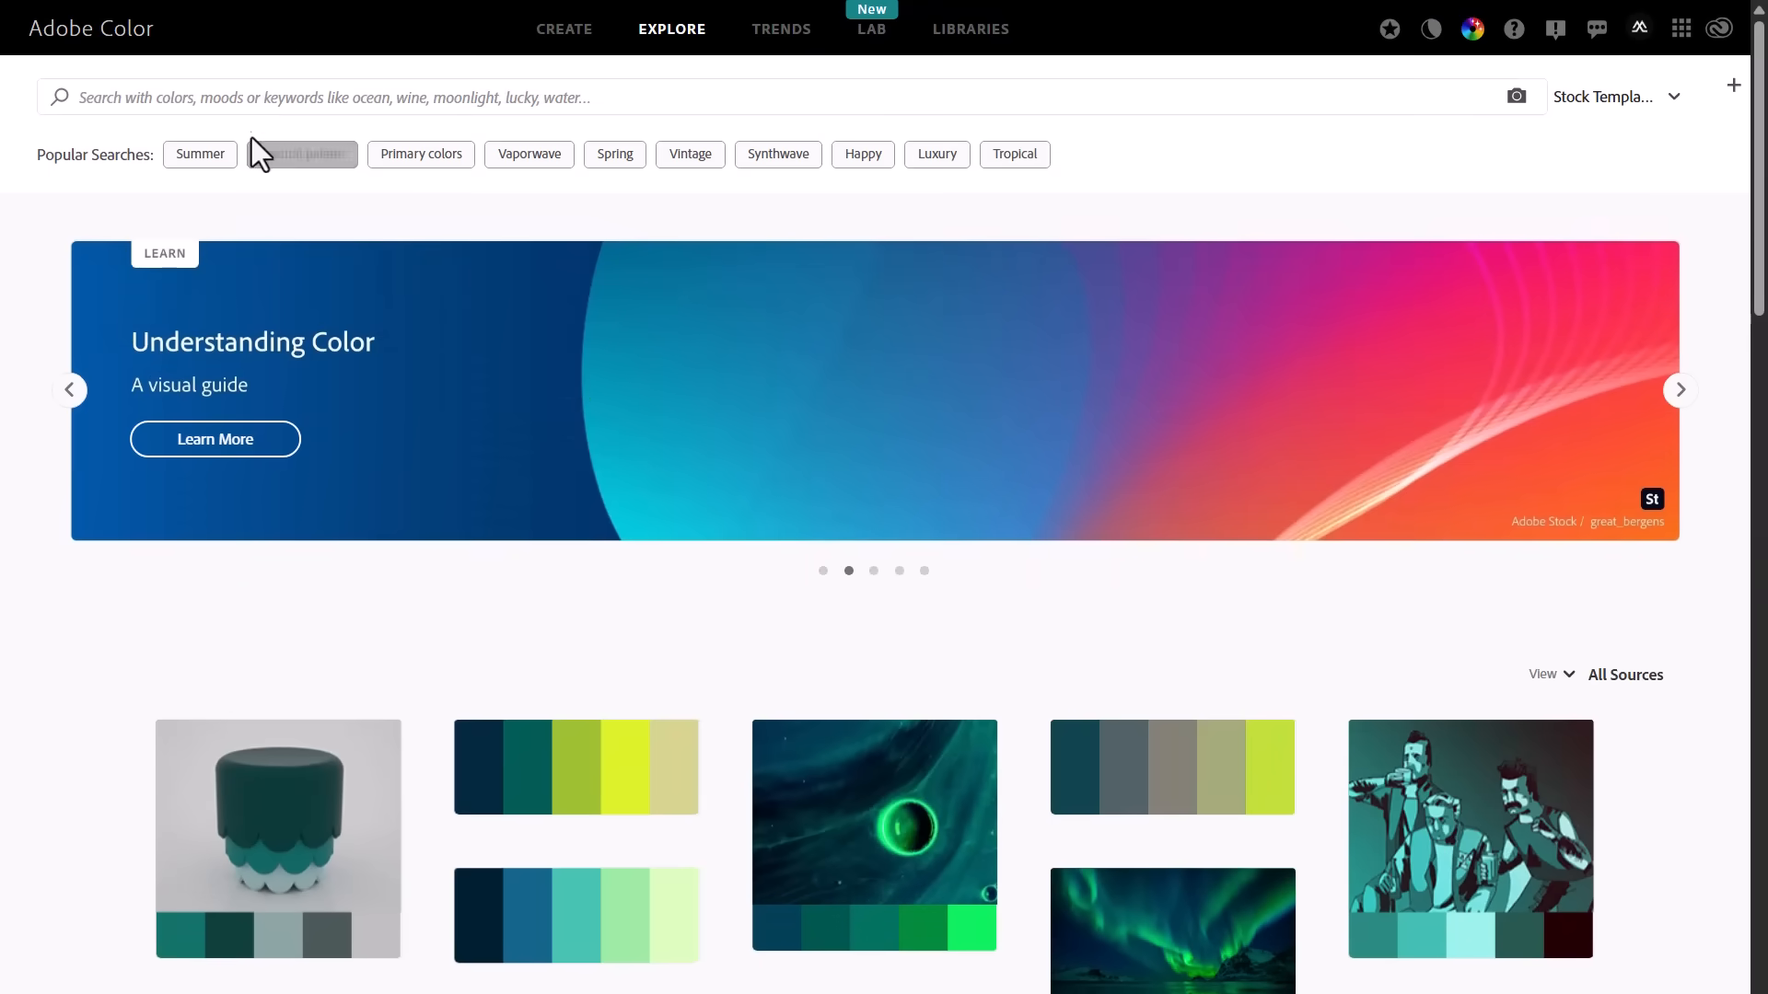
Step: Search the Adobe Color themes for "tech Startup" and look through the matching palettes
click(238, 103)
text(tech Startup)
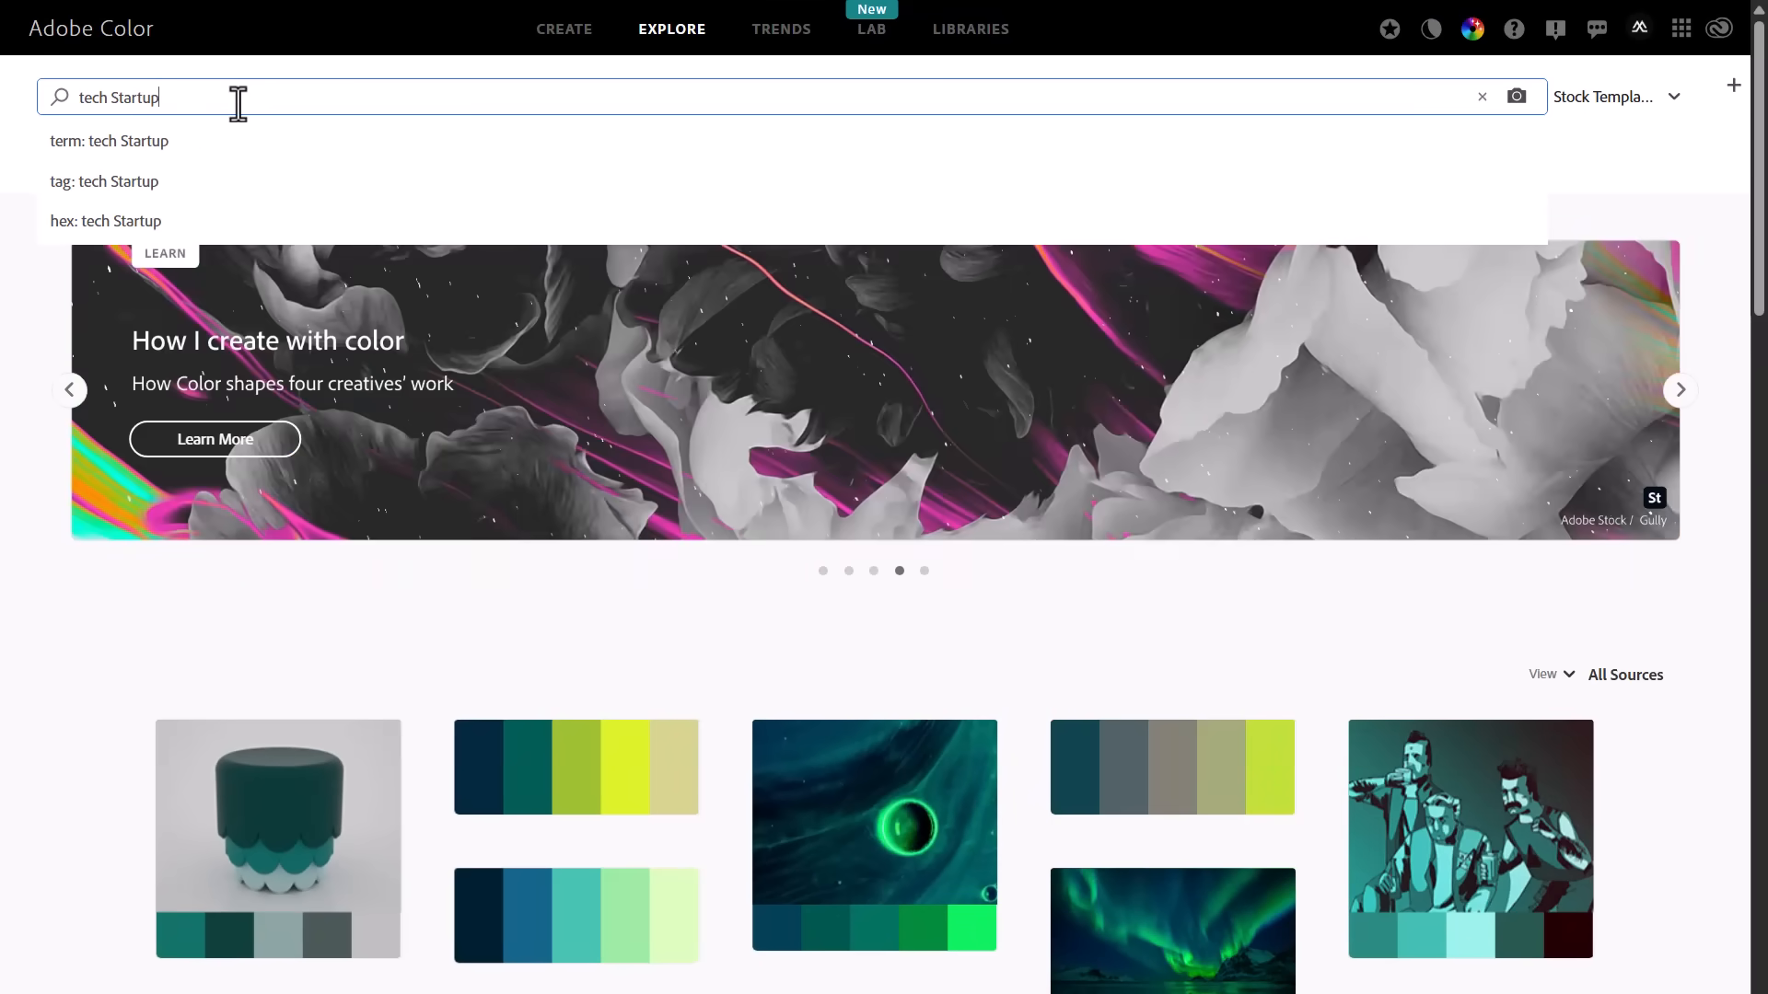
key(Return)
scroll(1670, 406, down, 9)
scroll(1670, 407, down, 3)
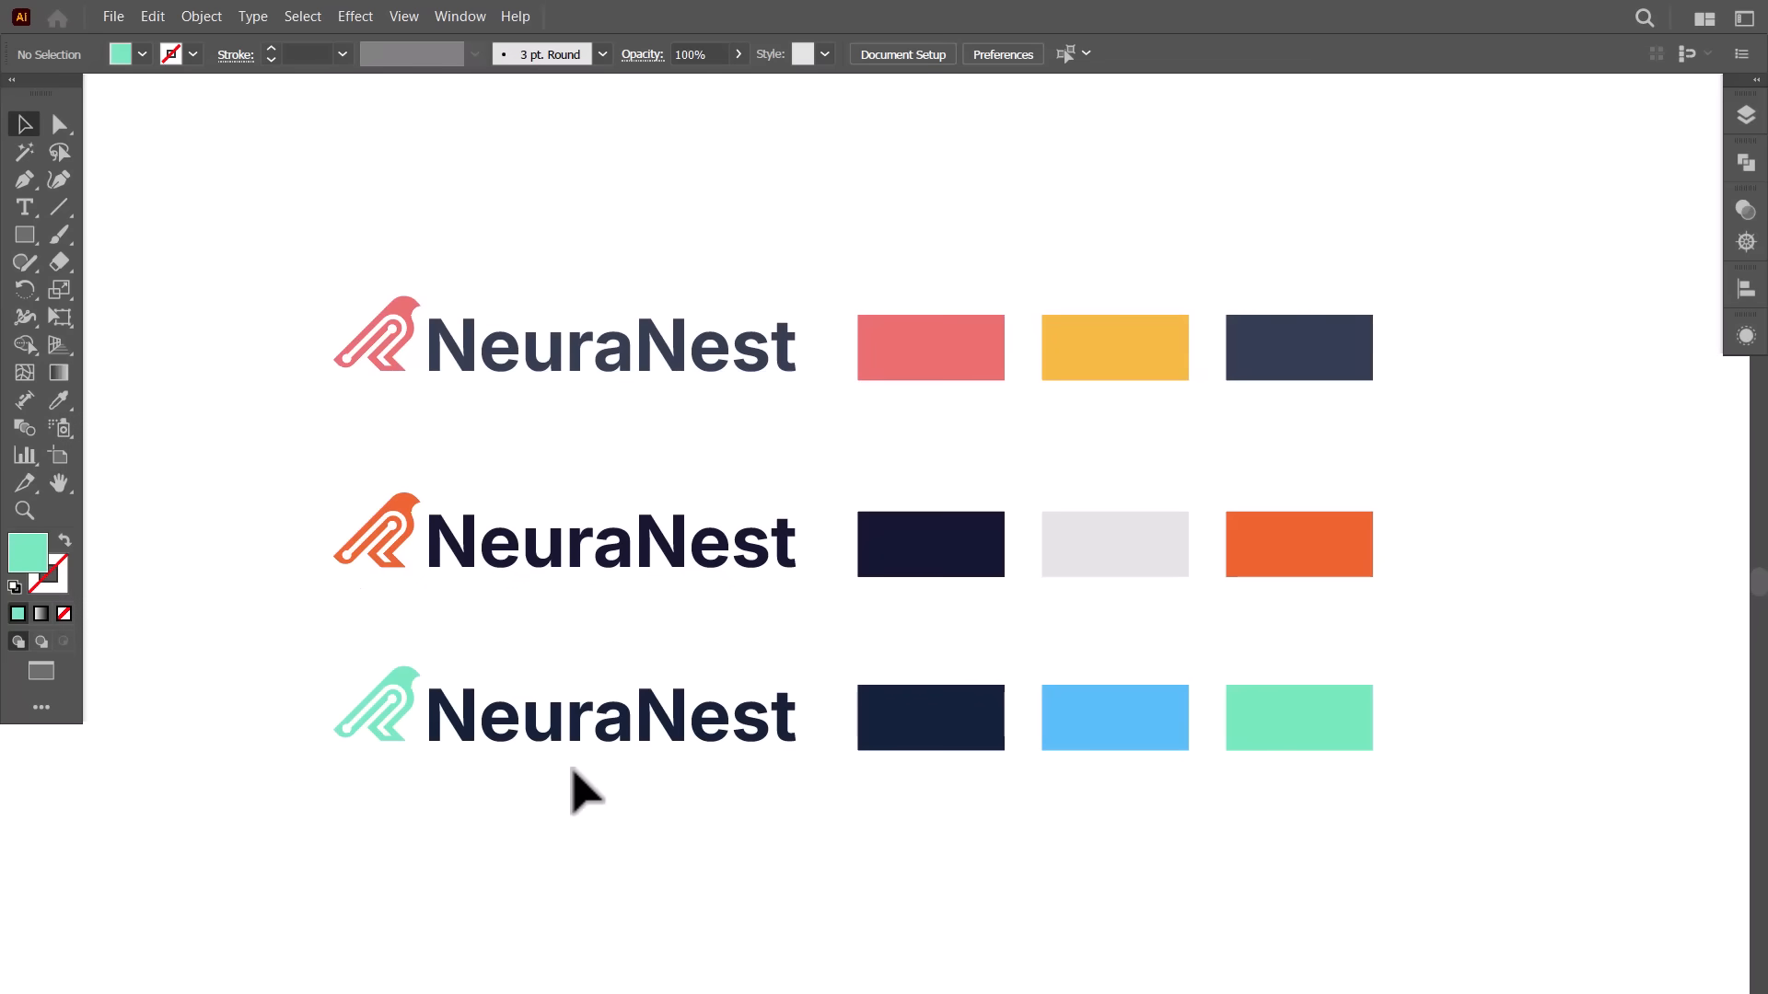
Step: In Illustrator, delete the pink and orange logo variants with their swatches and move the mint and navy variant up the artboard
drag(268, 255, 1430, 614)
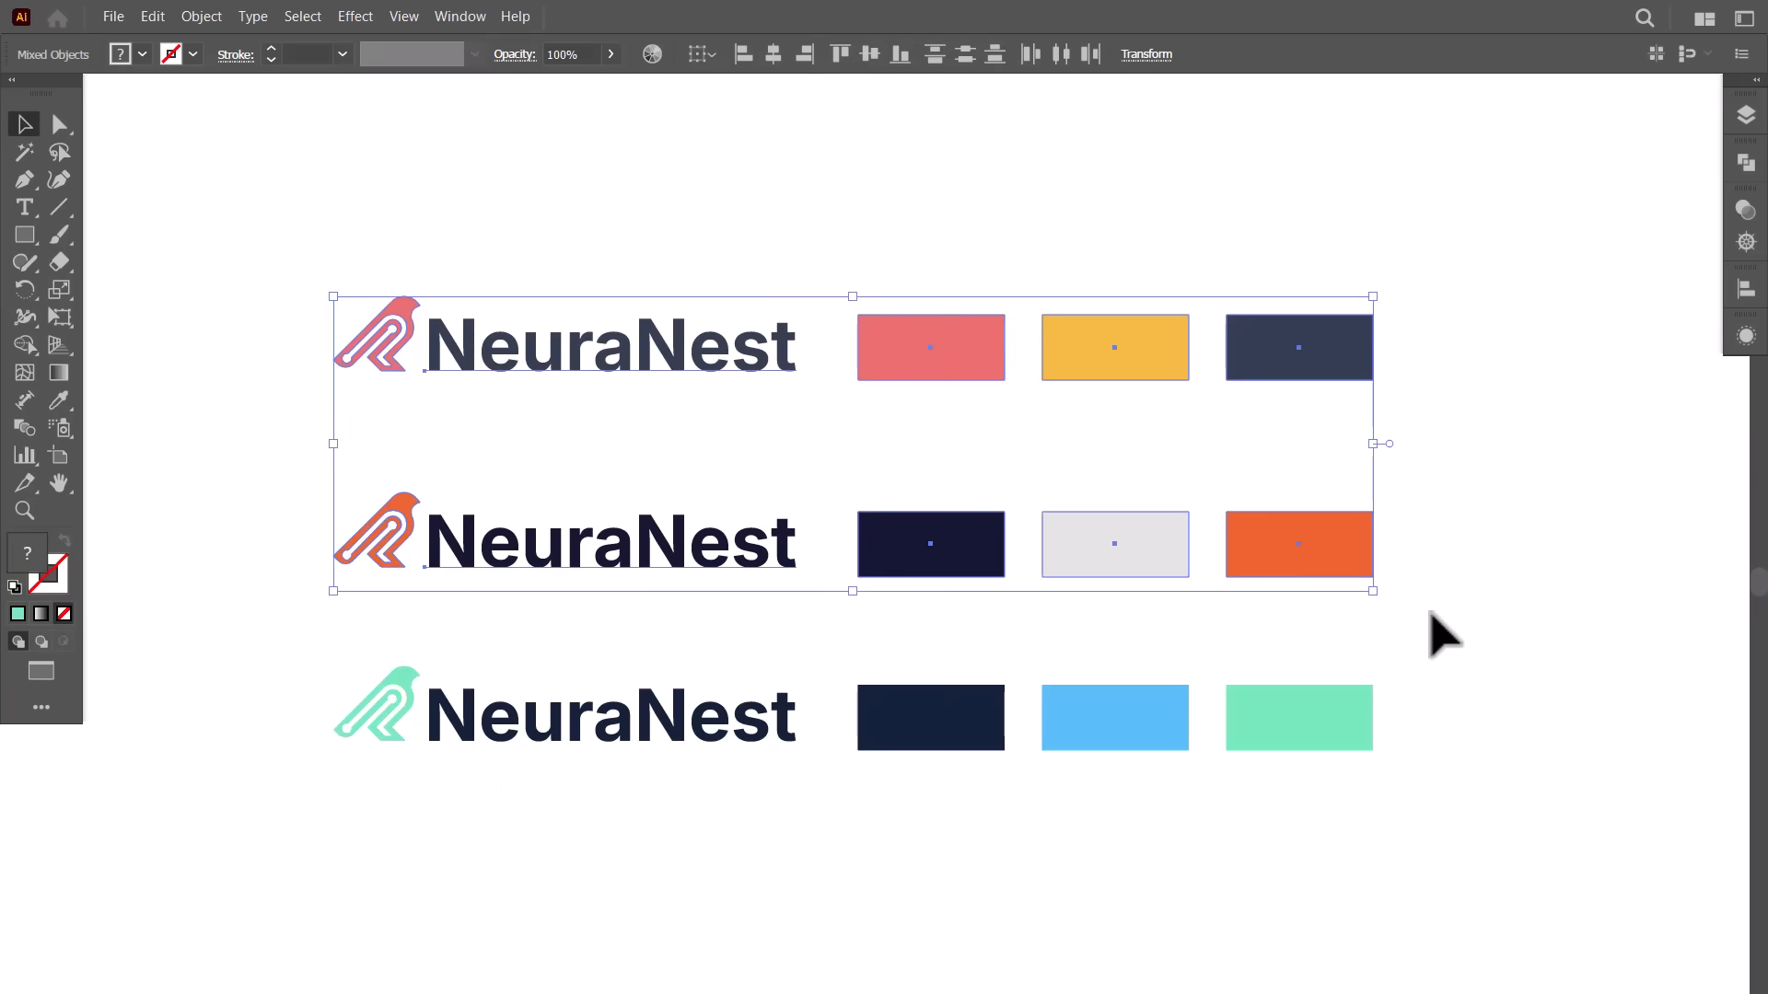
key(Delete)
drag(552, 783, 362, 820)
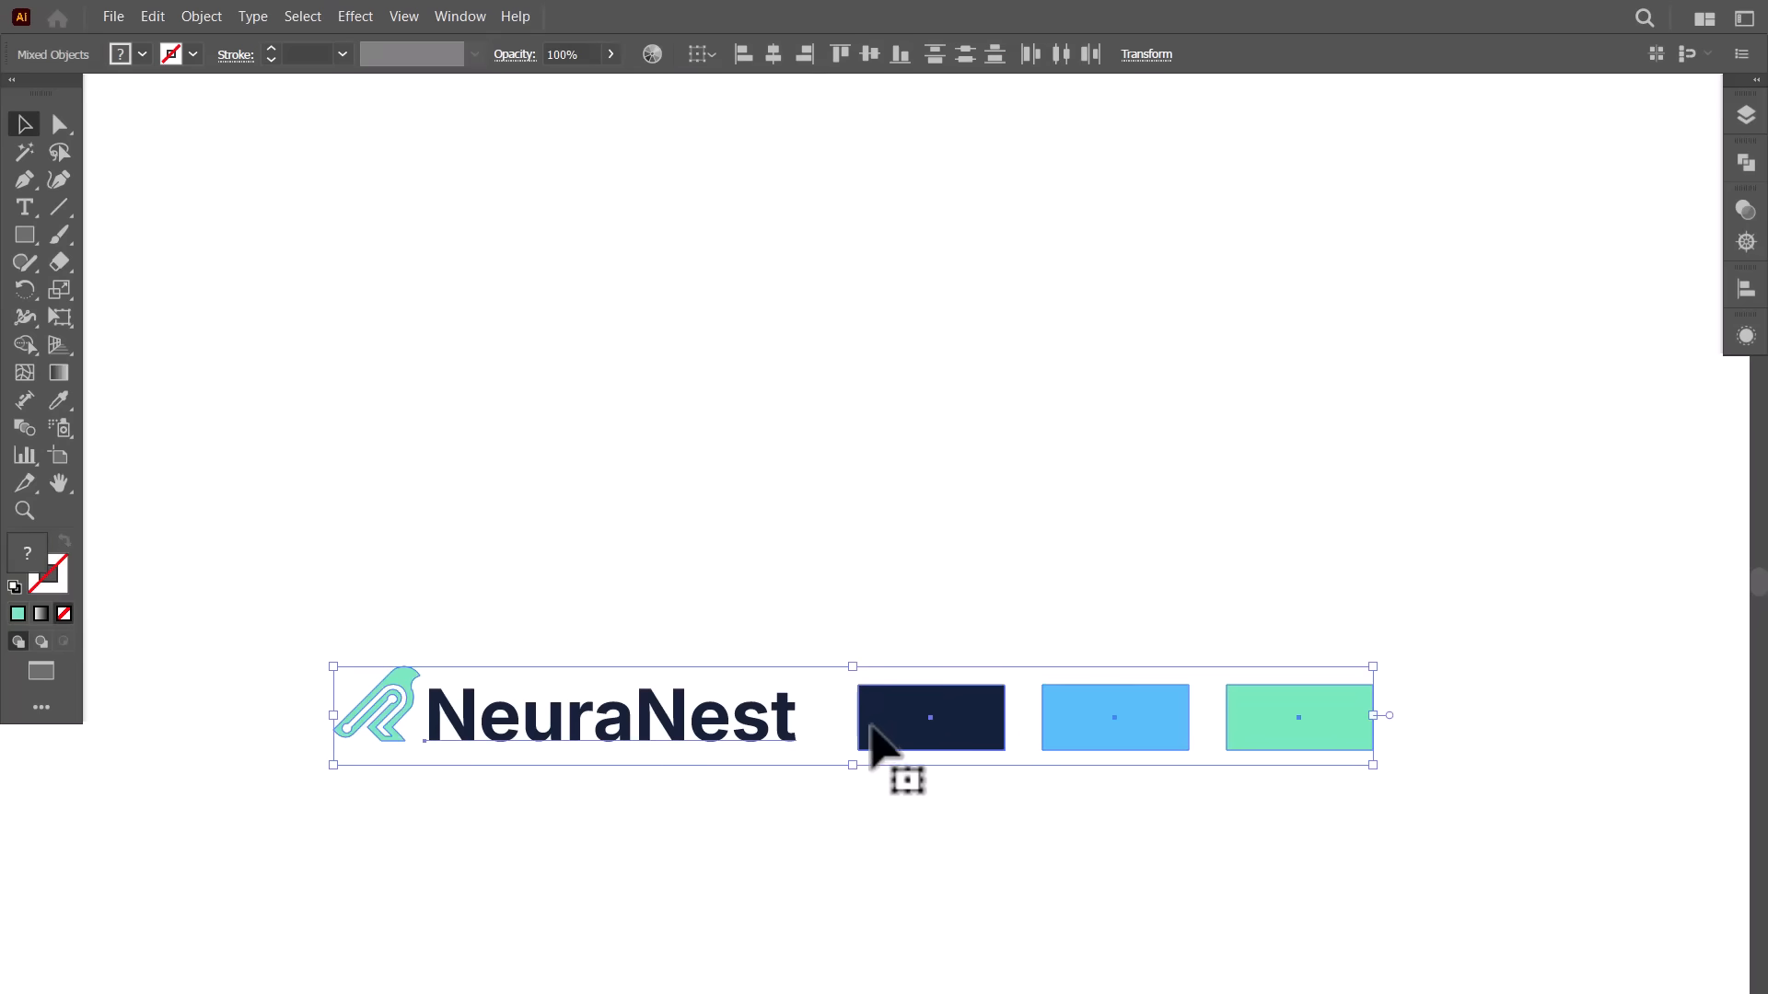
drag(925, 725, 923, 565)
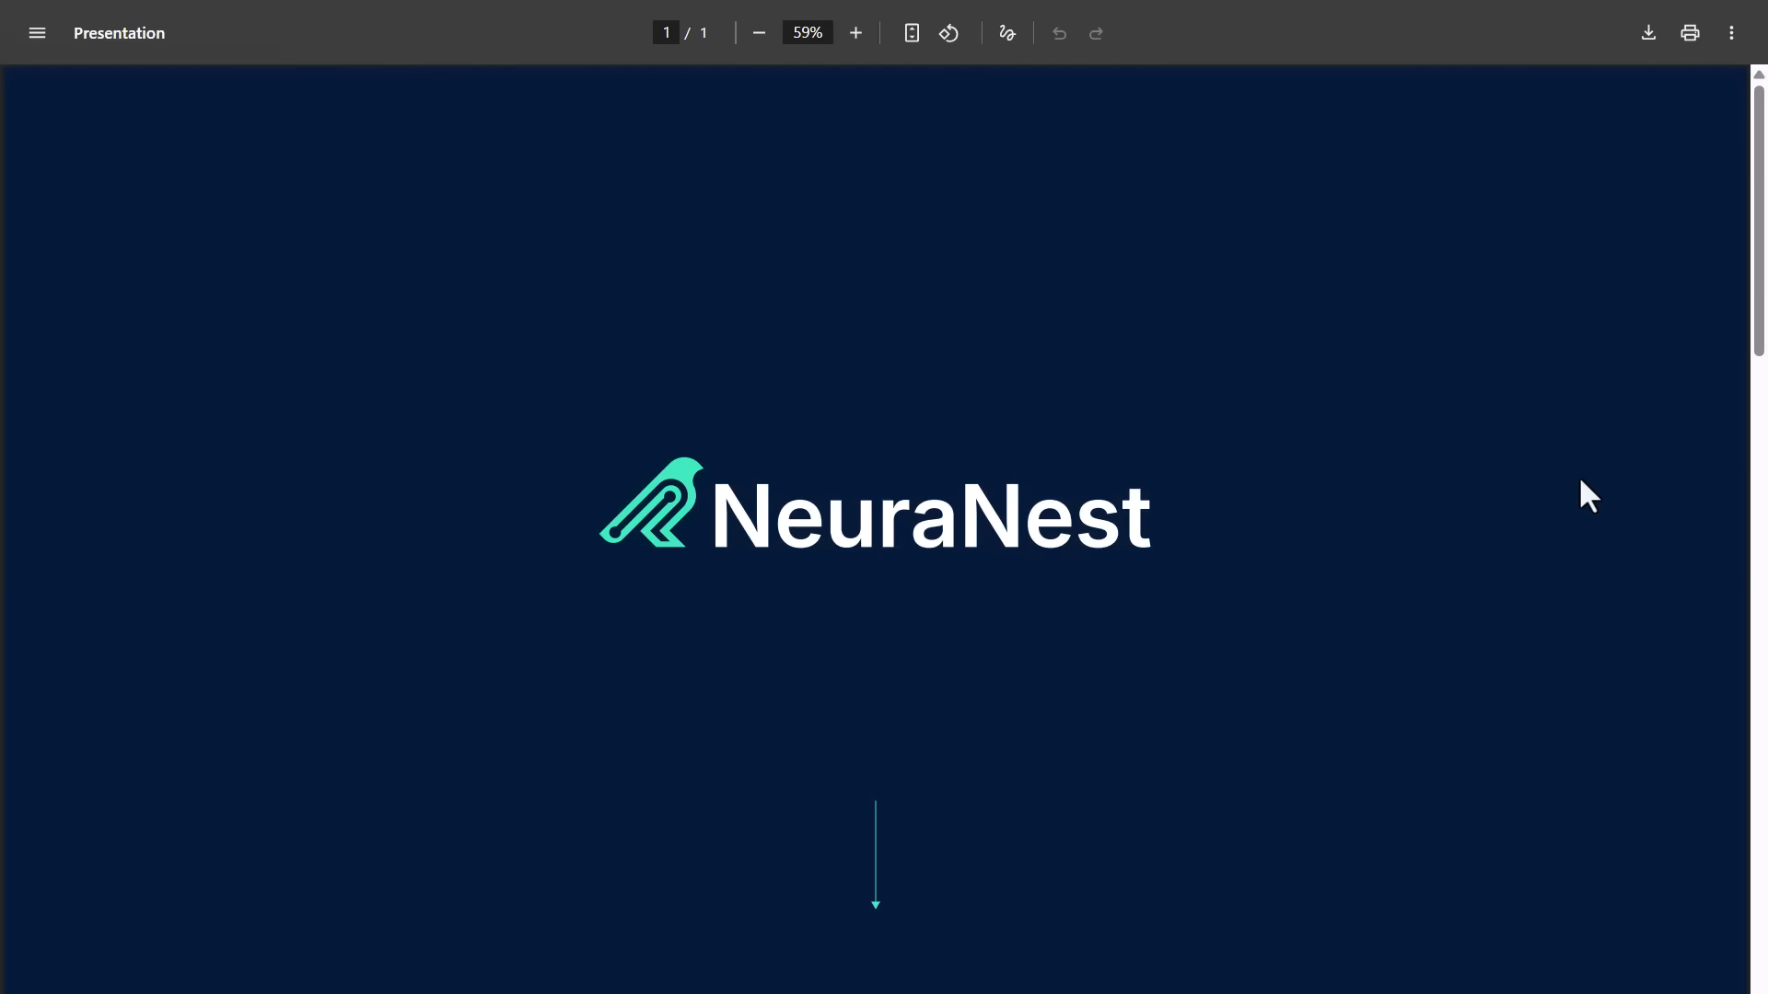
Step: Review the Presentation PDF from the cover through the logo rationale, color versions, business card mockup, palette and app icons, and return to the cover
scroll(1579, 479, down, 8)
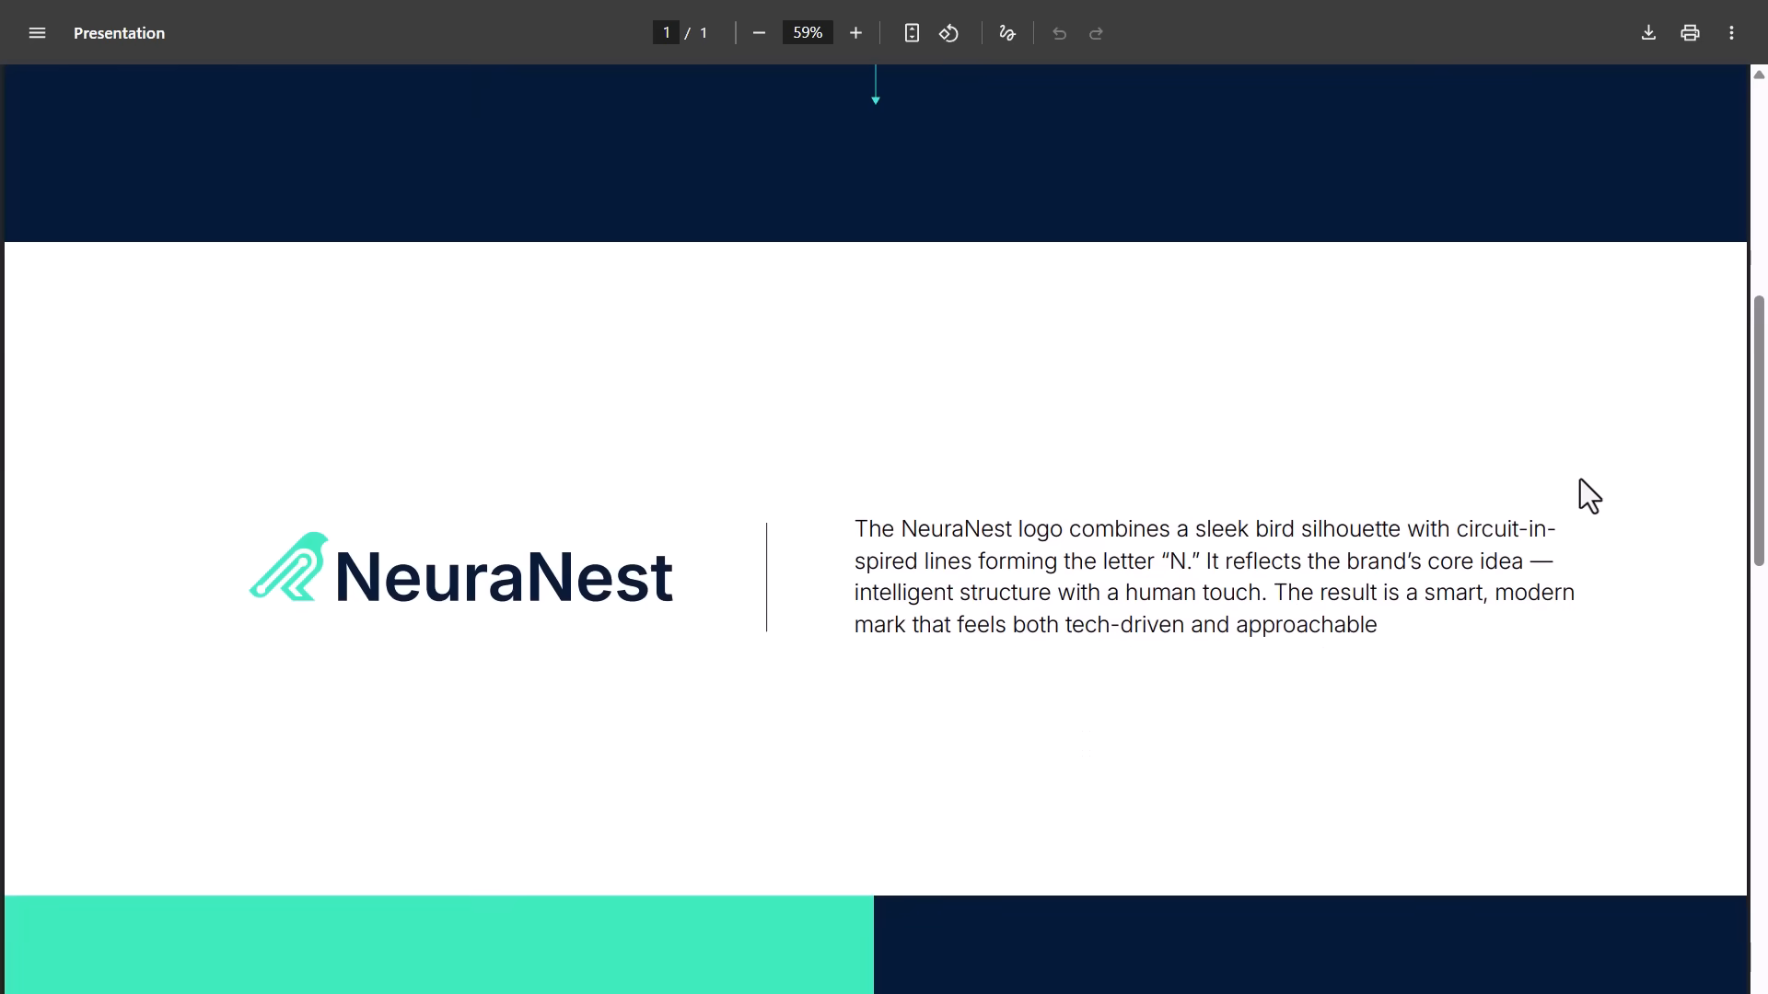
scroll(1579, 481, down, 7)
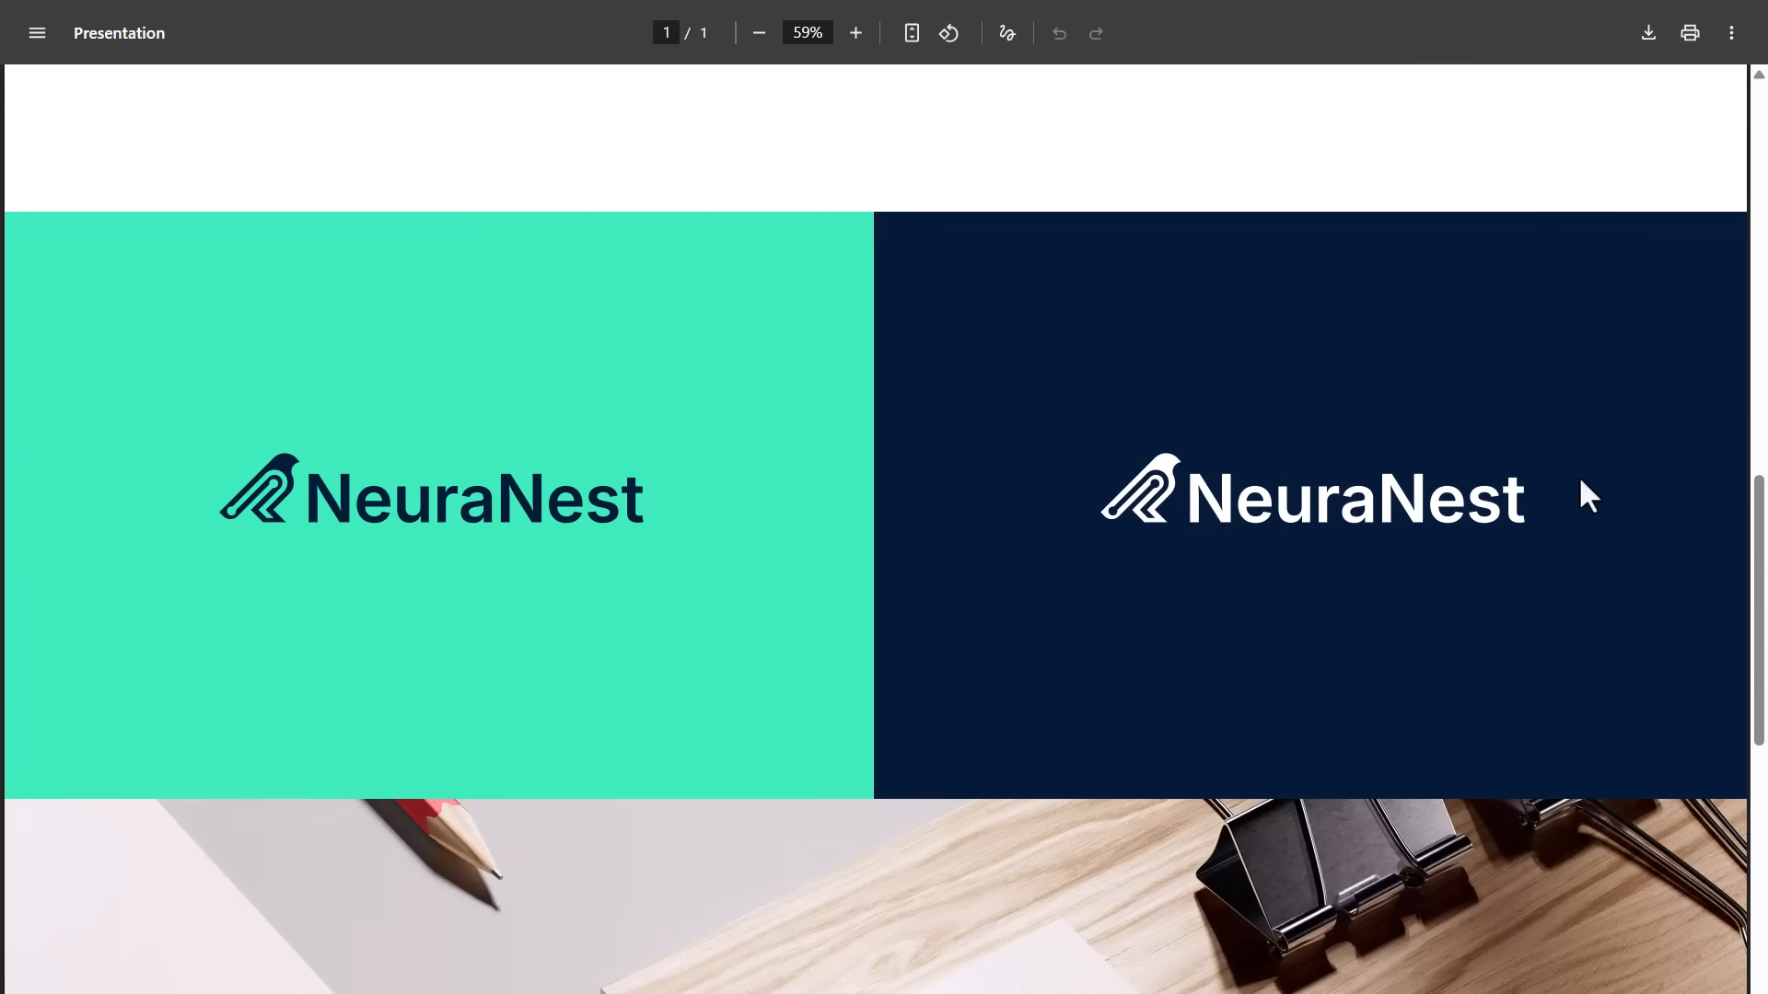
scroll(1580, 480, down, 7)
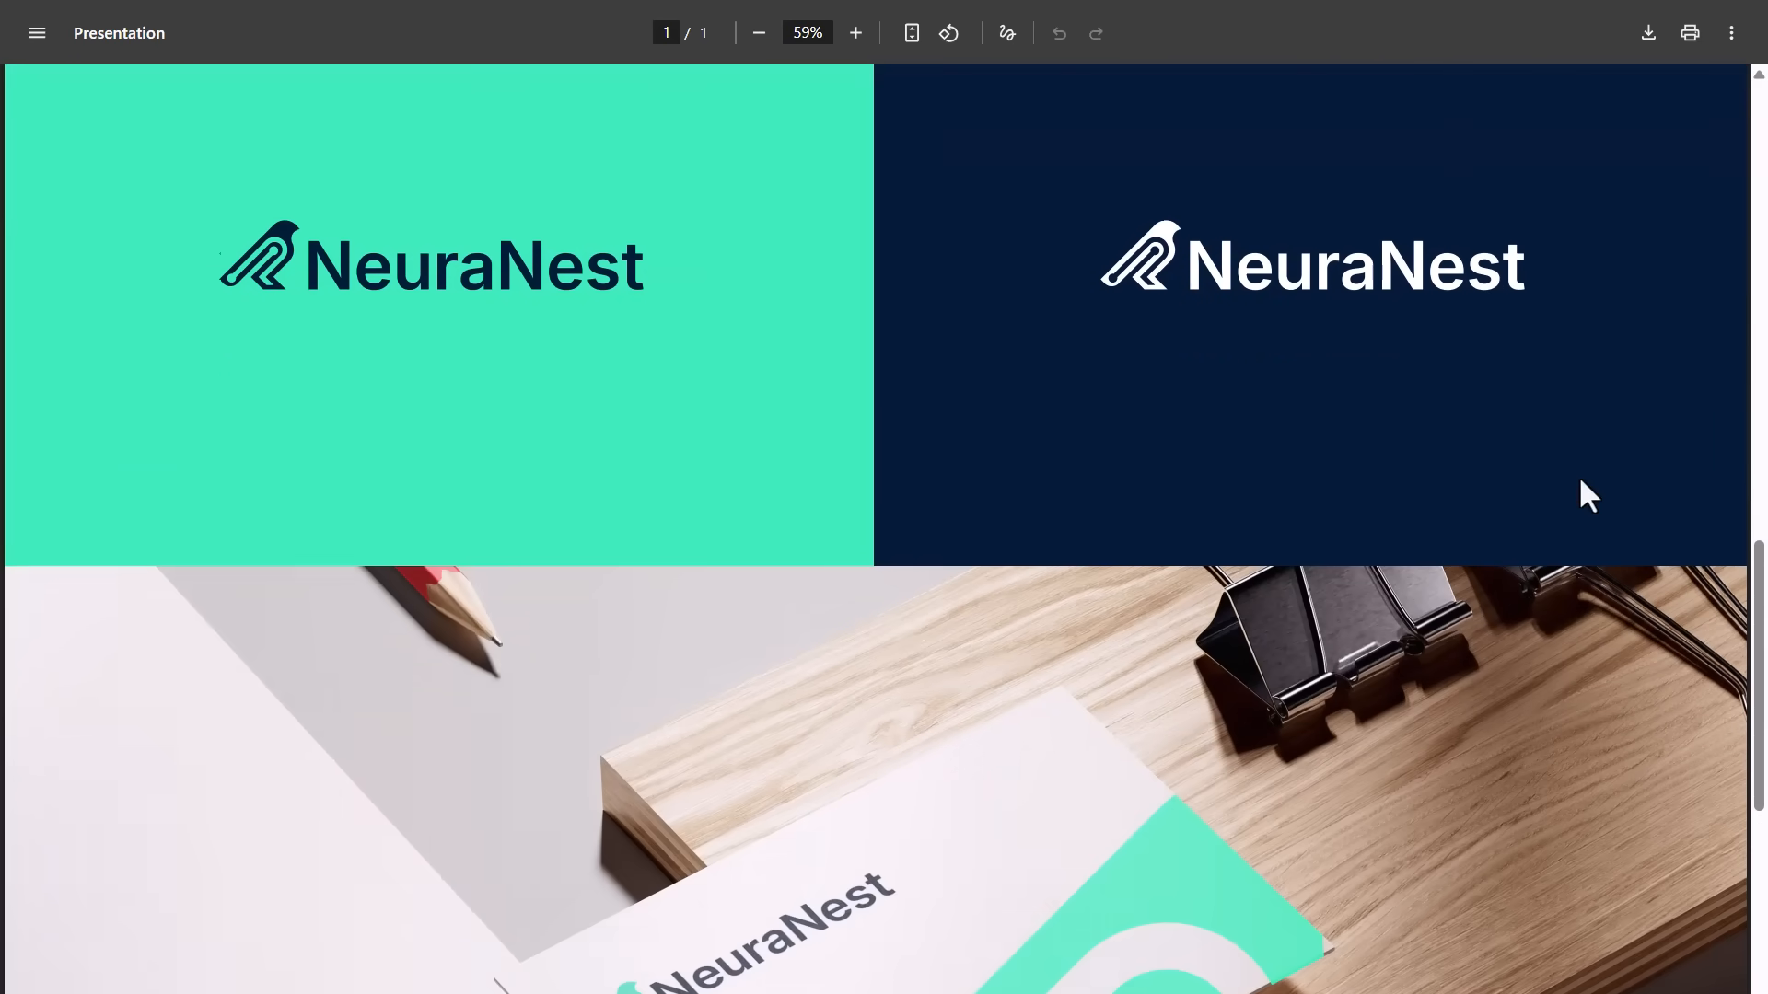
scroll(1579, 479, down, 5)
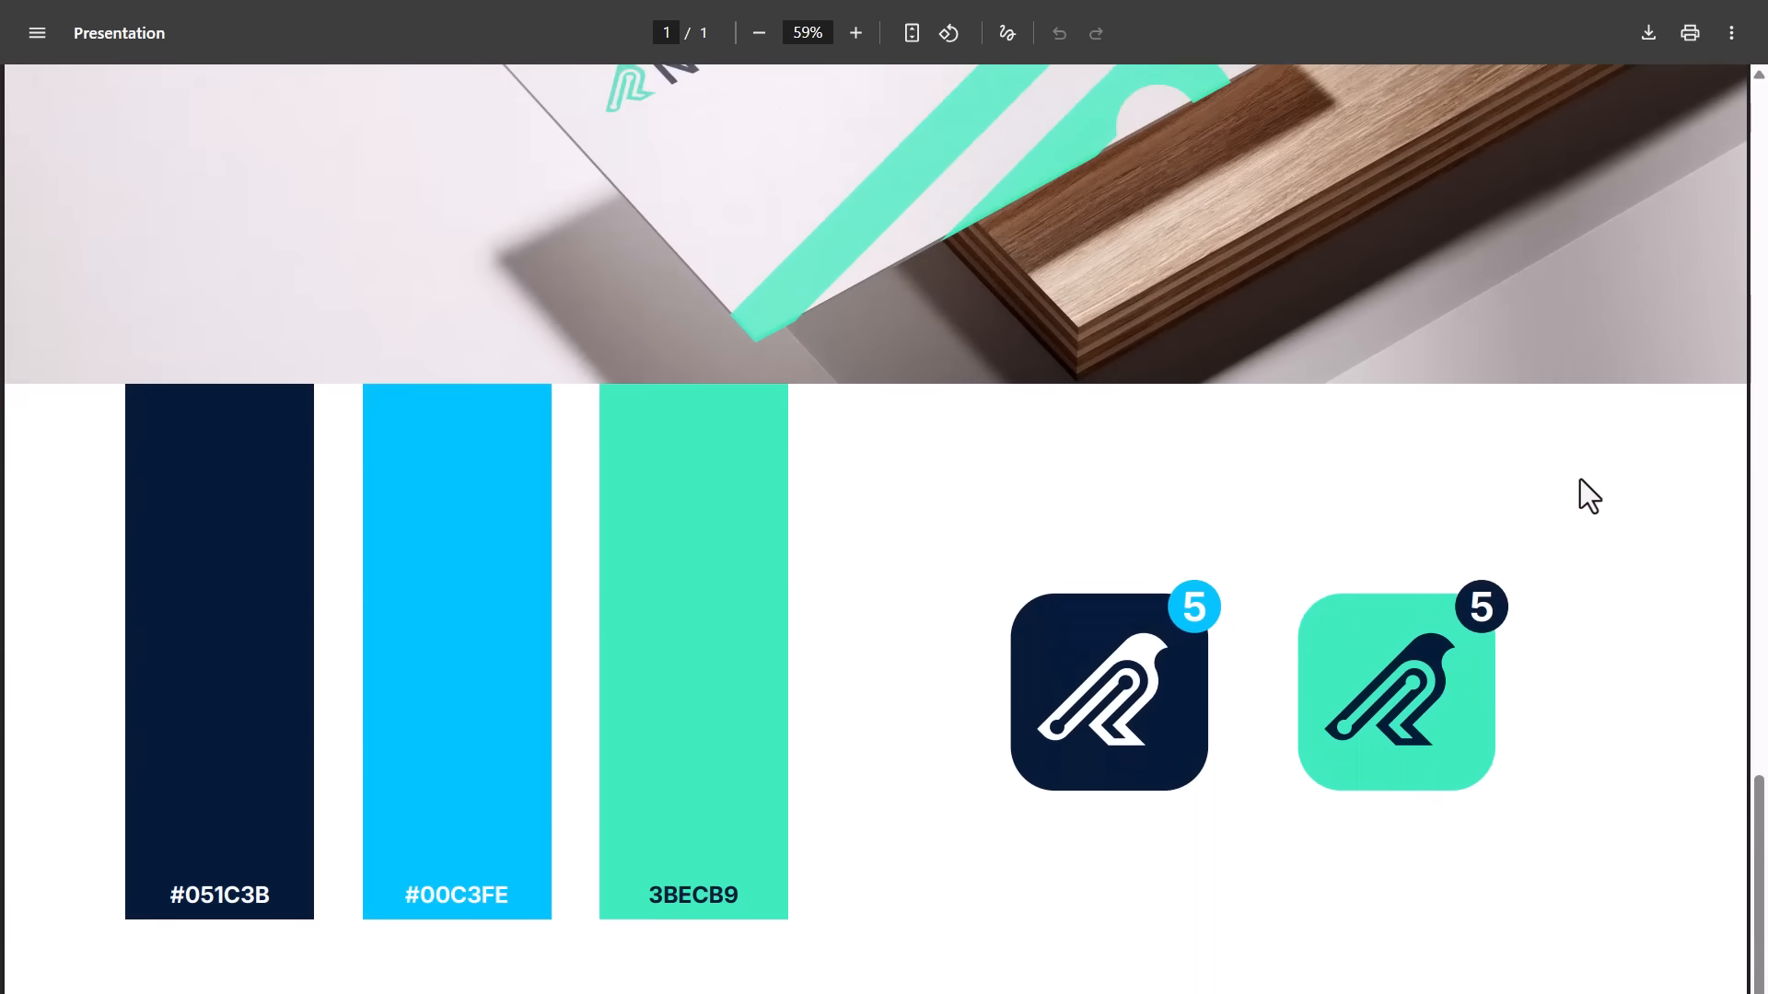
scroll(1580, 478, up, 6)
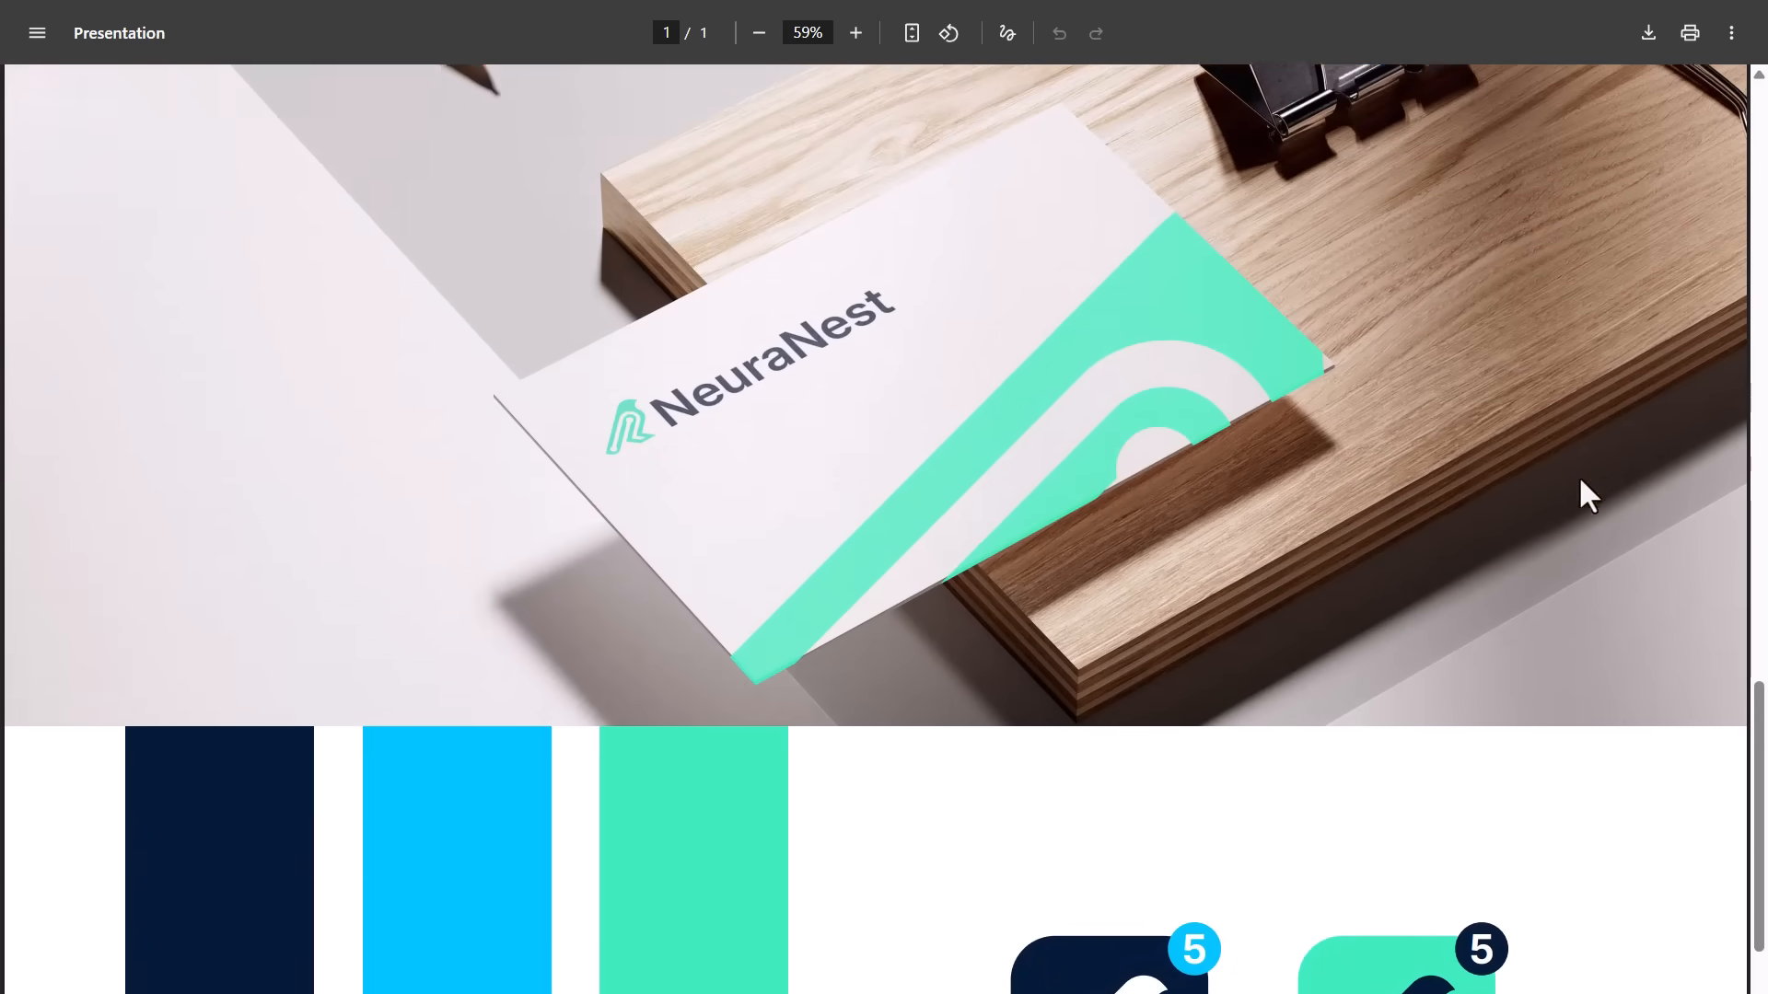
scroll(1579, 479, up, 8)
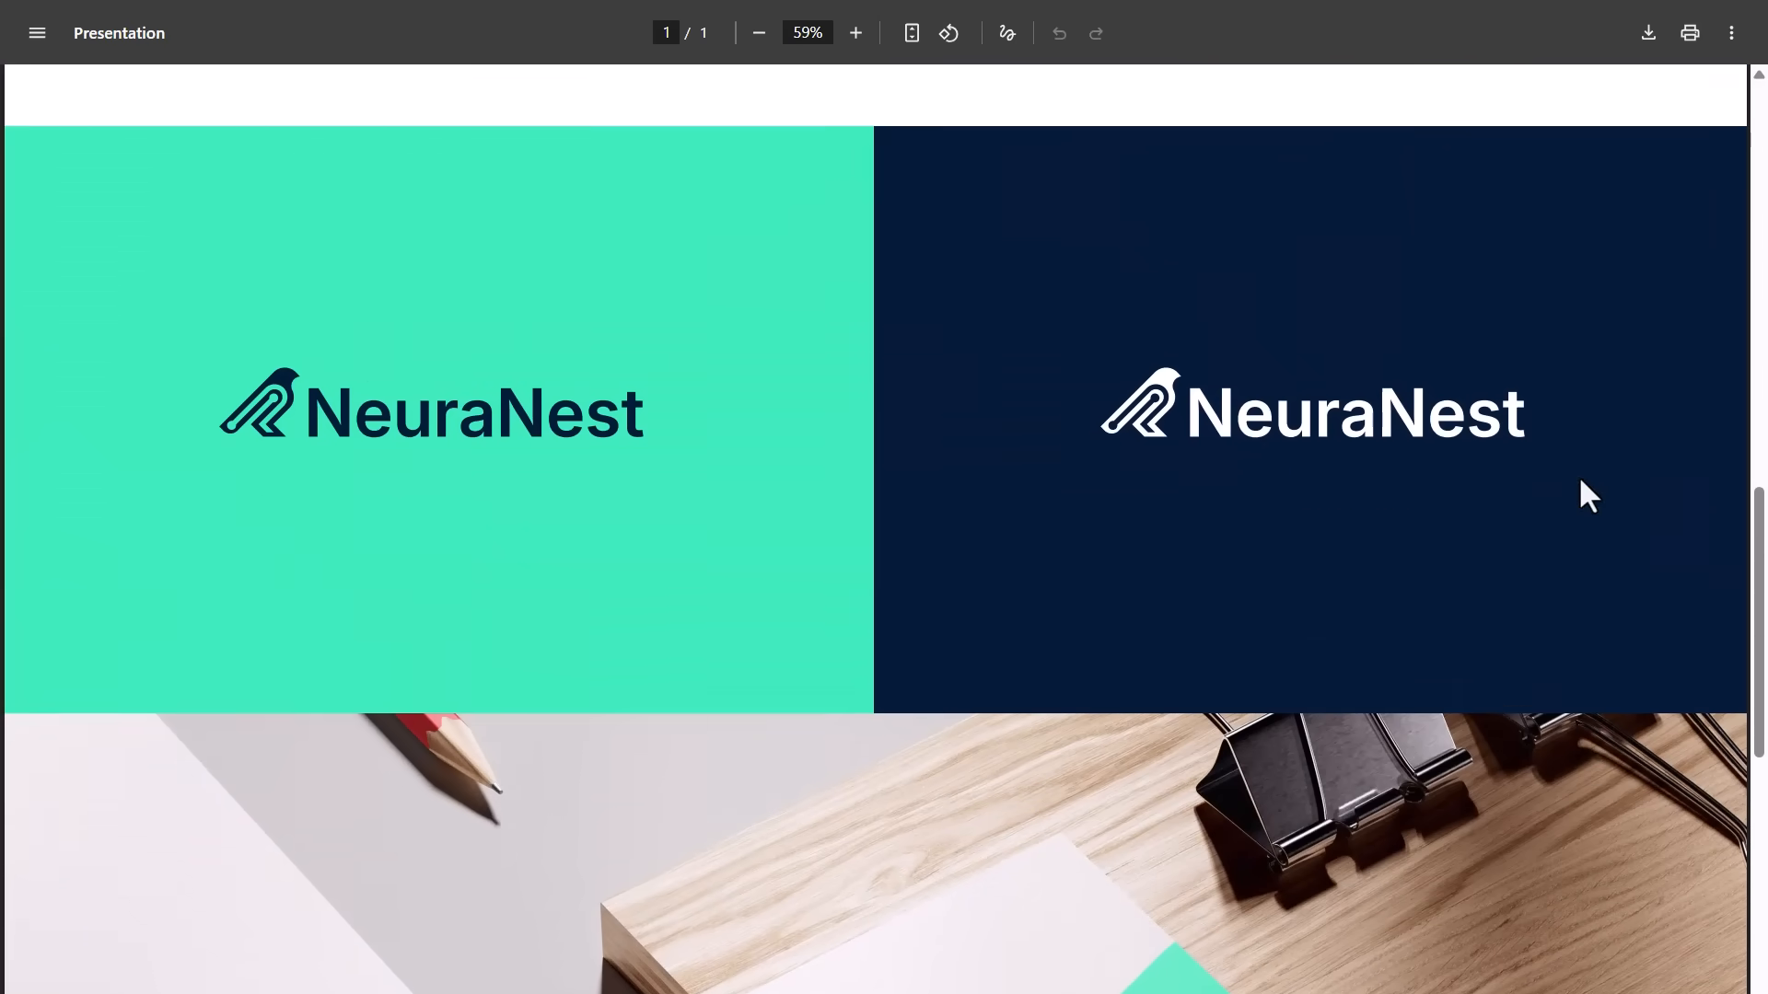
scroll(1579, 479, up, 3)
scroll(1580, 479, up, 6)
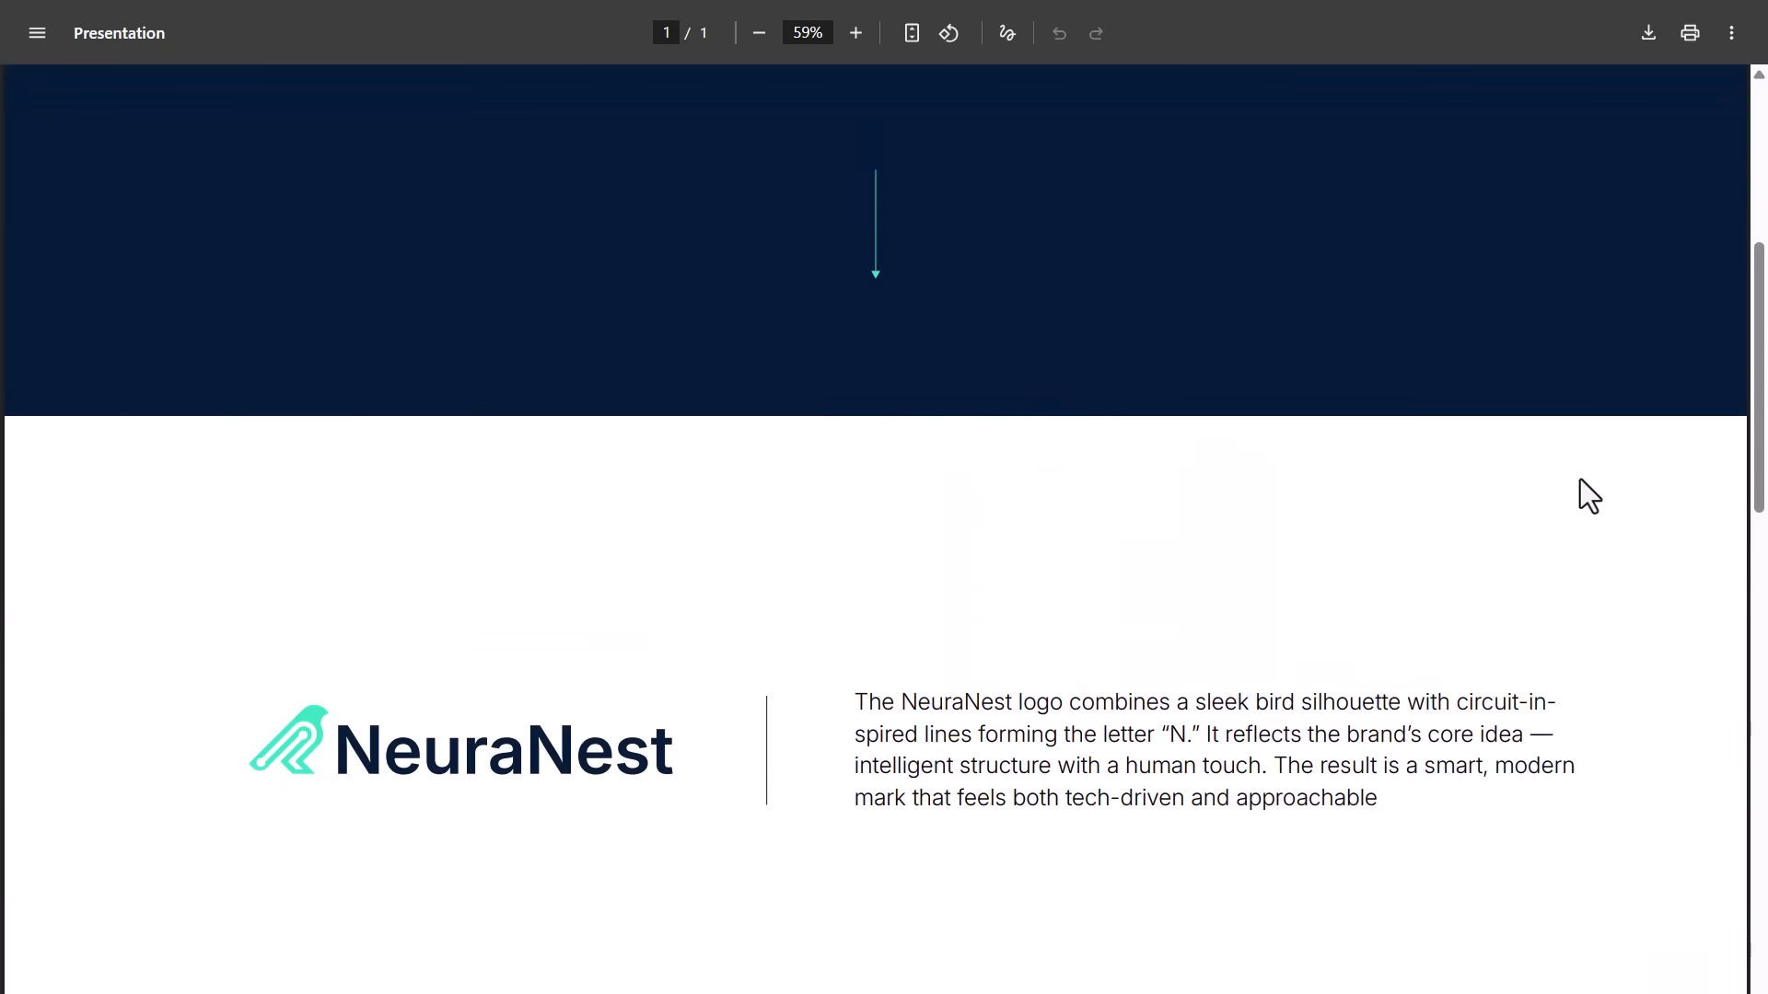
scroll(1580, 480, up, 3)
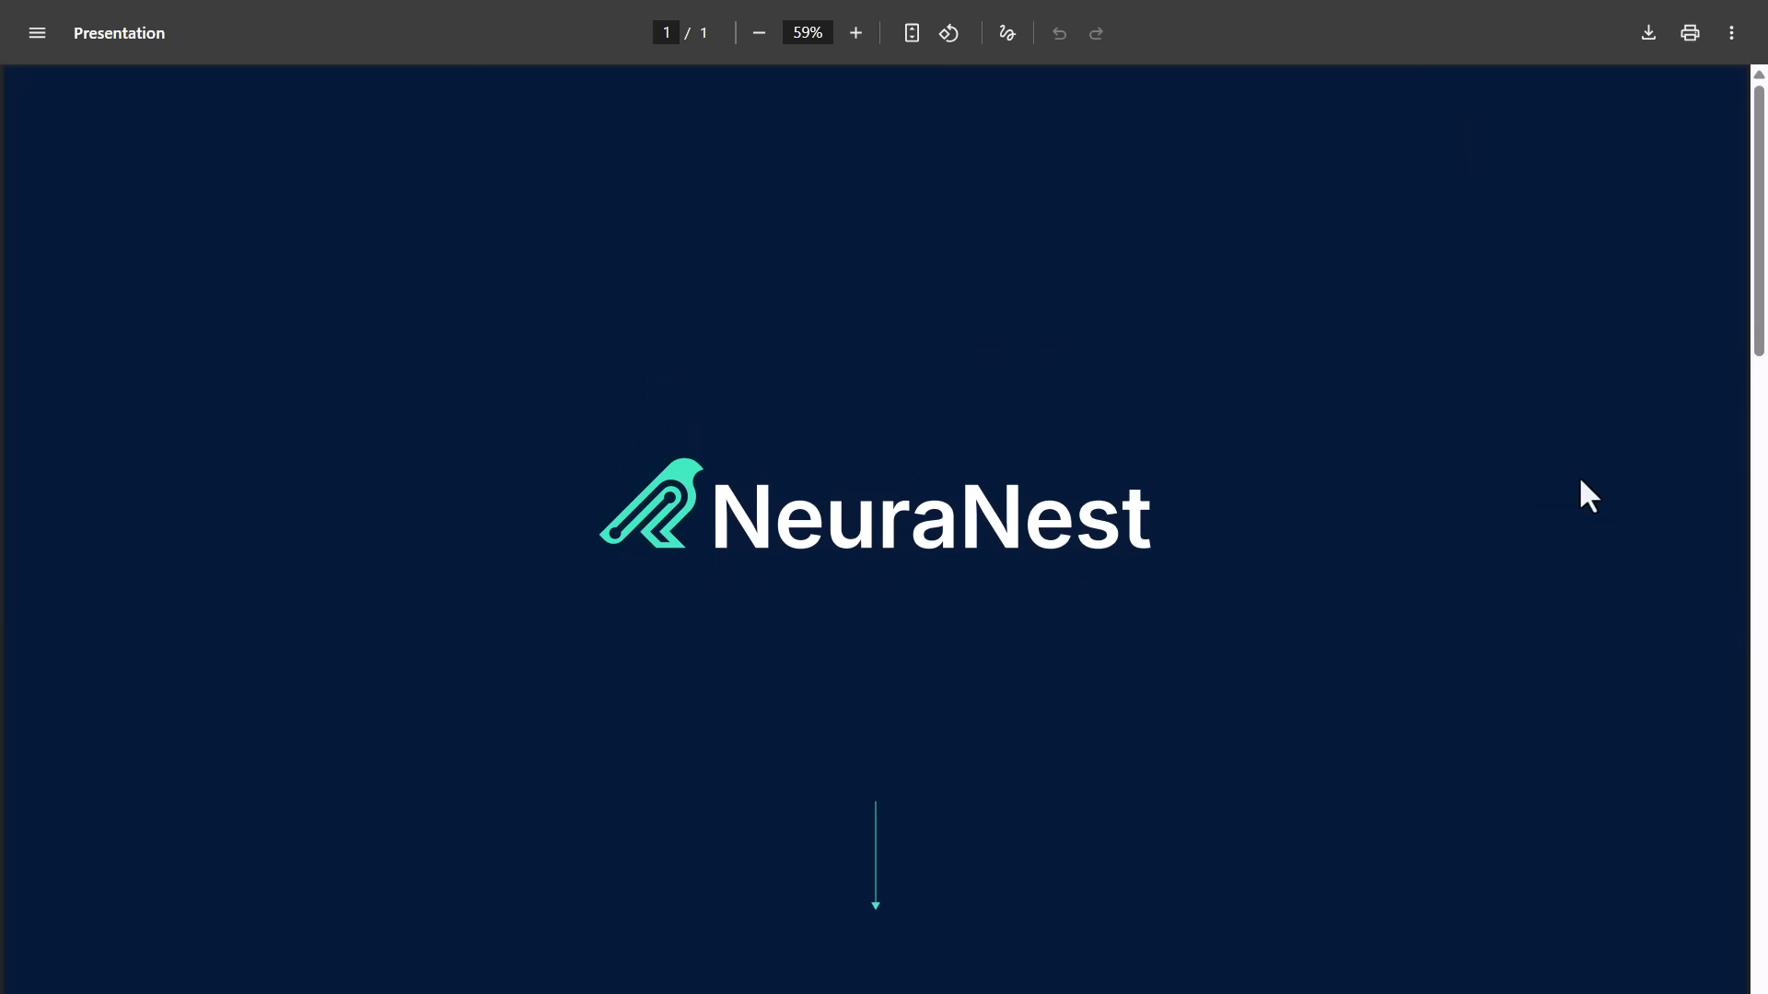